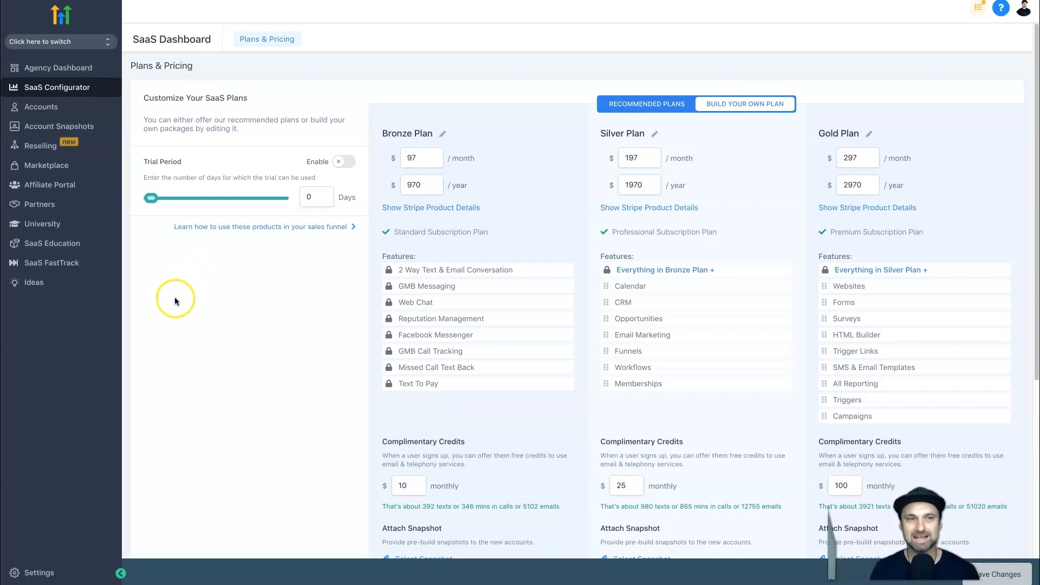
# View the list of available sub-accounts and close it again.
pyautogui.click(80, 43)
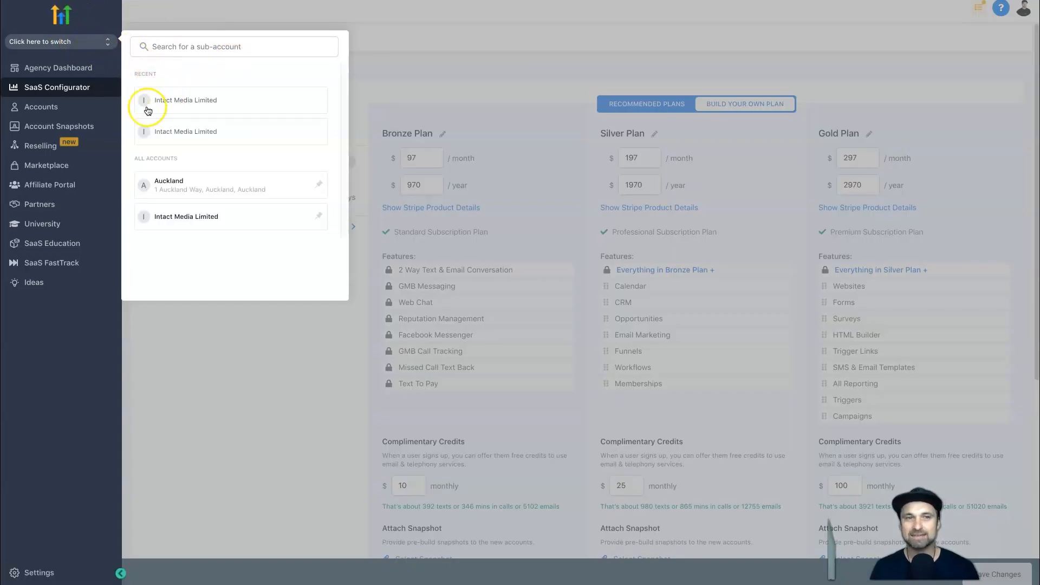
pyautogui.click(100, 43)
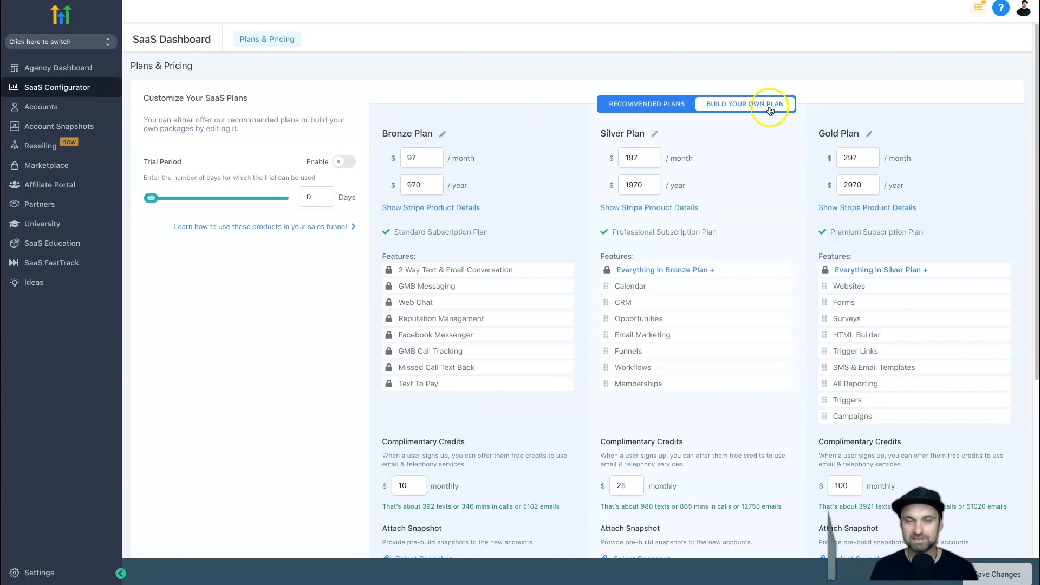
# Compare the Recommended Plans view with the Build Your Own Plan view, finishing on Build Your Own Plan.
pyautogui.click(649, 104)
pyautogui.click(726, 105)
pyautogui.click(654, 102)
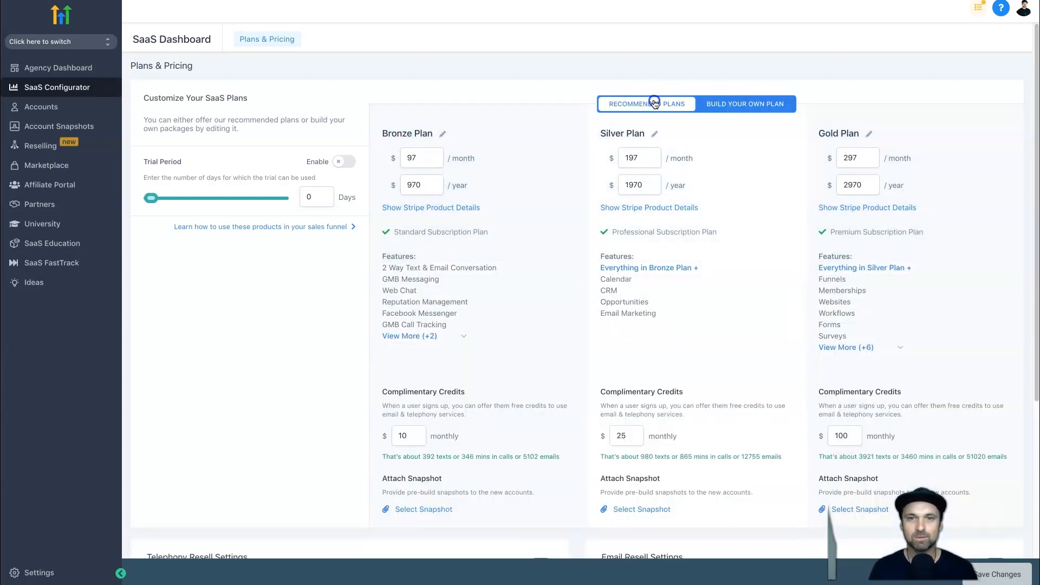
pyautogui.click(695, 109)
pyautogui.click(693, 111)
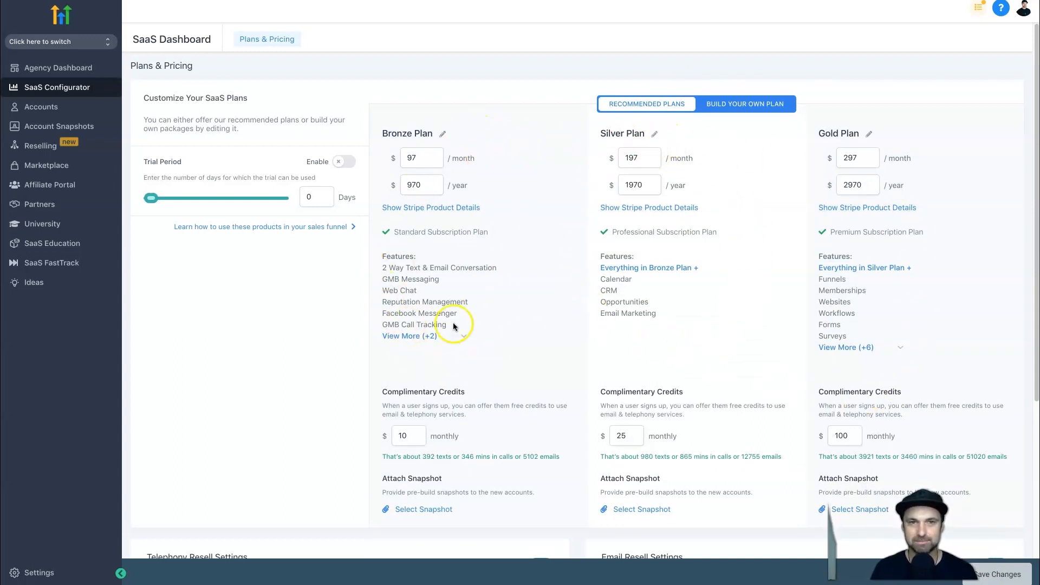
pyautogui.click(732, 104)
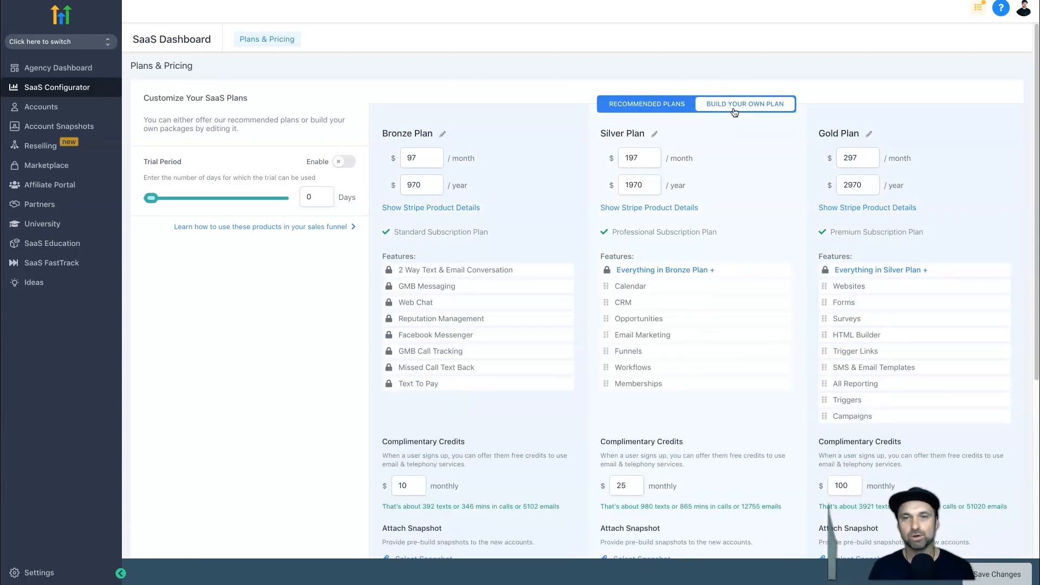
pyautogui.click(713, 84)
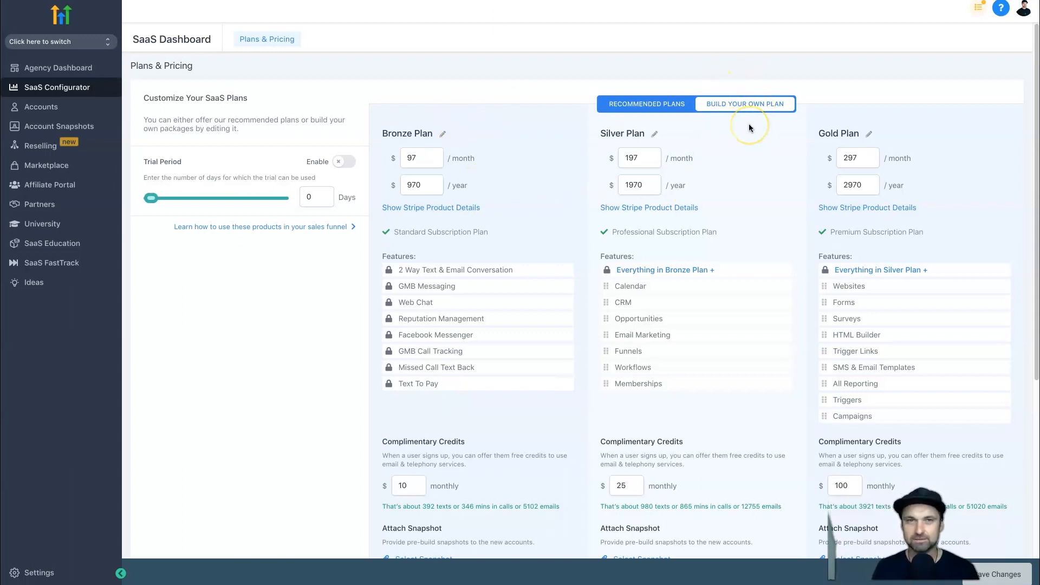
# Rename the Bronze Plan to Diamond and the Silver Plan to Platinum.
pyautogui.click(443, 134)
pyautogui.hotkey('ctrl', 'a')
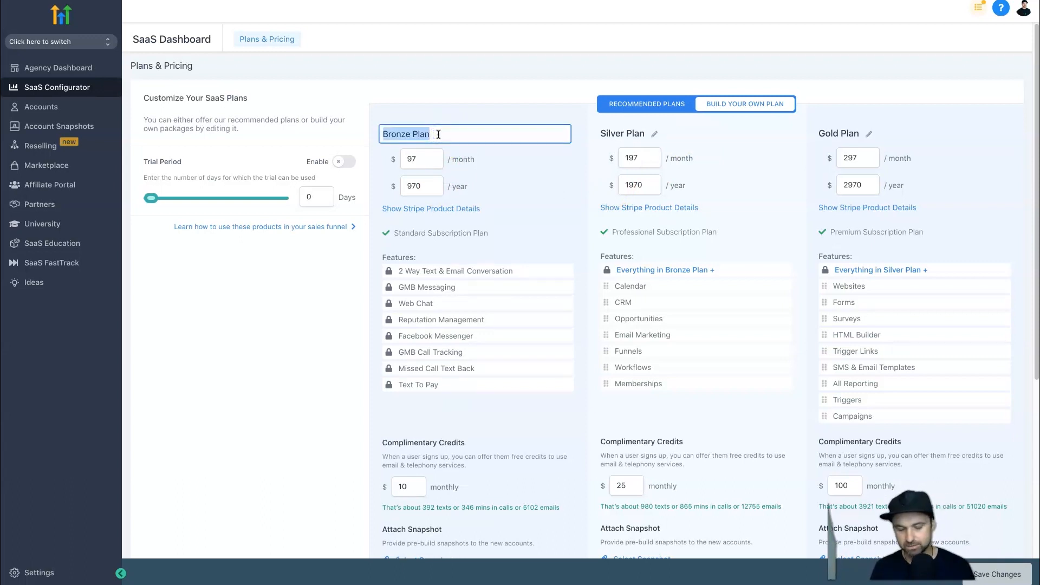
pyautogui.write('Diamond')
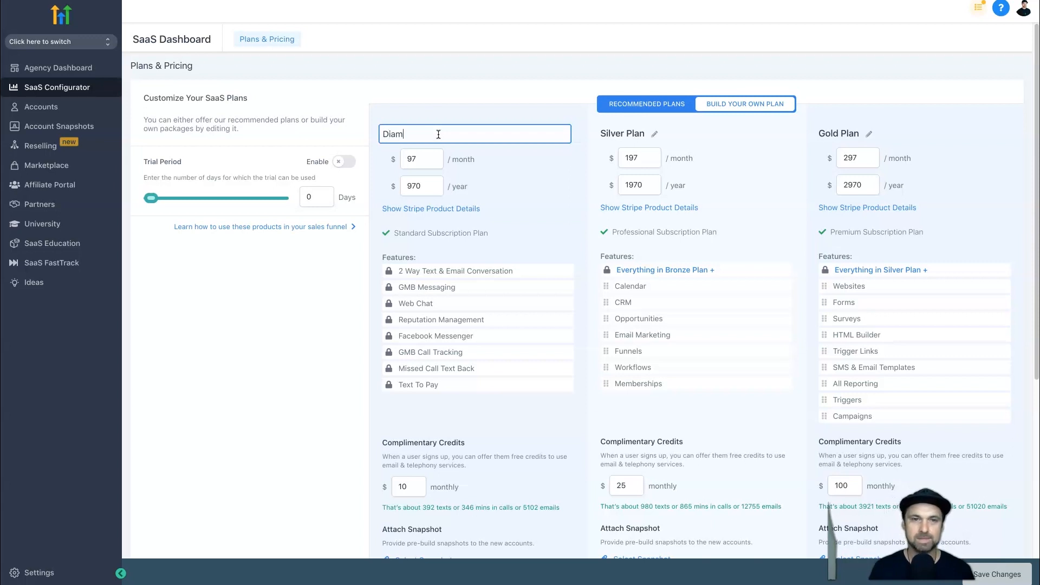
pyautogui.click(657, 134)
pyautogui.hotkey('ctrl', 'a')
pyautogui.write('Platoinum')
pyautogui.press('Left')
pyautogui.press('Left')
pyautogui.press('Left')
pyautogui.press('Left')
pyautogui.press('BackSpace')
pyautogui.click(873, 116)
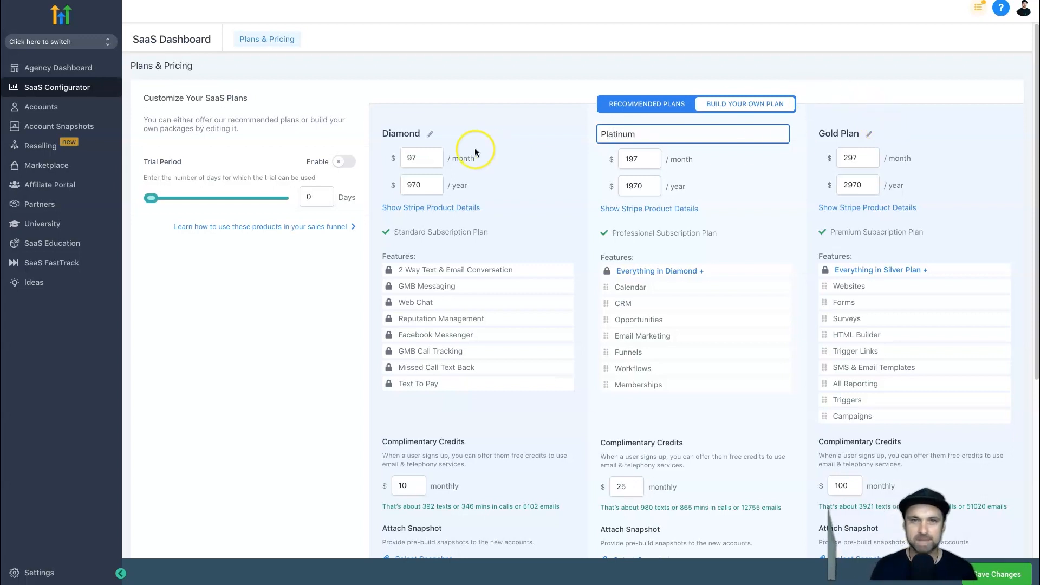
# Restore the first two plan names to Bronze Plan and Silver Plan.
pyautogui.click(429, 134)
pyautogui.click(426, 132)
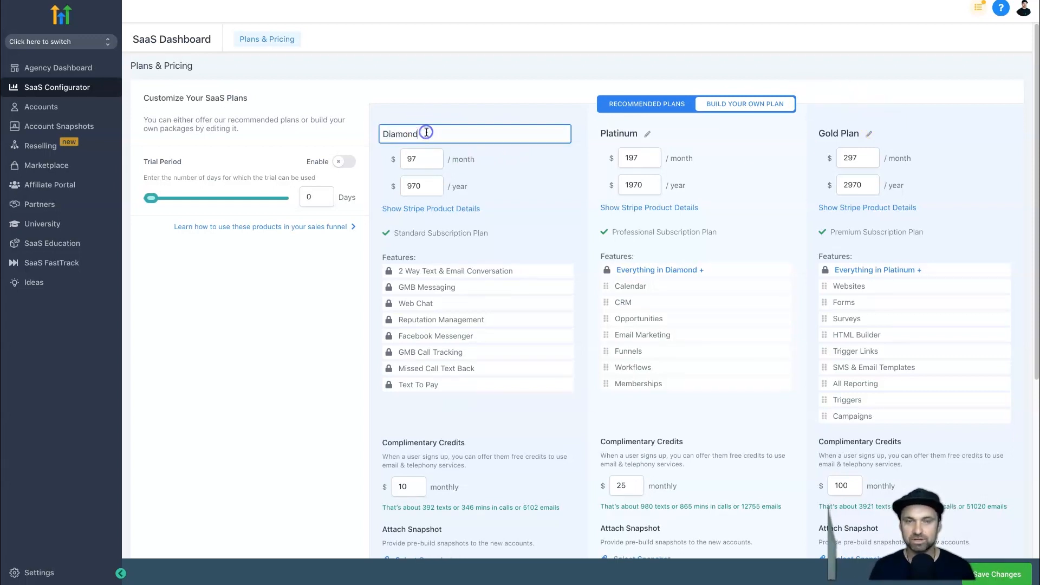
pyautogui.doubleClick(427, 132)
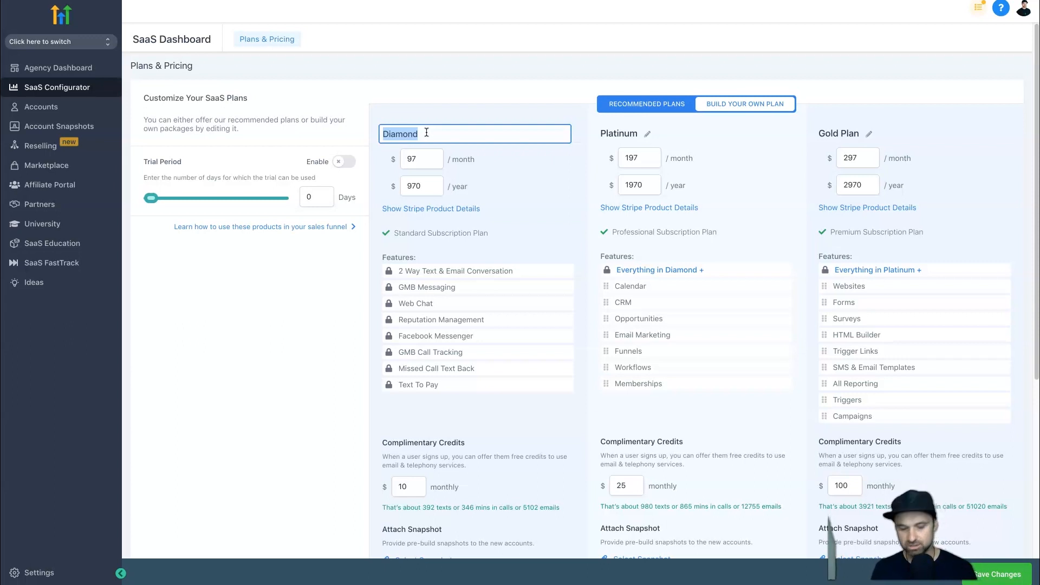
pyautogui.write('Bronze')
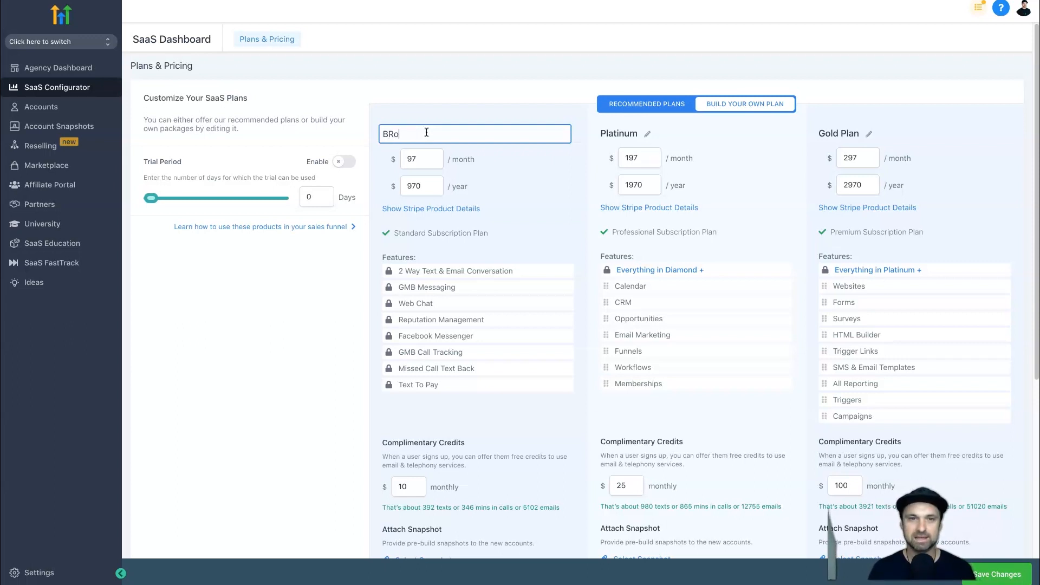
pyautogui.write(' Plan')
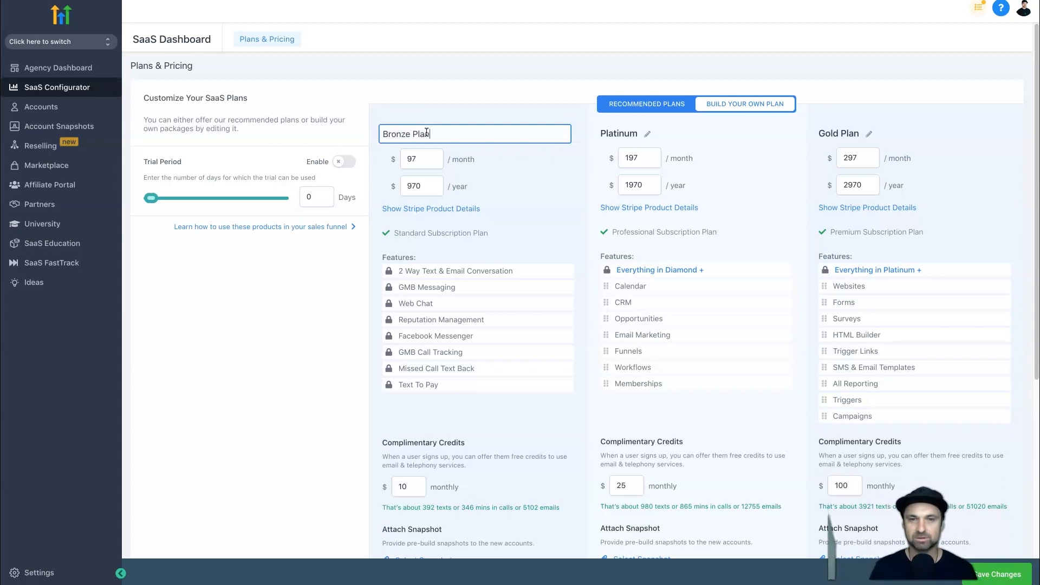
pyautogui.click(649, 135)
pyautogui.doubleClick(627, 140)
pyautogui.write('Silver Plan')
pyautogui.click(574, 169)
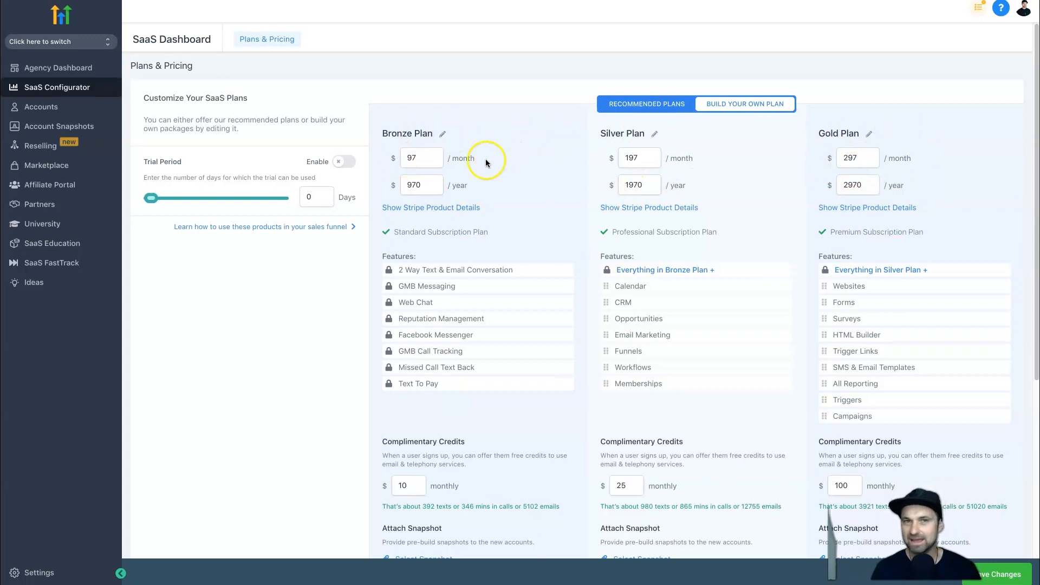
# Set the monthly price to $297 for the Silver Plan and $497 for the Gold Plan.
pyautogui.click(619, 160)
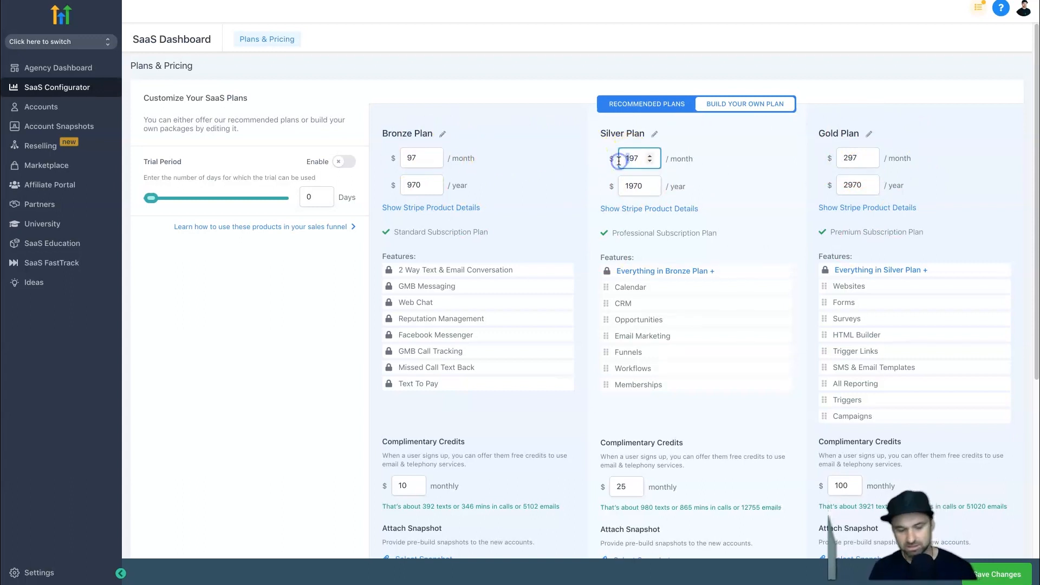
pyautogui.click(837, 159)
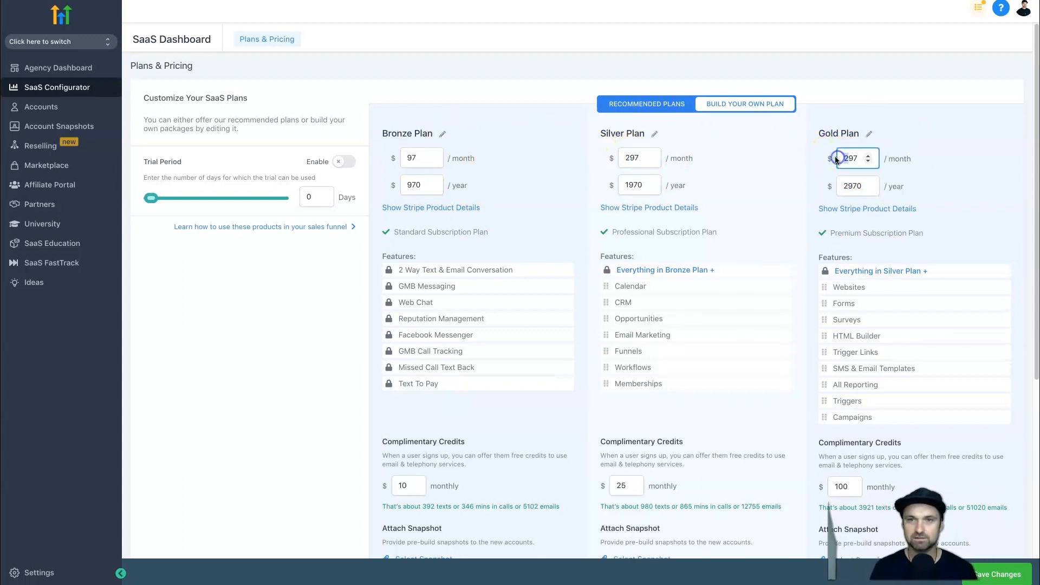
pyautogui.write('4')
# Restore the monthly prices to $197 for the Silver Plan and $297 for the Gold Plan.
pyautogui.click(624, 182)
pyautogui.moveTo(624, 182); pyautogui.dragTo(622, 159)
pyautogui.write('1')
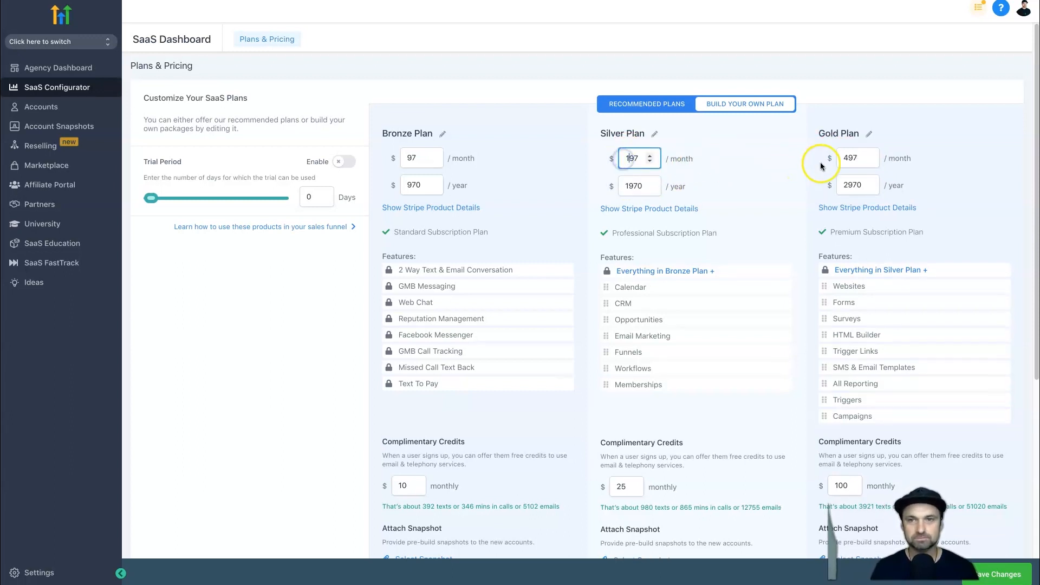
pyautogui.moveTo(853, 157); pyautogui.dragTo(841, 159)
pyautogui.write('2')
pyautogui.click(770, 160)
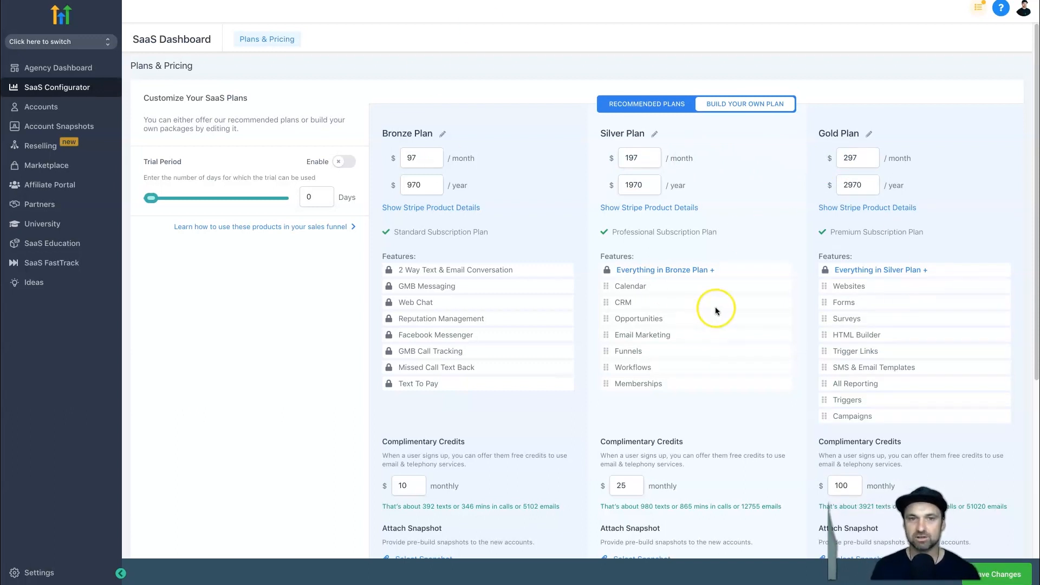
# Compare each plan's feature list between the recommended and build-your-own versions, returning to Build Your Own Plan.
pyautogui.scroll(-2, 626, 271)
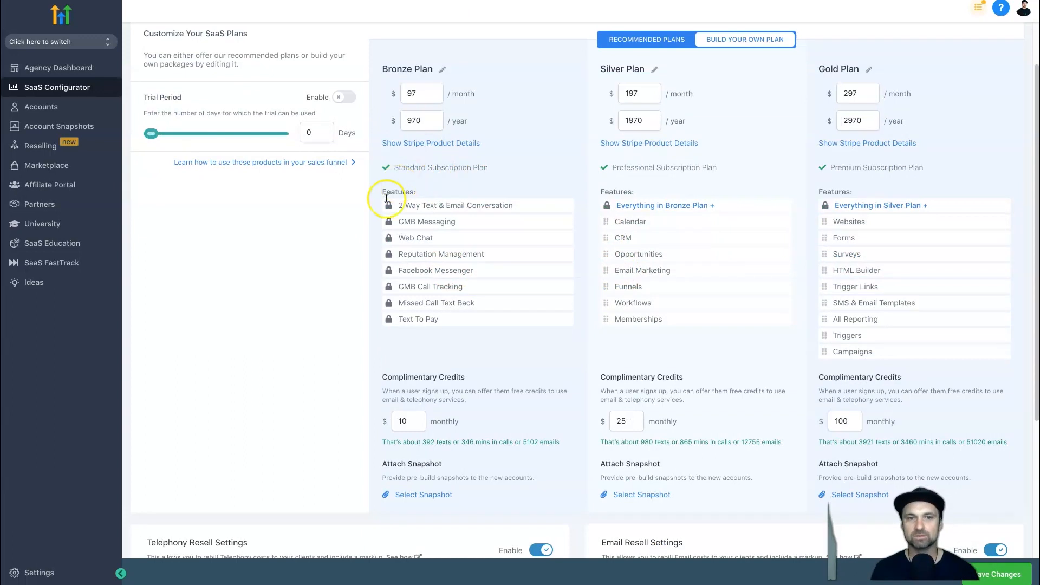
pyautogui.click(648, 39)
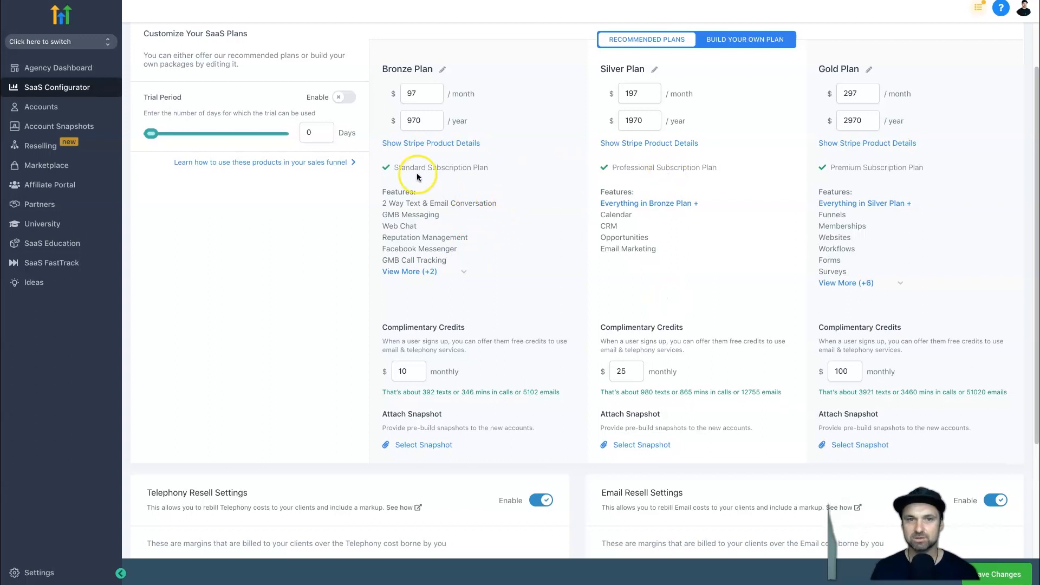
pyautogui.click(735, 42)
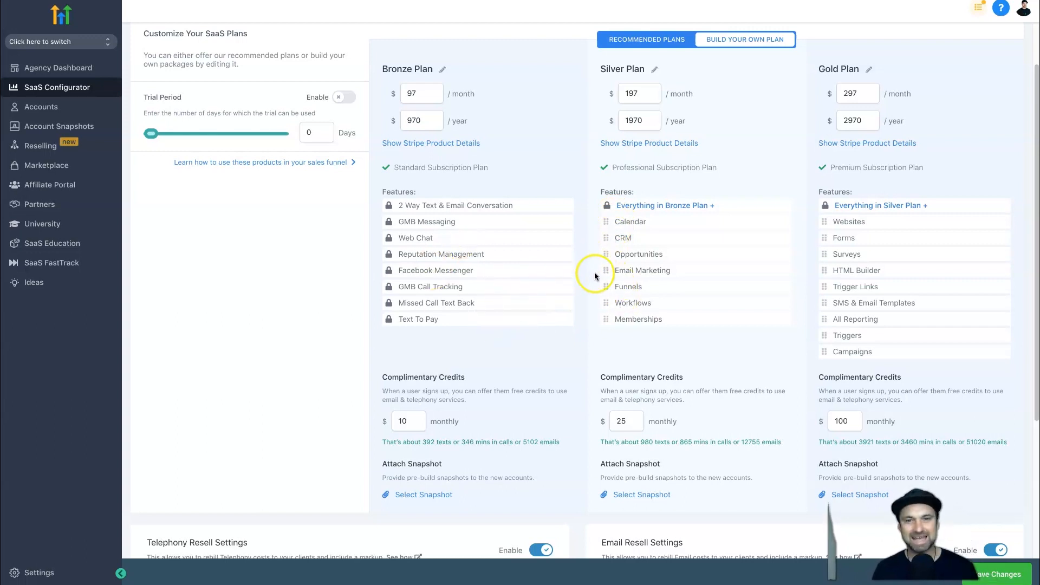
# Move the CRM feature into the Bronze Plan and back to the Silver Plan, placing it above Calendar.
pyautogui.moveTo(606, 238); pyautogui.dragTo(399, 334)
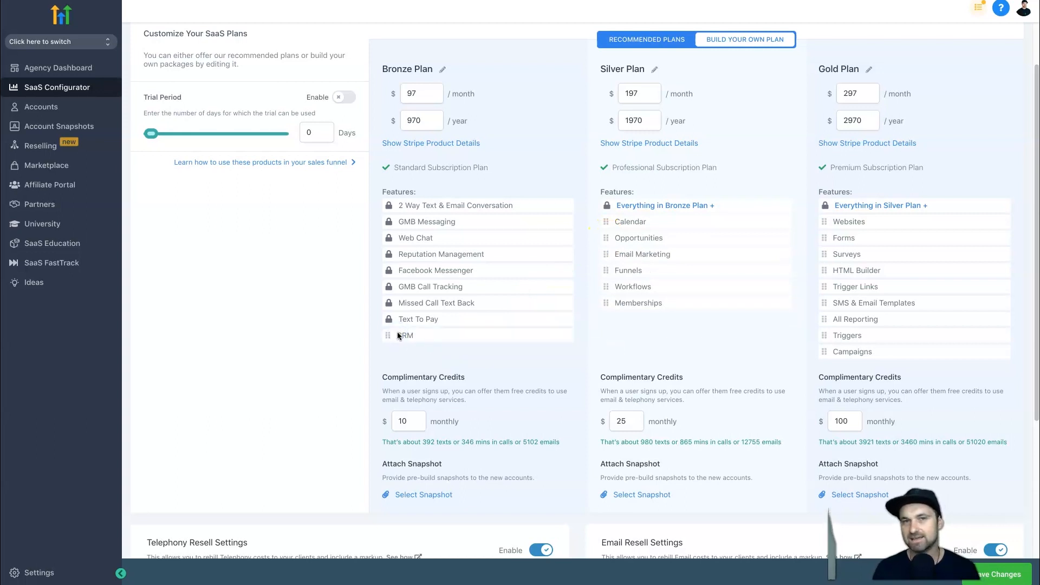
pyautogui.moveTo(386, 336); pyautogui.dragTo(610, 222)
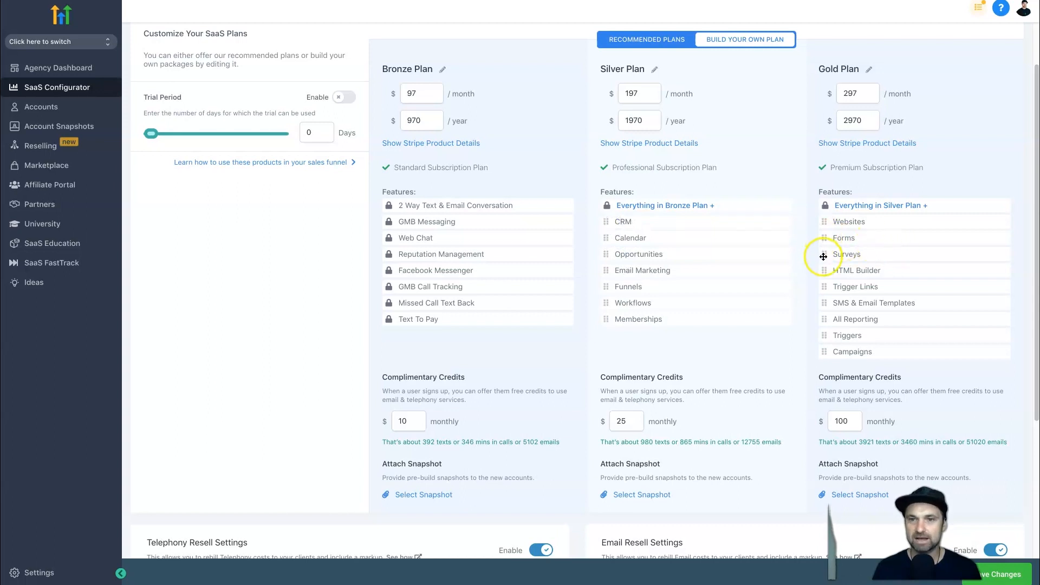
pyautogui.moveTo(824, 222)
pyautogui.mouseDown()
pyautogui.moveTo(644, 342)
pyautogui.moveTo(608, 337)
pyautogui.moveTo(680, 344)
pyautogui.moveTo(766, 269)
pyautogui.moveTo(866, 217)
pyautogui.moveTo(804, 217)
pyautogui.mouseUp()
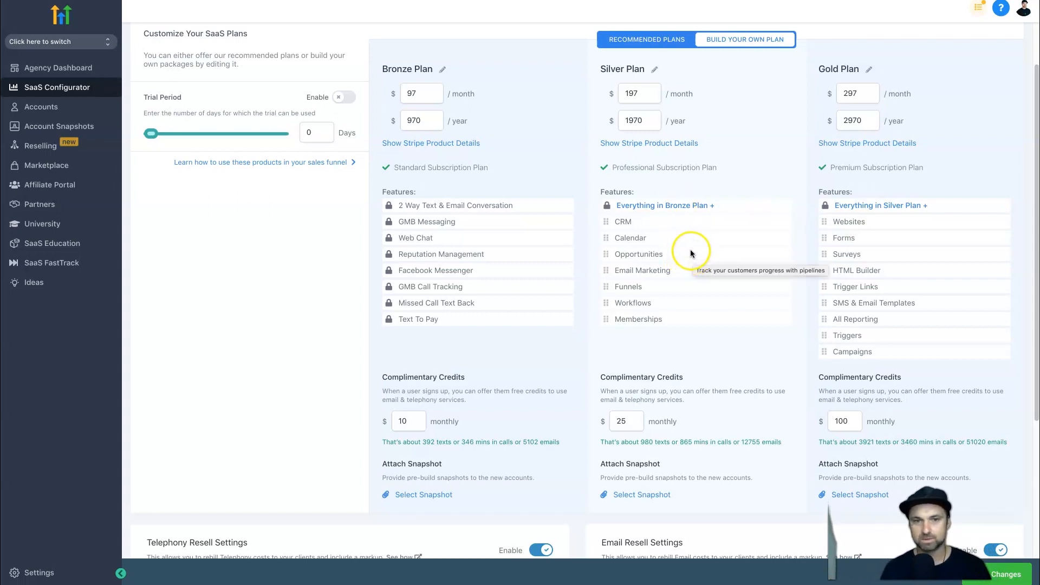
# Try out the plans' trial period length and its enable setting.
pyautogui.scroll(-1, 558, 361)
pyautogui.scroll(3, 558, 362)
pyautogui.click(150, 198)
pyautogui.moveTo(91, 202); pyautogui.dragTo(101, 262)
pyautogui.click(191, 280)
pyautogui.click(339, 165)
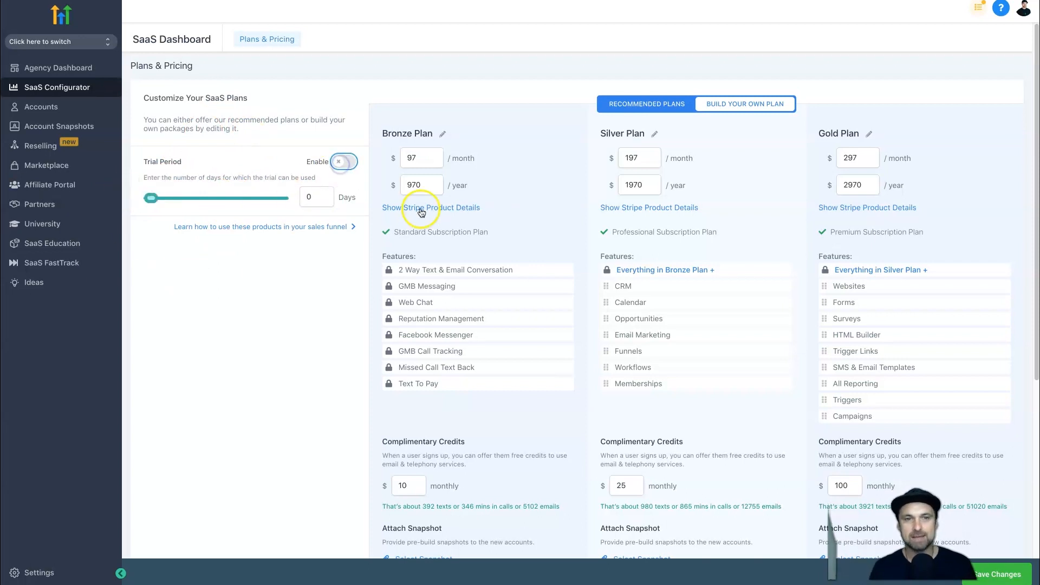
# Set the rebill amount in the Telephony Resell Settings to 1.05x.
pyautogui.scroll(-1, 421, 203)
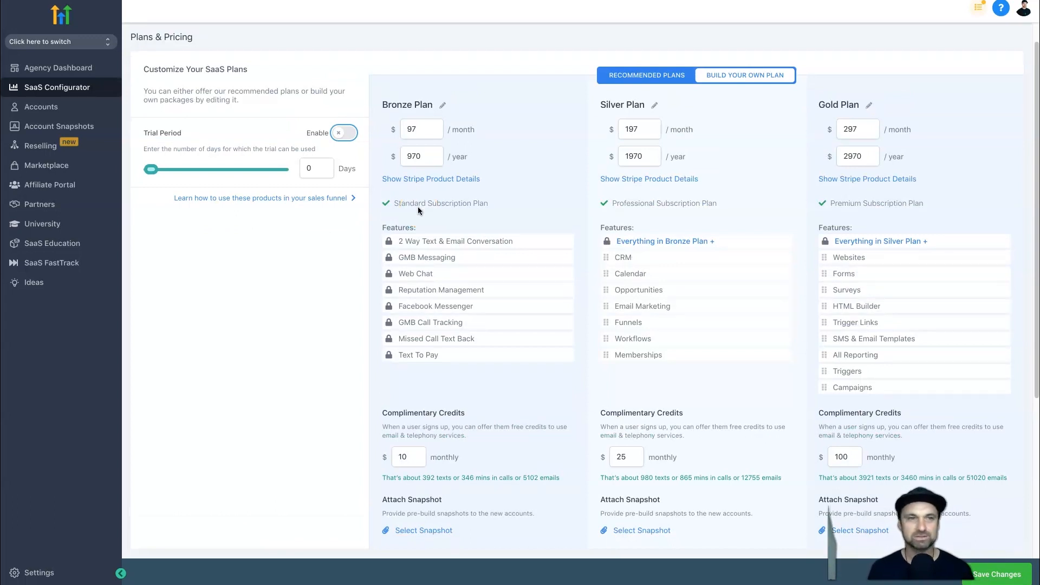
pyautogui.scroll(1, 370, 226)
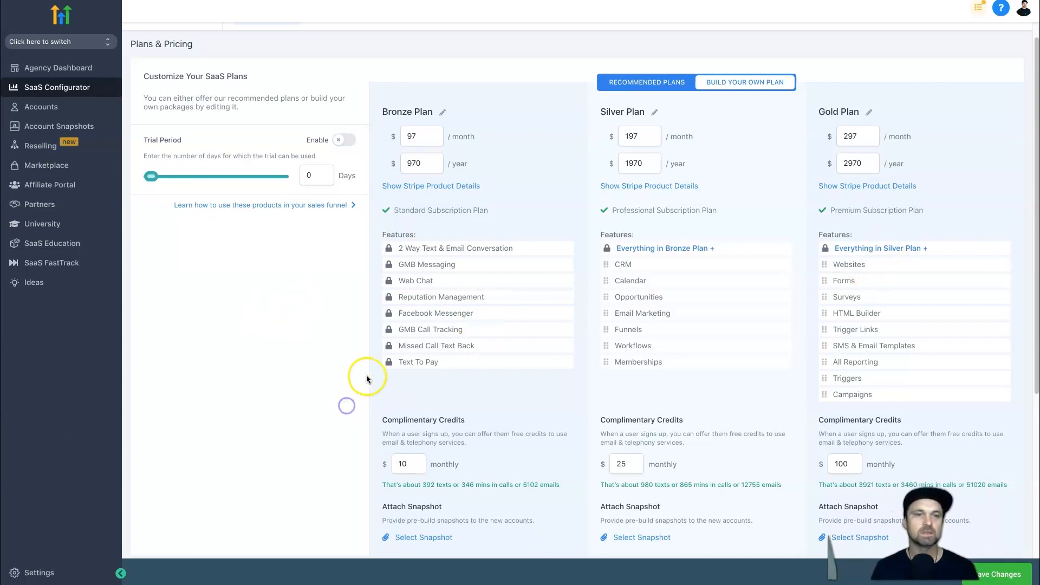
pyautogui.scroll(-4, 365, 375)
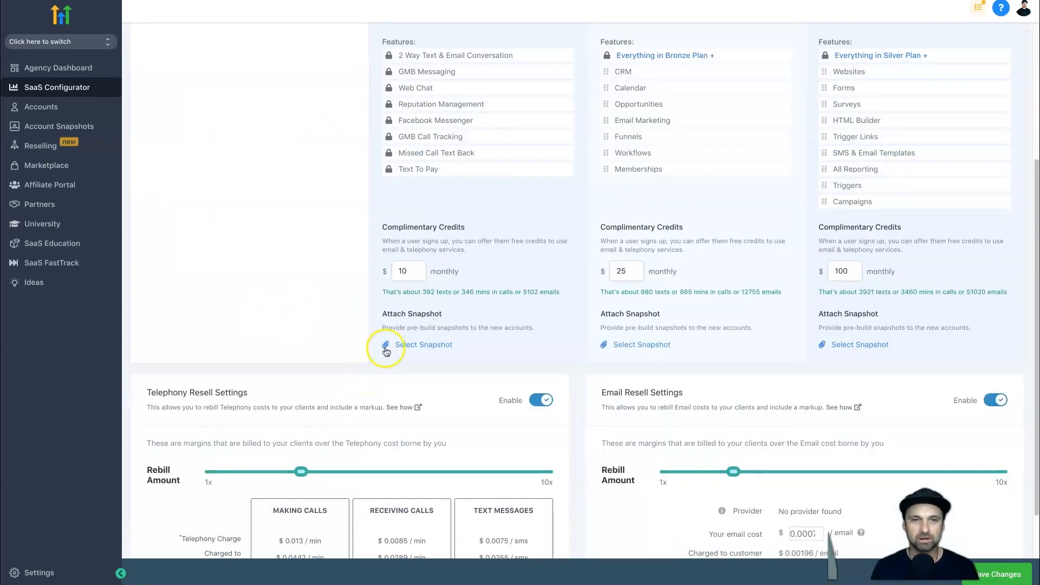
pyautogui.scroll(-1, 374, 357)
pyautogui.scroll(-2, 378, 340)
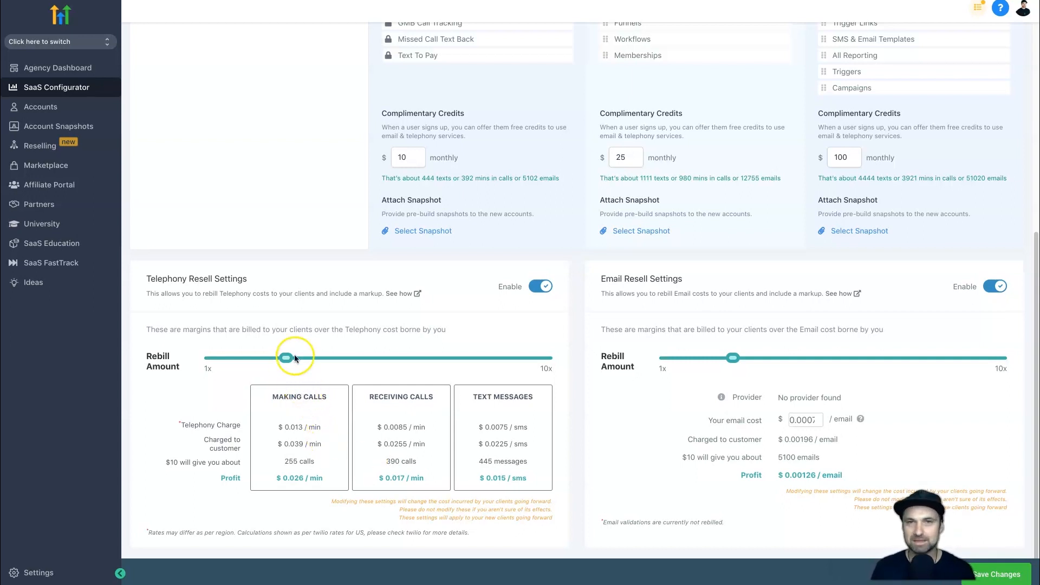
pyautogui.moveTo(293, 358); pyautogui.dragTo(213, 359)
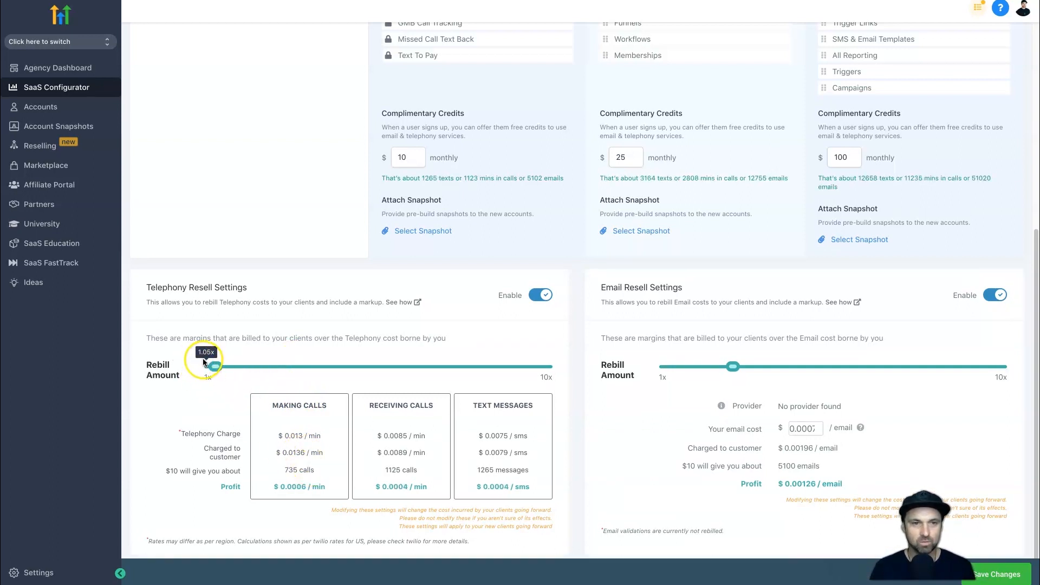
# Examine the telephony charge, customer charge and profit for making calls, receiving calls and text messages.
pyautogui.moveTo(281, 452); pyautogui.dragTo(302, 433)
pyautogui.click(284, 433)
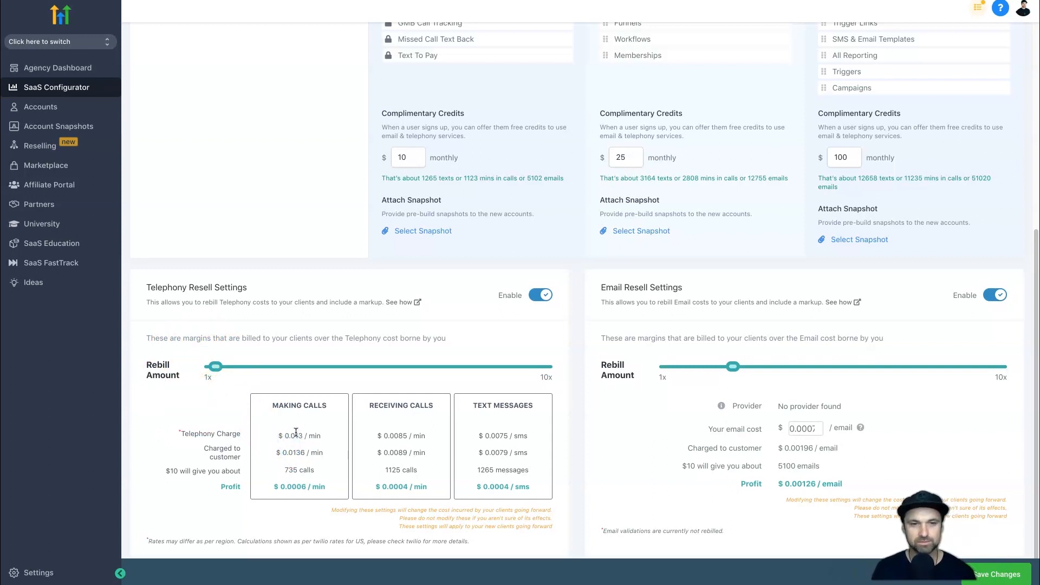
pyautogui.moveTo(278, 435); pyautogui.dragTo(325, 451)
pyautogui.click(317, 399)
pyautogui.click(313, 434)
pyautogui.click(325, 451)
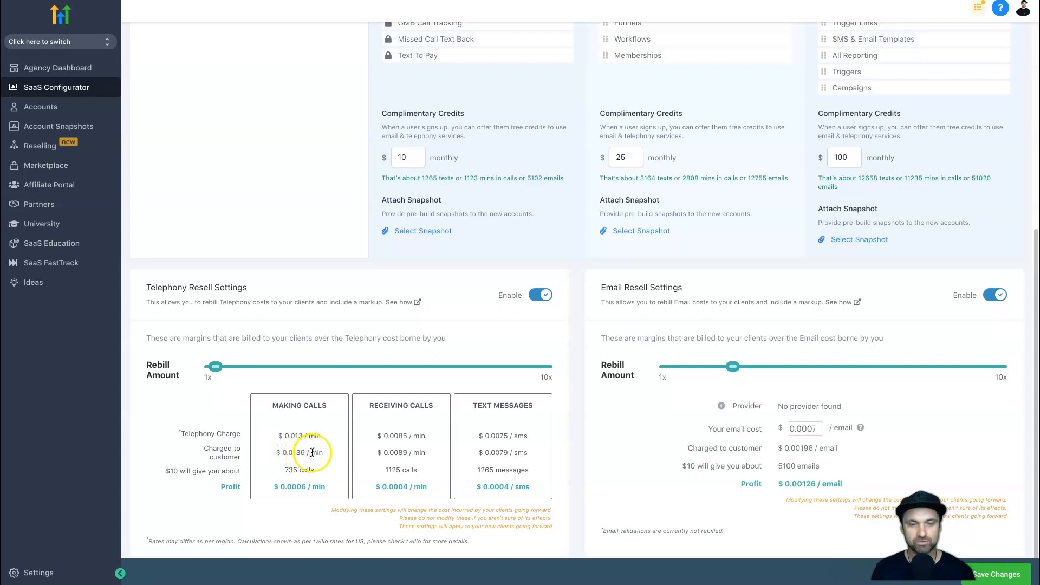
pyautogui.moveTo(294, 487); pyautogui.dragTo(305, 487)
pyautogui.click(306, 487)
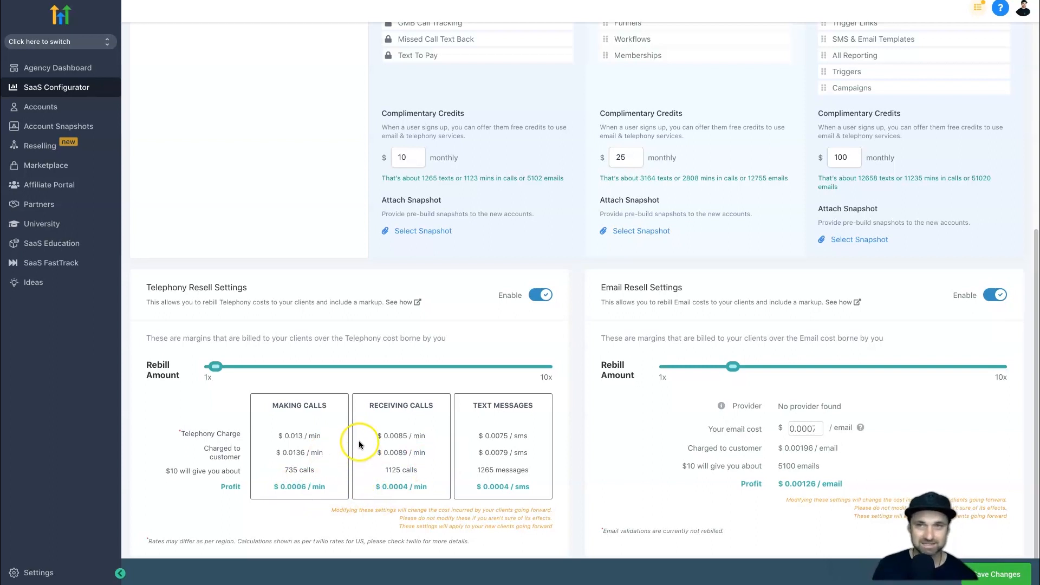
pyautogui.moveTo(478, 436); pyautogui.dragTo(537, 433)
pyautogui.click(533, 431)
pyautogui.moveTo(531, 486); pyautogui.dragTo(312, 484)
pyautogui.click(283, 486)
# Set the rebill amount to 5x in both the Telephony and Email Resell Settings.
pyautogui.click(218, 367)
pyautogui.moveTo(219, 369); pyautogui.dragTo(358, 369)
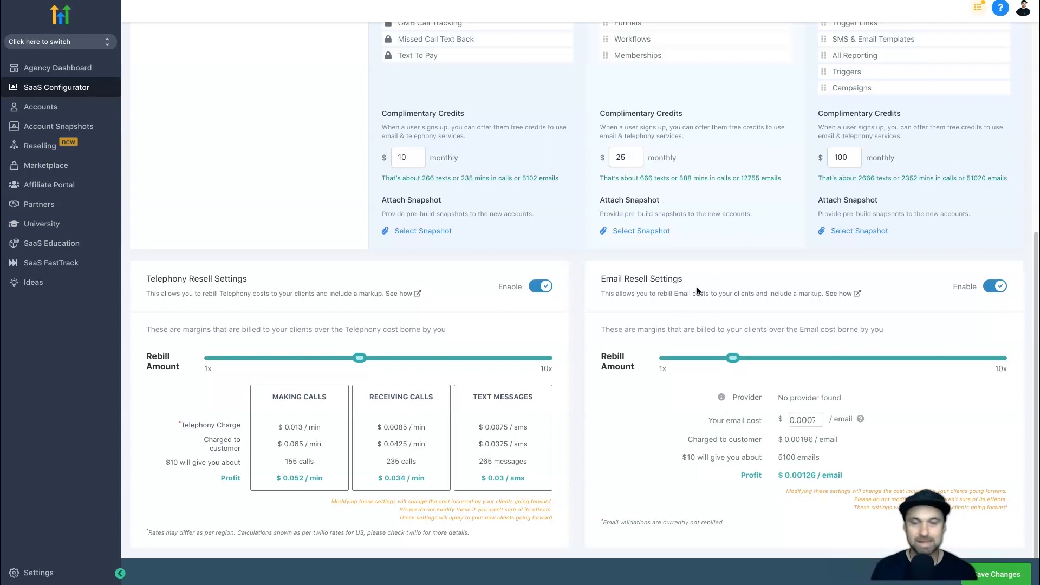
pyautogui.moveTo(733, 358); pyautogui.dragTo(812, 365)
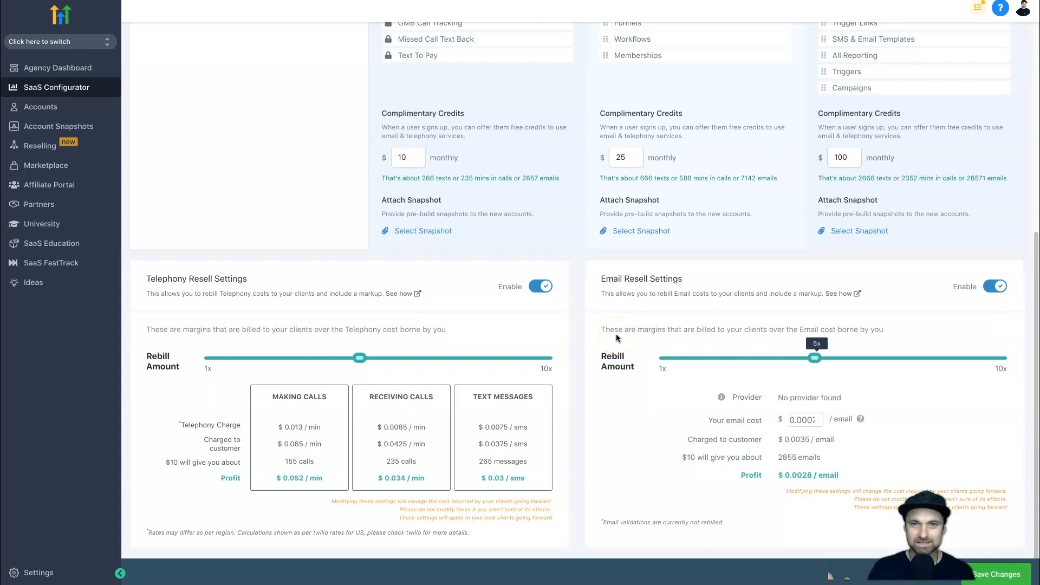
# Examine the monthly complimentary credits of the Bronze, Silver and Gold plans against their prices and features.
pyautogui.scroll(5, 616, 334)
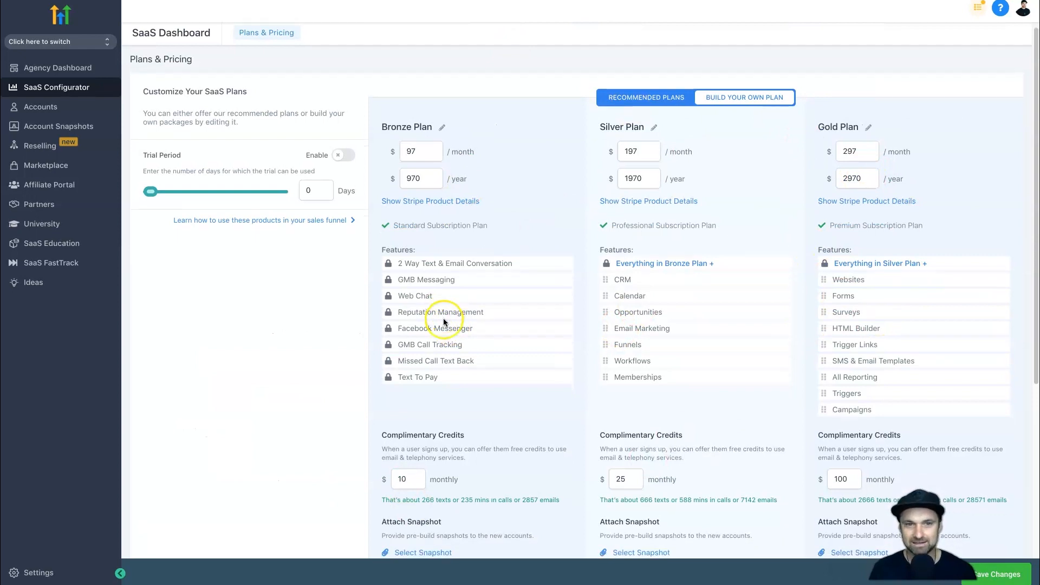
pyautogui.scroll(-3, 444, 318)
pyautogui.scroll(-2, 444, 268)
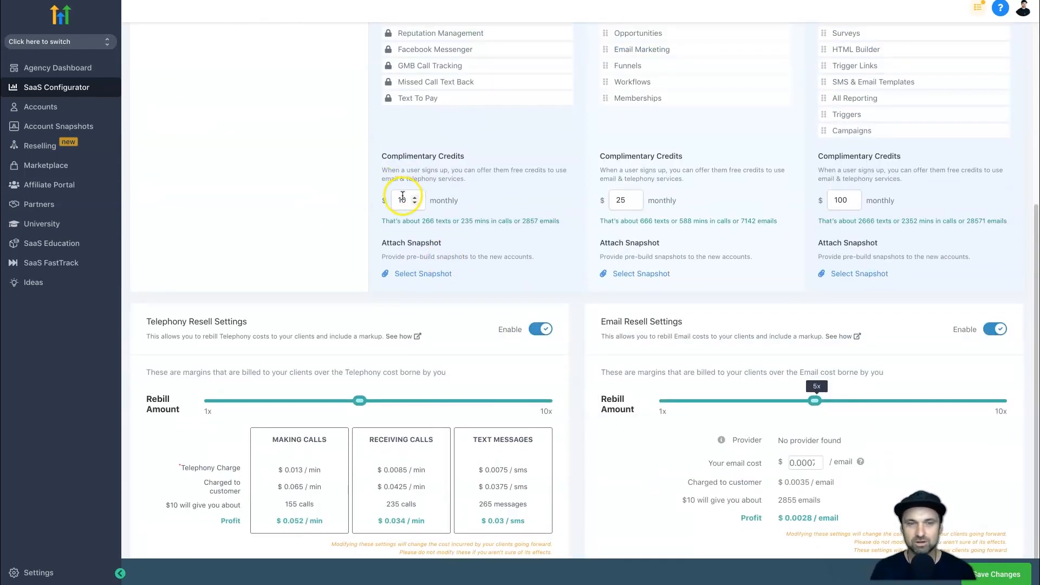
pyautogui.scroll(3, 394, 171)
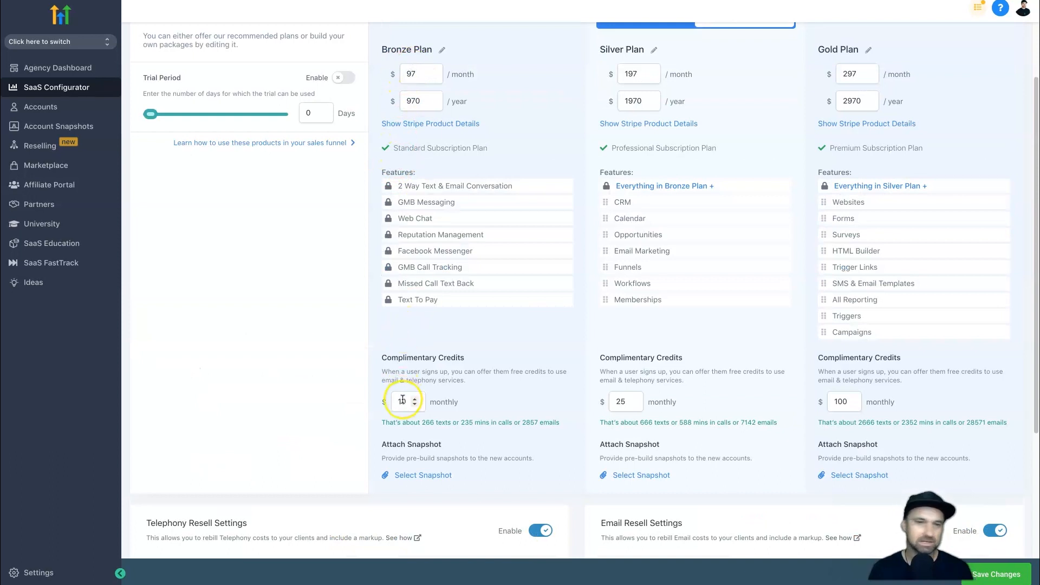
pyautogui.scroll(-1, 426, 379)
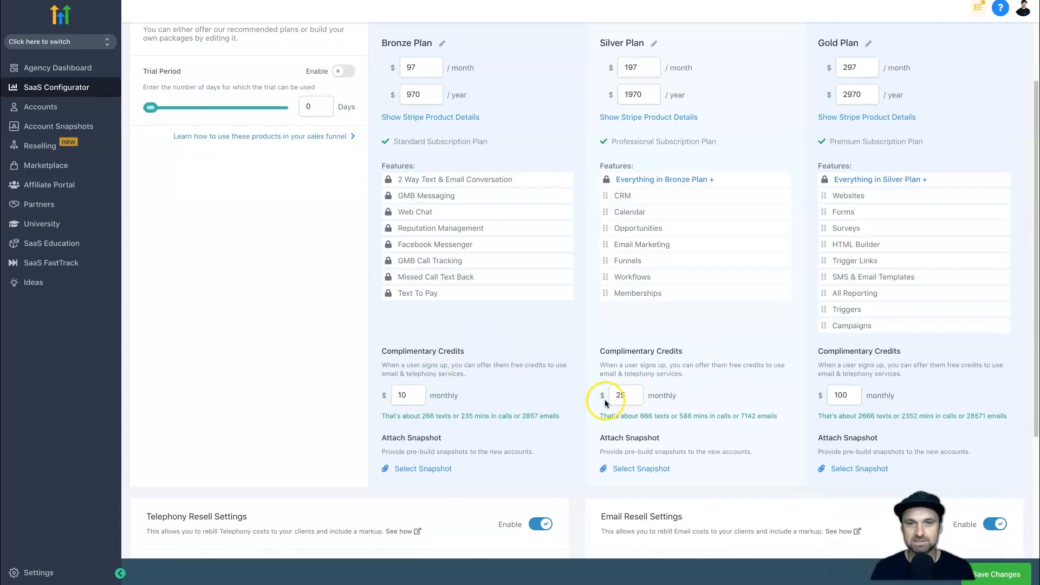
pyautogui.scroll(2, 657, 294)
pyautogui.scroll(-2, 626, 454)
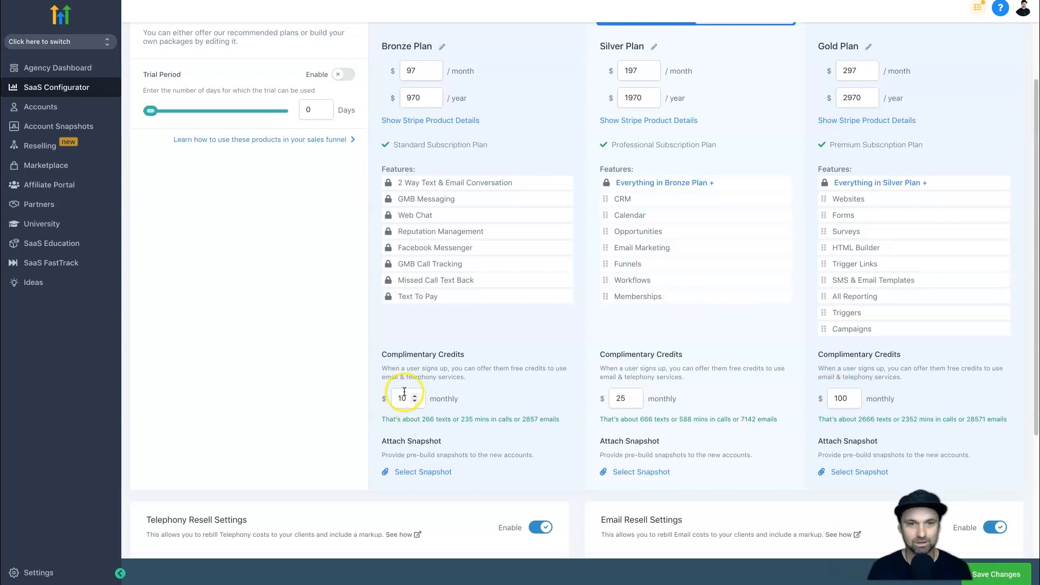
pyautogui.scroll(2, 436, 389)
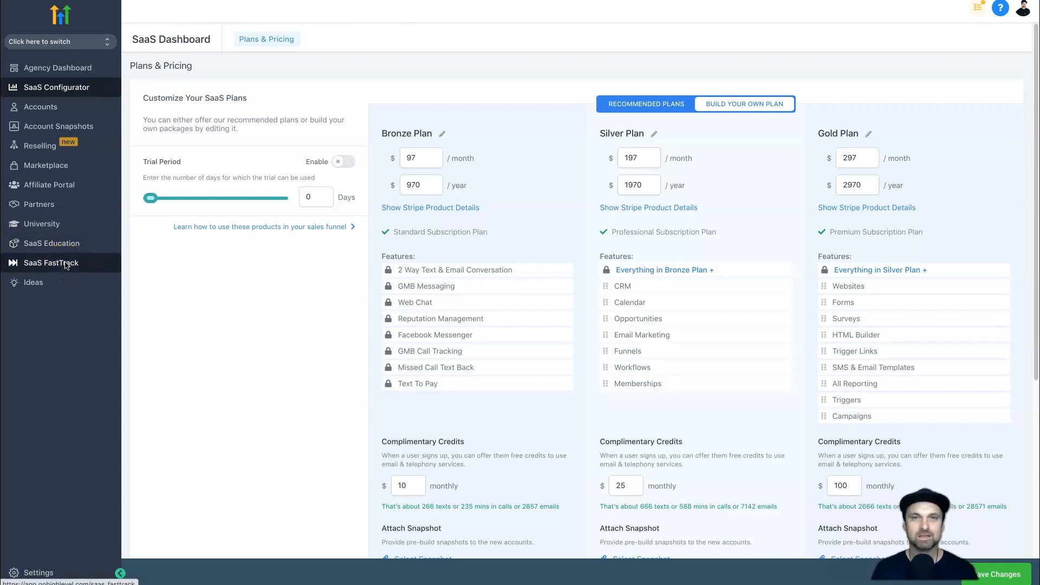
# Open the SaaS Education page and read its three How To Get Started steps: connecting Stripe, configuring plans and building the pricing page.
pyautogui.click(69, 243)
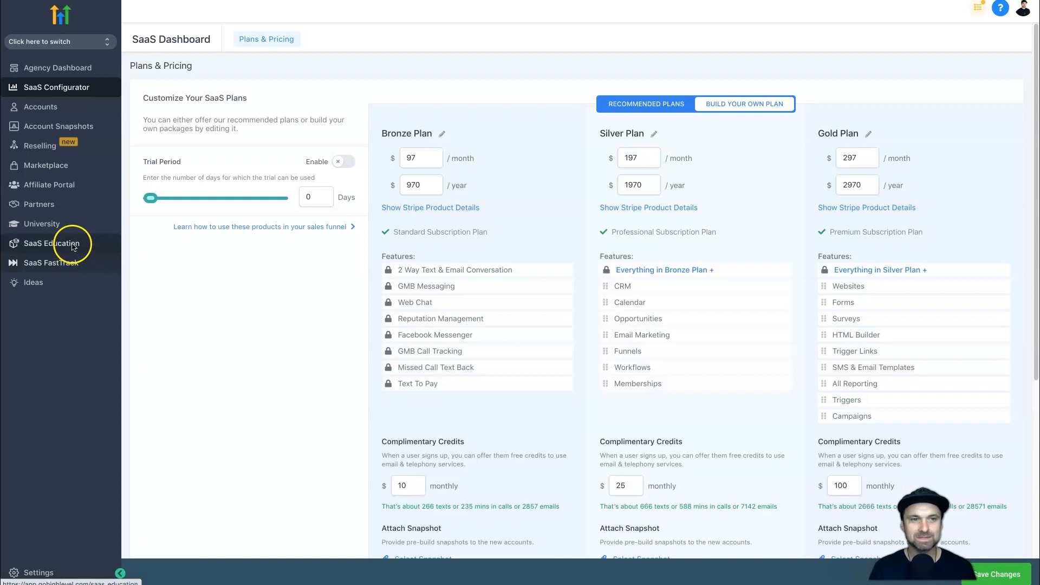
pyautogui.scroll(-15, 231, 86)
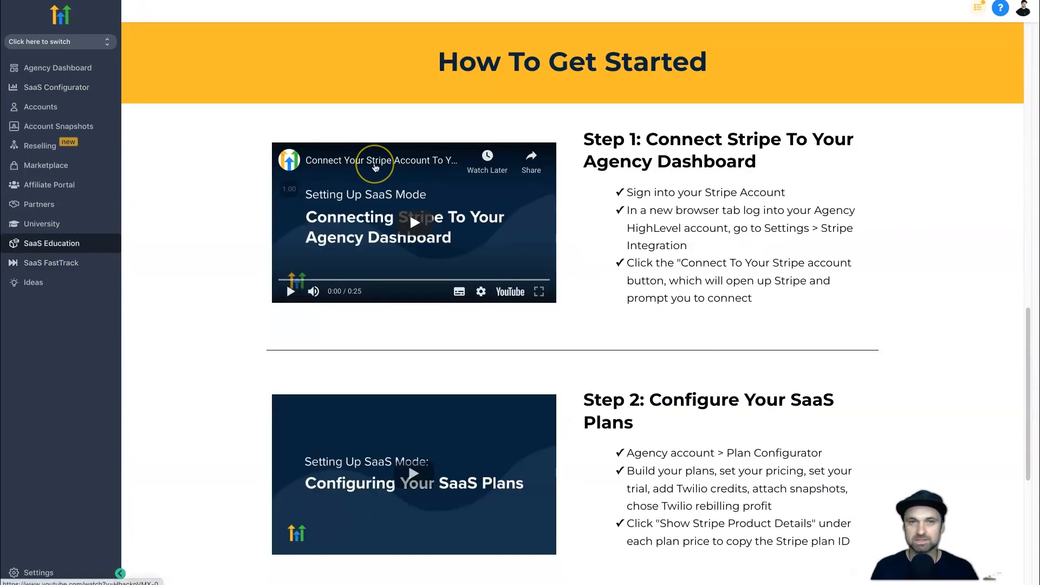
pyautogui.scroll(-1, 748, 160)
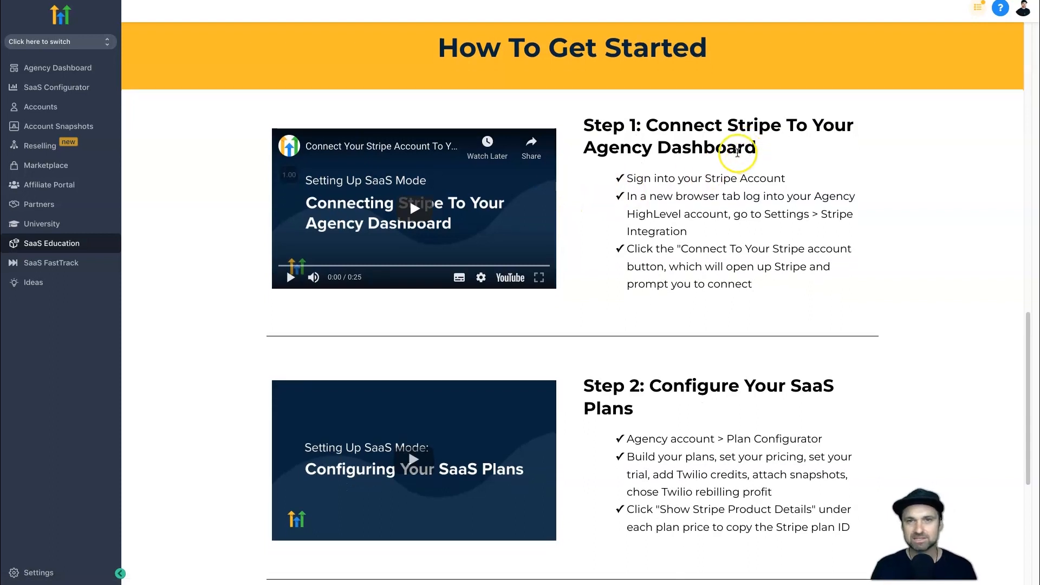
pyautogui.moveTo(623, 120); pyautogui.dragTo(820, 140)
pyautogui.click(821, 139)
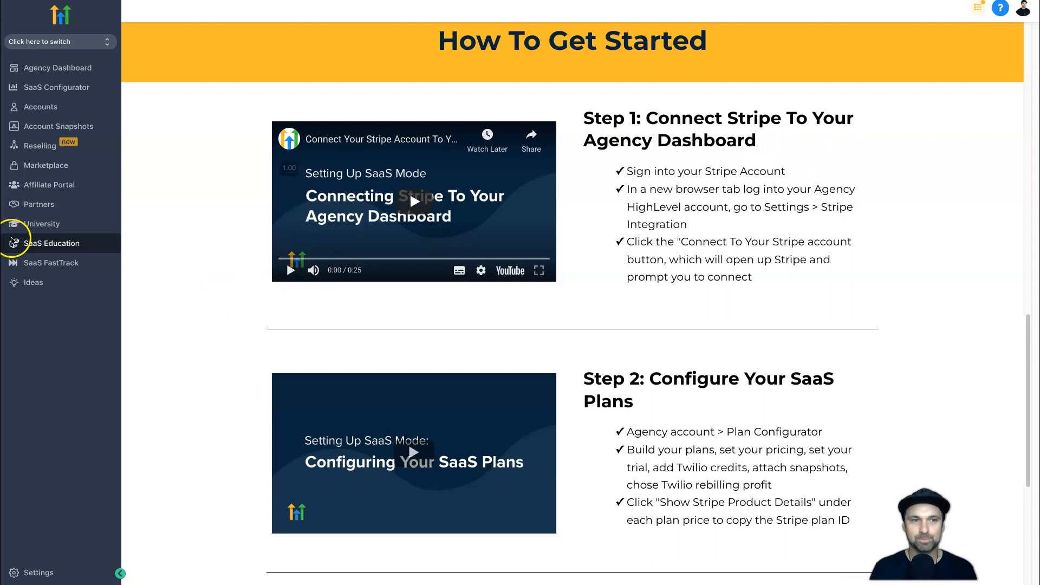
pyautogui.scroll(-4, 605, 284)
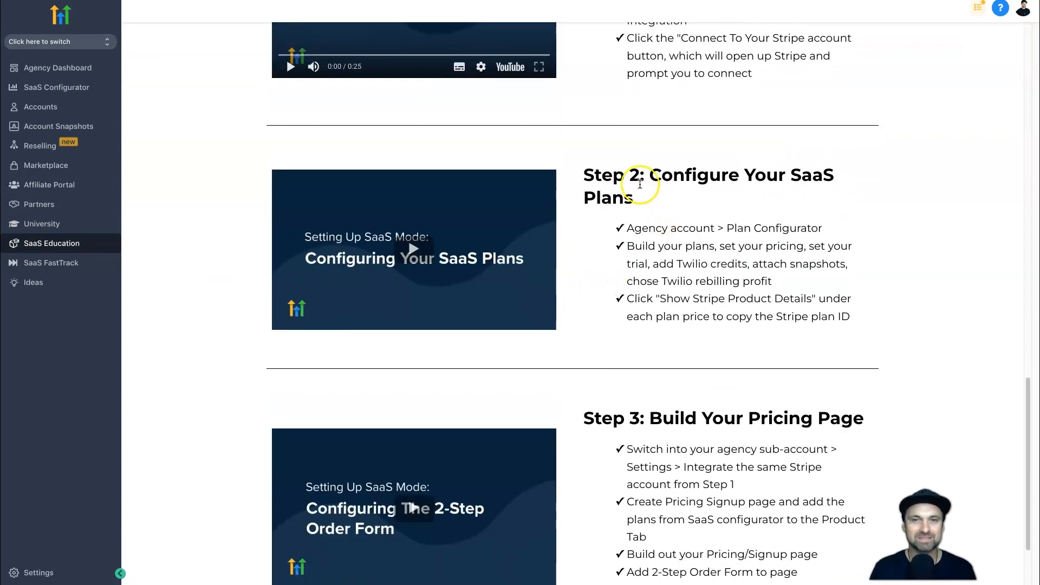
pyautogui.moveTo(687, 193); pyautogui.dragTo(581, 180)
pyautogui.click(580, 180)
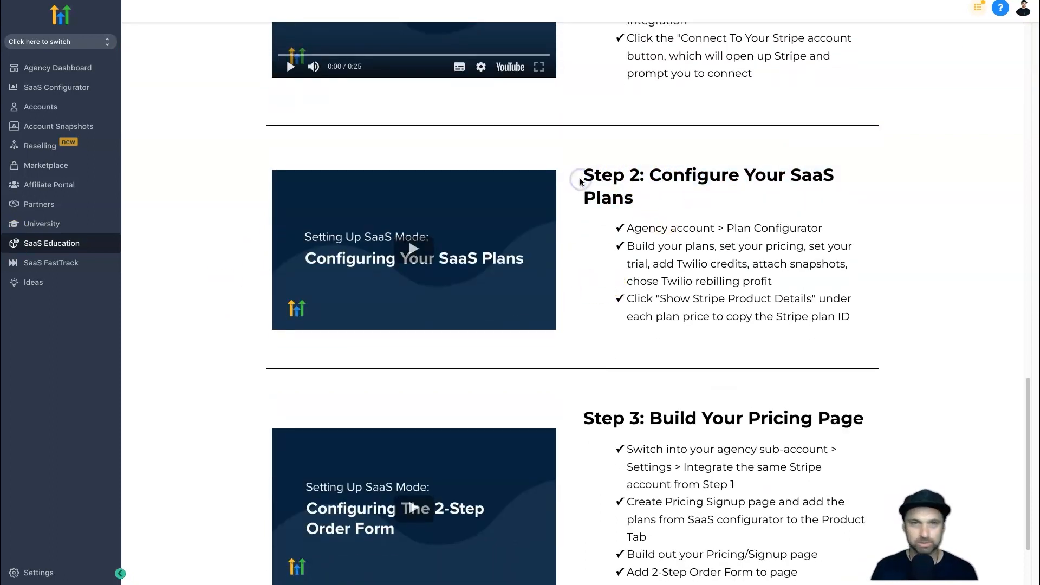
pyautogui.scroll(-2, 582, 181)
pyautogui.moveTo(586, 320); pyautogui.dragTo(861, 320)
pyautogui.click(862, 320)
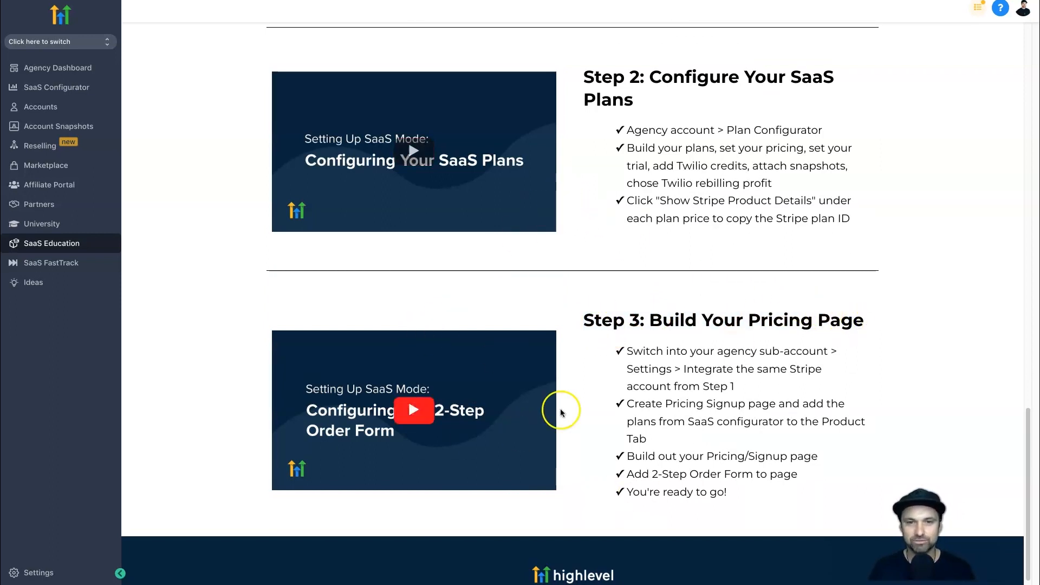
# Open the SaaS FastTrack Program course and look through its modules from Identity onward.
pyautogui.click(39, 264)
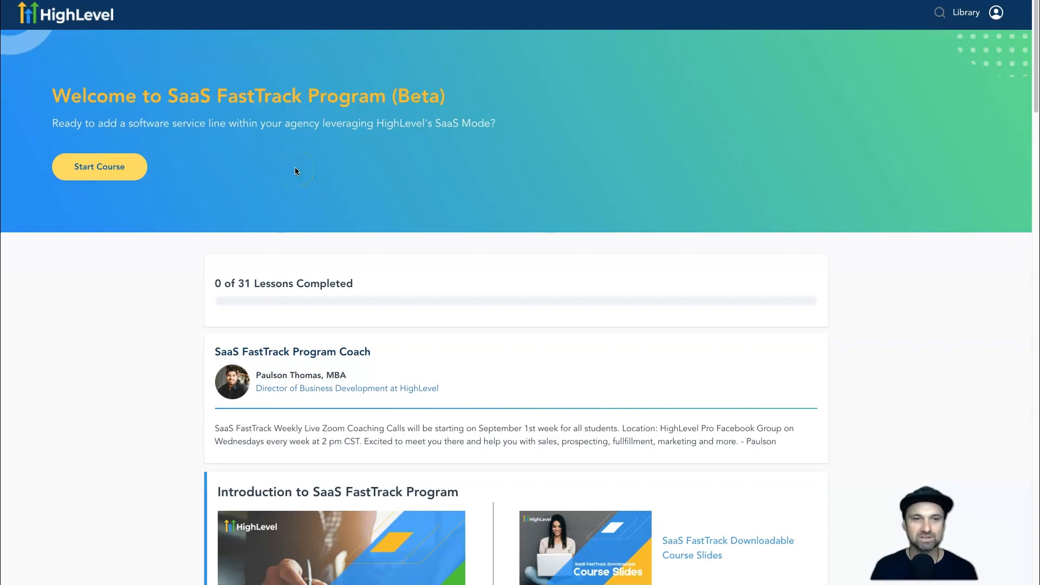
pyautogui.scroll(-5, 298, 175)
pyautogui.scroll(-5, 346, 220)
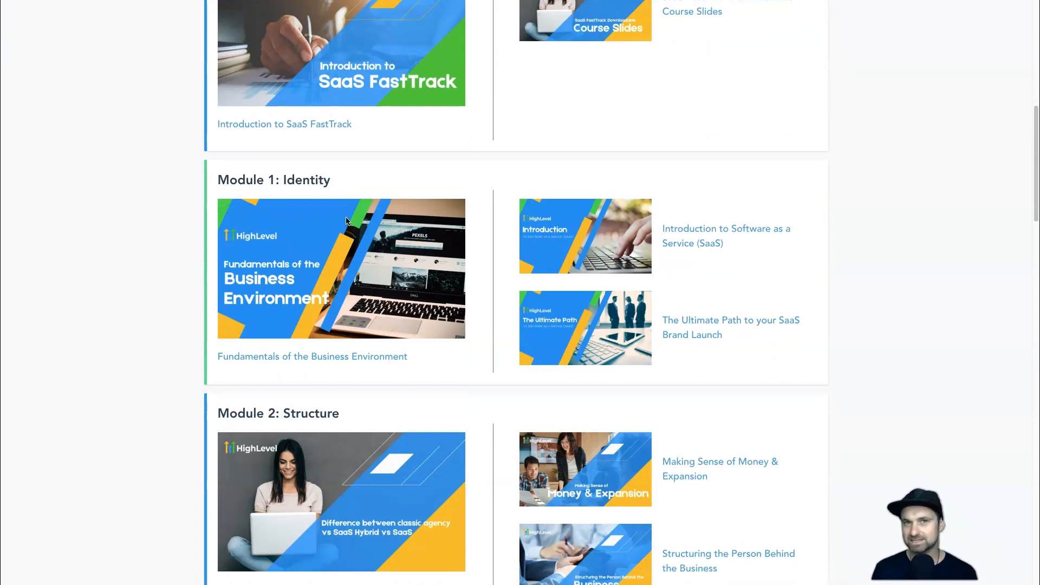
pyautogui.scroll(-4, 345, 220)
pyautogui.click(346, 223)
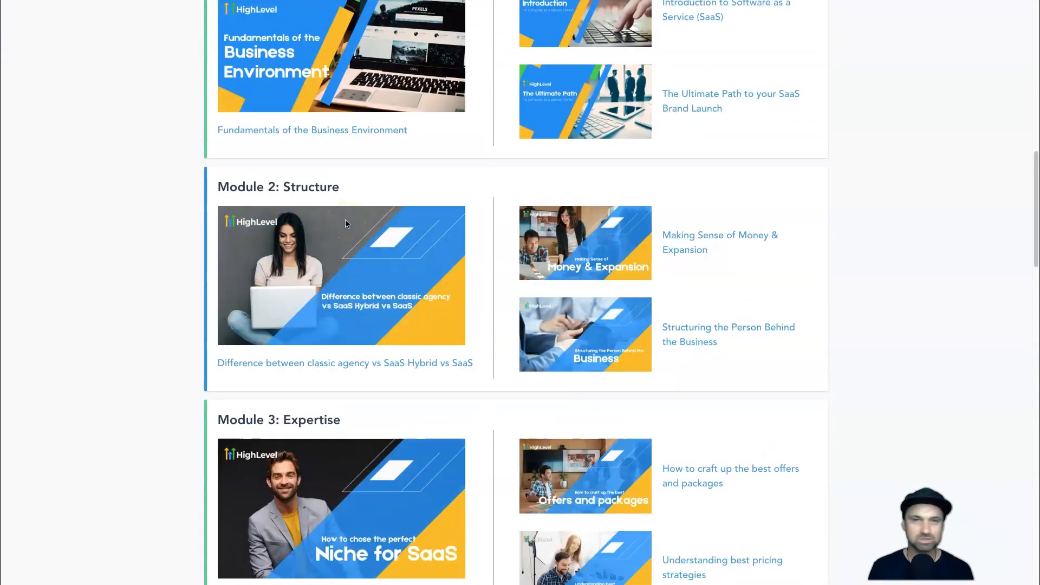
pyautogui.scroll(-15, 398, 297)
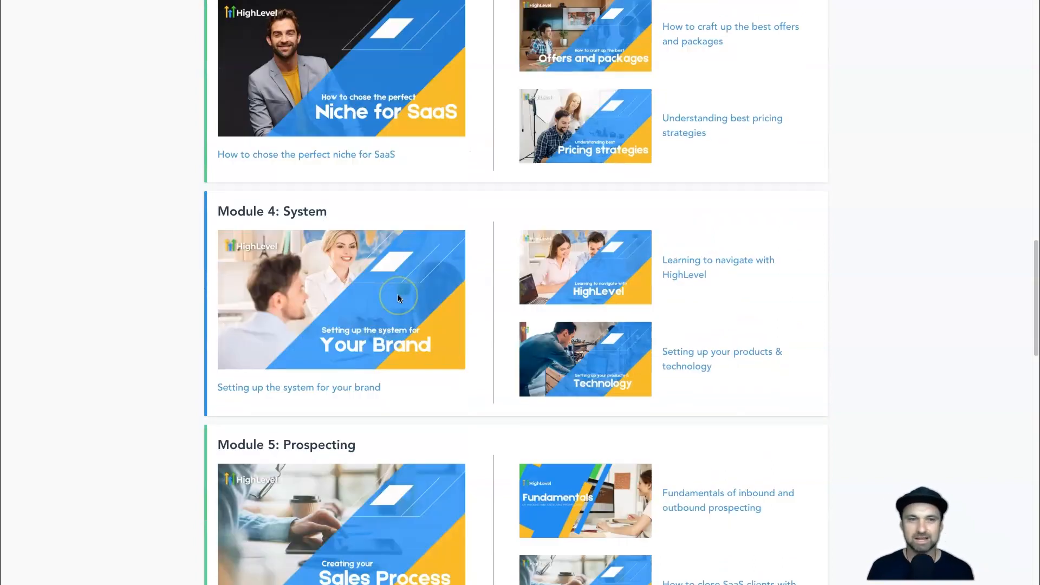
pyautogui.scroll(-13, 399, 297)
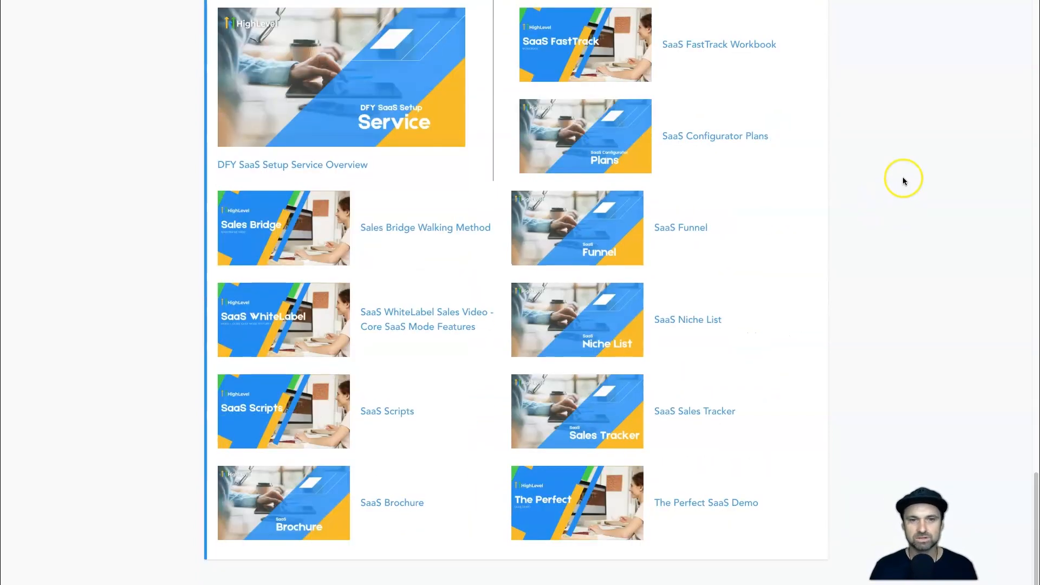
# Review the course's Resources & Collaterals section and return to the SaaS FastTrack Program welcome heading.
pyautogui.scroll(1, 399, 390)
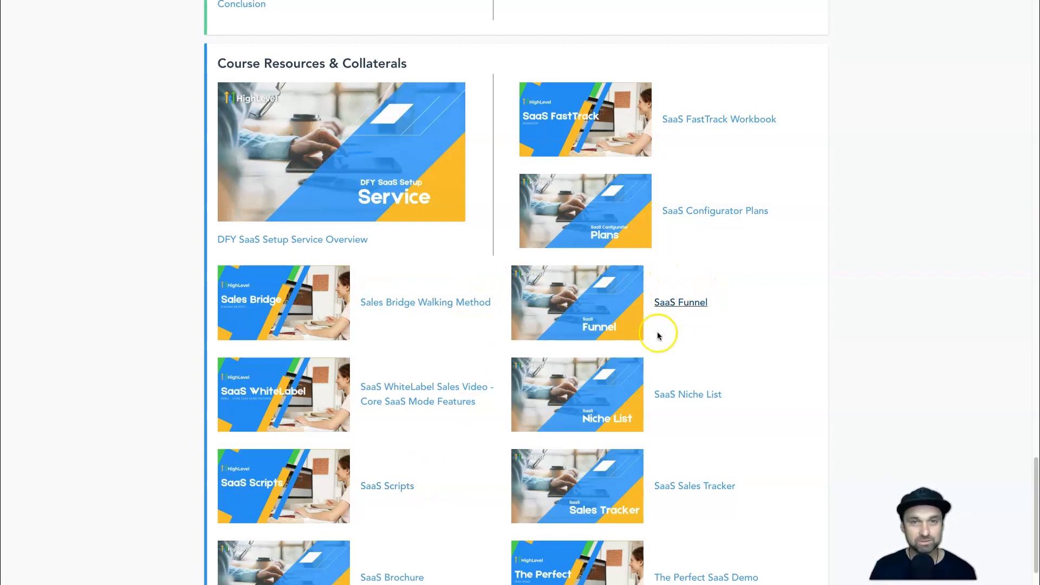
pyautogui.scroll(-1, 662, 352)
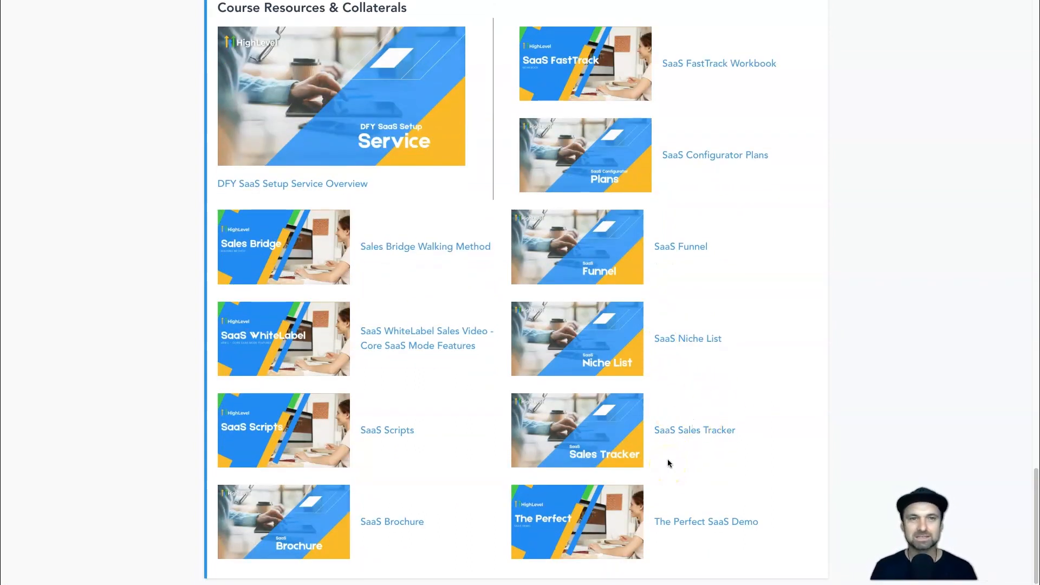
pyautogui.scroll(8, 636, 414)
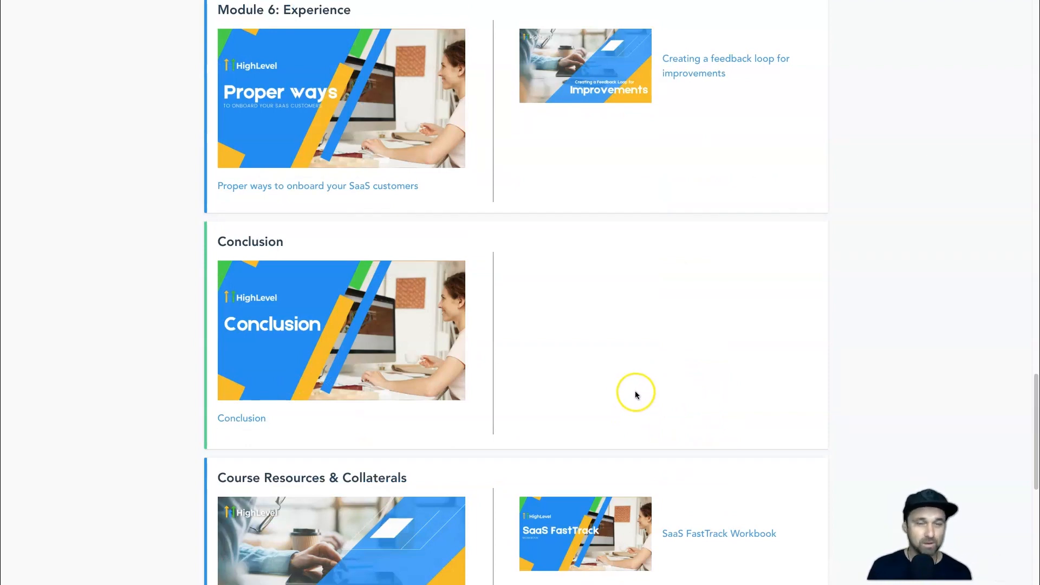
pyautogui.scroll(20, 633, 401)
pyautogui.scroll(13, 631, 387)
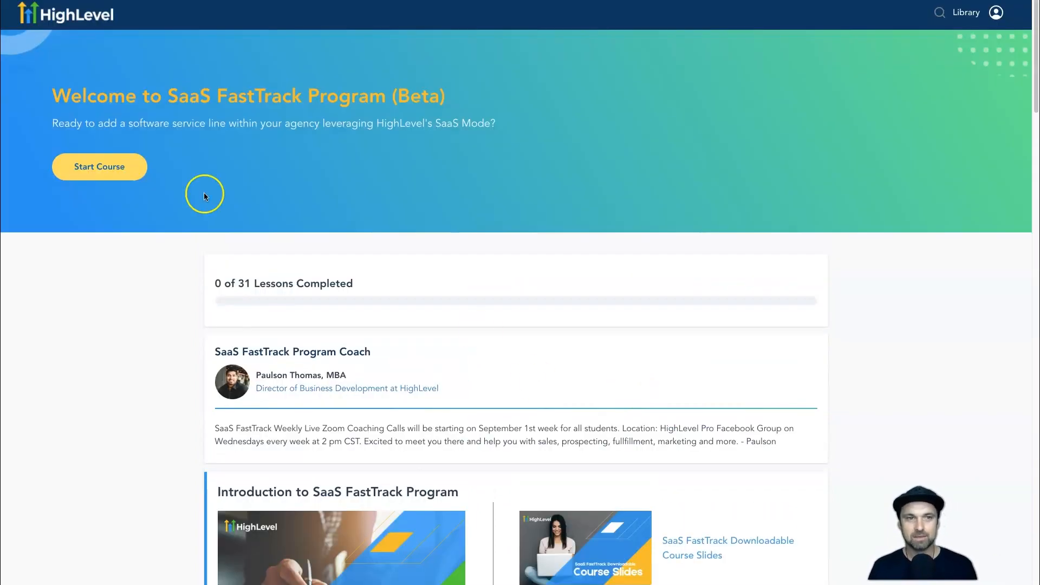
pyautogui.moveTo(168, 96); pyautogui.dragTo(399, 92)
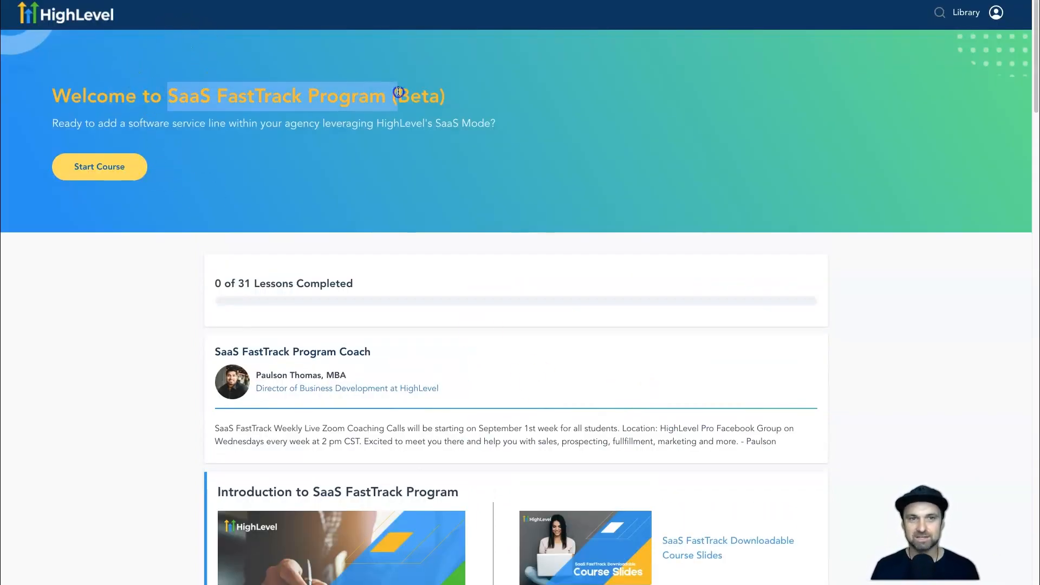
pyautogui.click(386, 112)
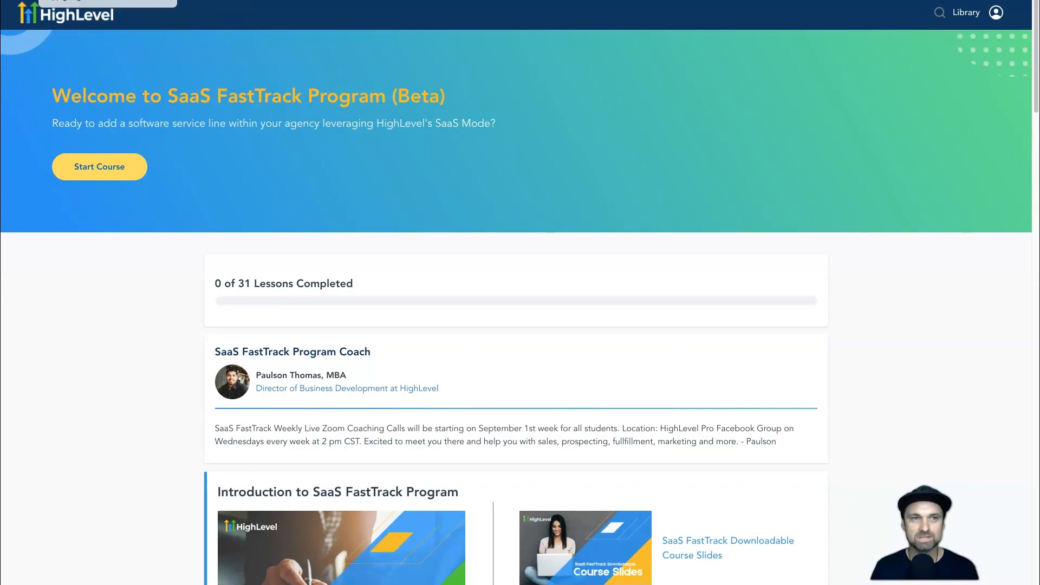
# Return to the agency account's SaaS FastTrack page and open the Virtual Course + SaaSpreneur Bundle order page.
pyautogui.click(69, 1)
pyautogui.click(73, 268)
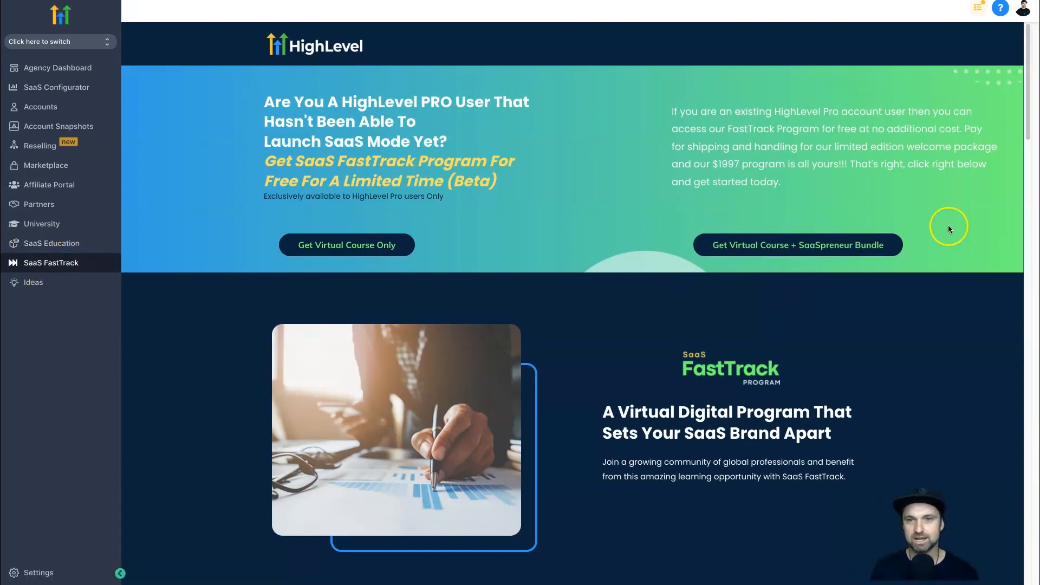
pyautogui.click(855, 244)
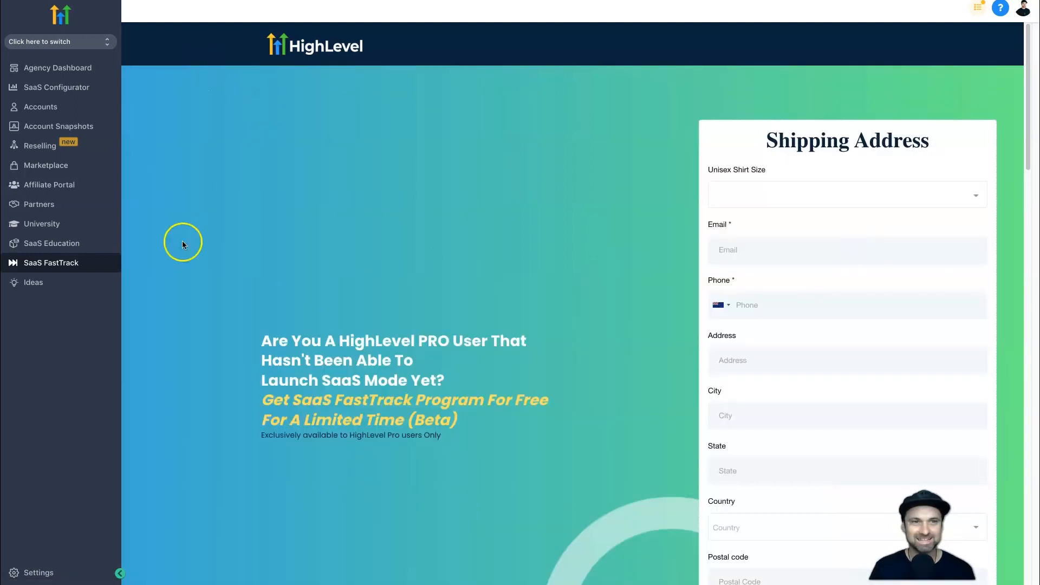
pyautogui.scroll(-7, 231, 278)
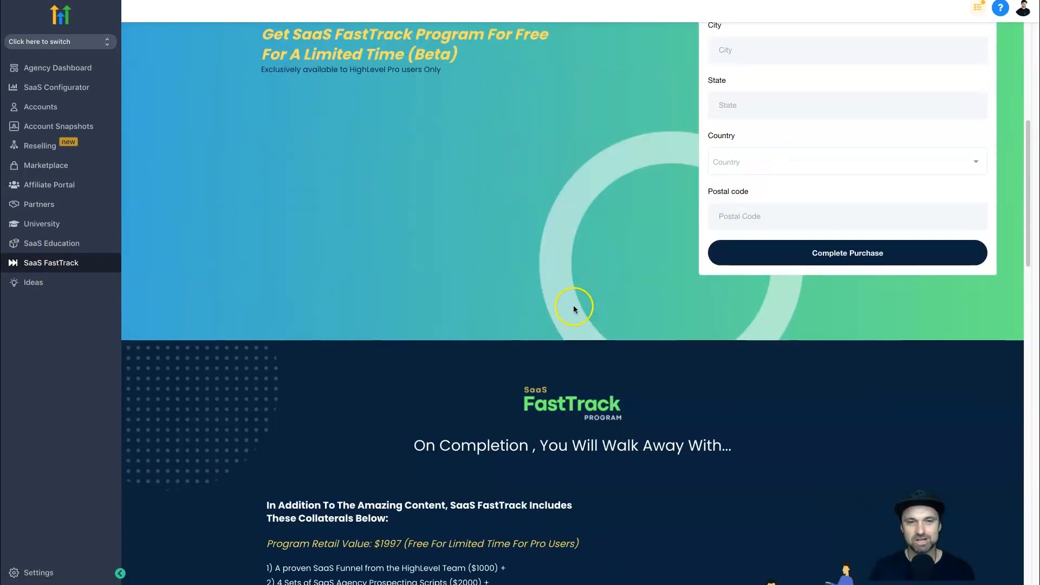
# Read the list of collaterals included with SaaS FastTrack, including the SaaSPRENEUR Special Edition Box and Masterminds access.
pyautogui.scroll(-7, 522, 308)
pyautogui.moveTo(241, 196); pyautogui.dragTo(373, 295)
pyautogui.click(274, 315)
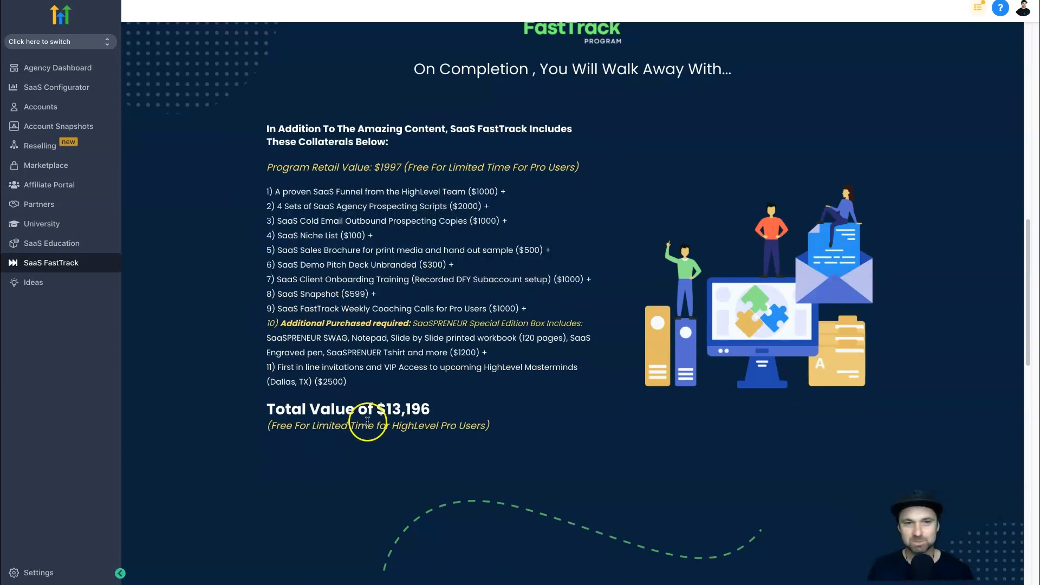
pyautogui.moveTo(329, 367); pyautogui.dragTo(472, 366)
pyautogui.click(523, 386)
pyautogui.click(444, 339)
pyautogui.moveTo(439, 335); pyautogui.dragTo(495, 337)
pyautogui.click(493, 337)
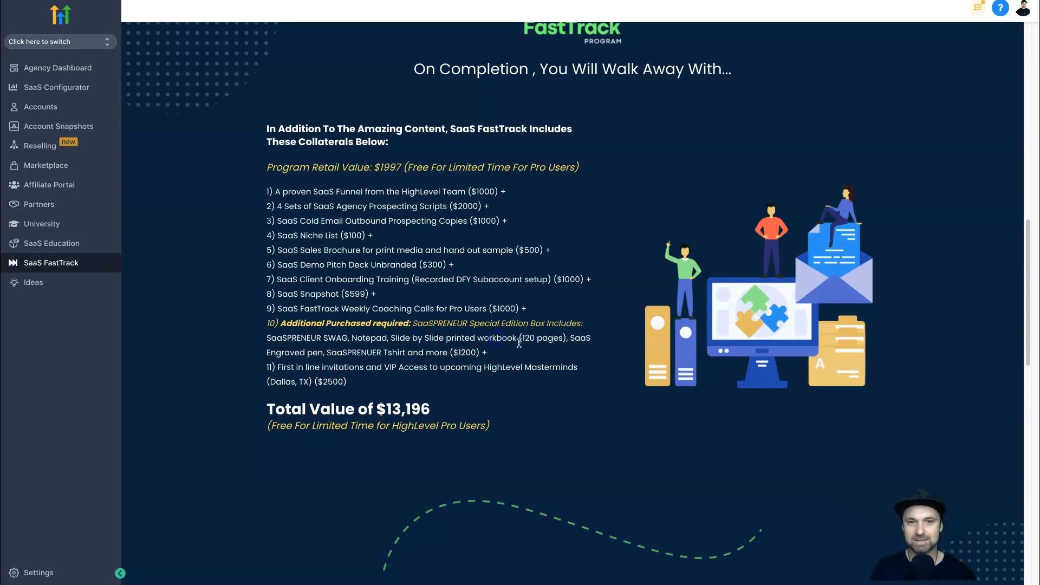
pyautogui.moveTo(262, 356); pyautogui.dragTo(395, 353)
pyautogui.click(395, 353)
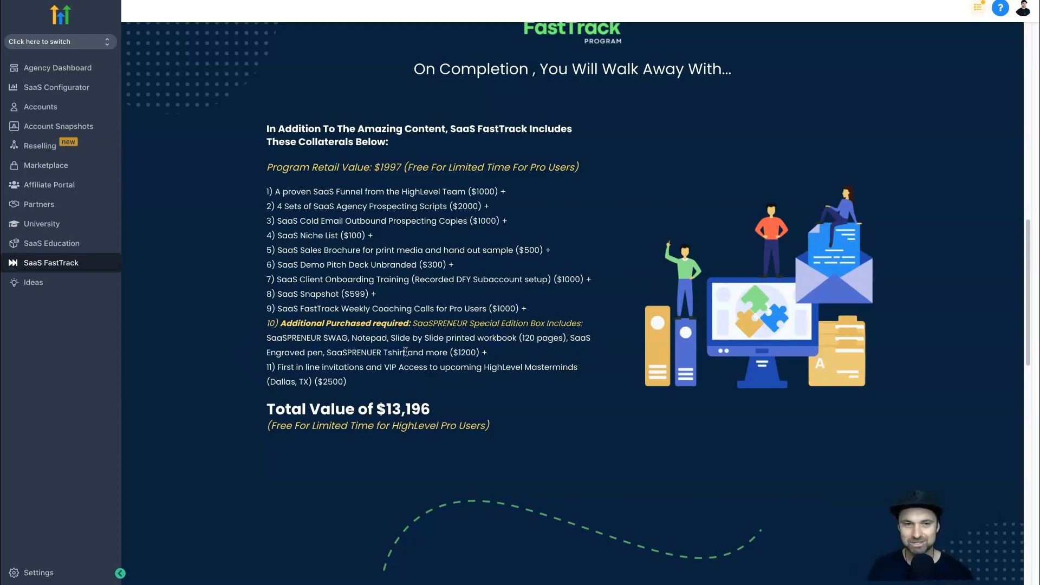
pyautogui.moveTo(295, 367); pyautogui.dragTo(543, 373)
pyautogui.click(415, 363)
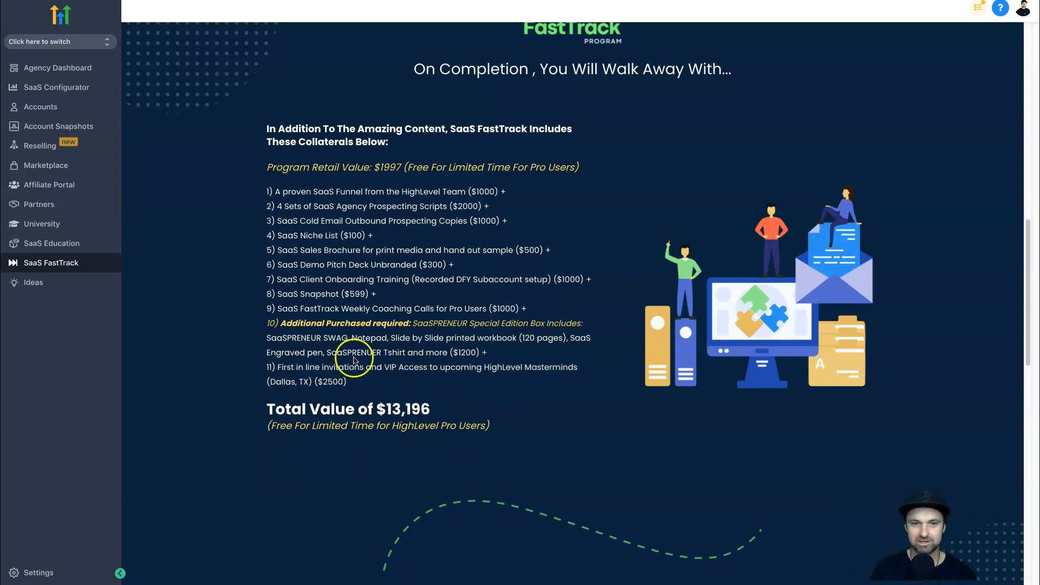
# Look over the bundle's shipping address form and the rest of the offer page.
pyautogui.scroll(12, 490, 417)
pyautogui.scroll(-5, 671, 327)
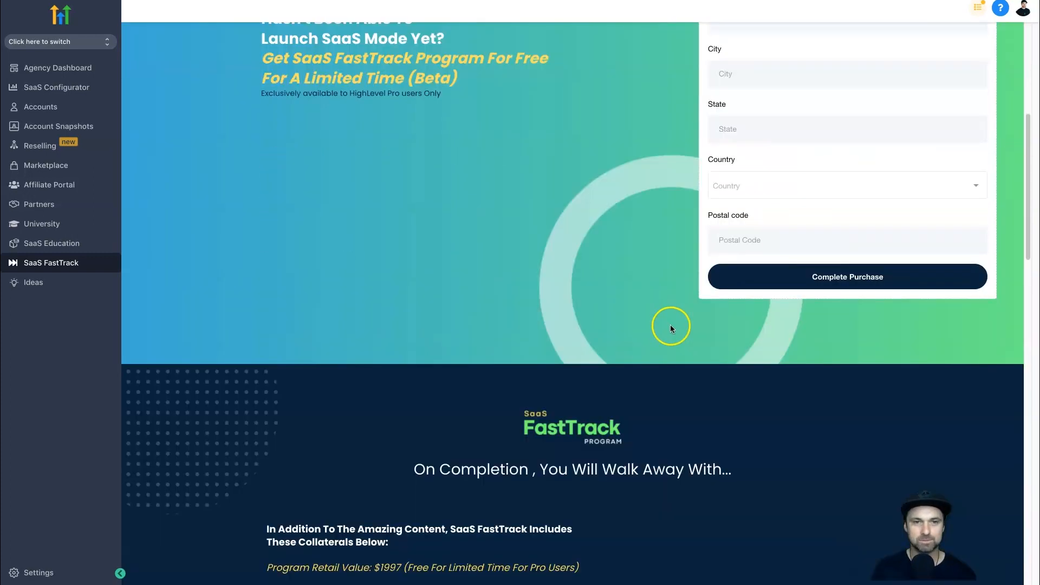
pyautogui.scroll(-15, 670, 327)
pyautogui.scroll(10, 672, 328)
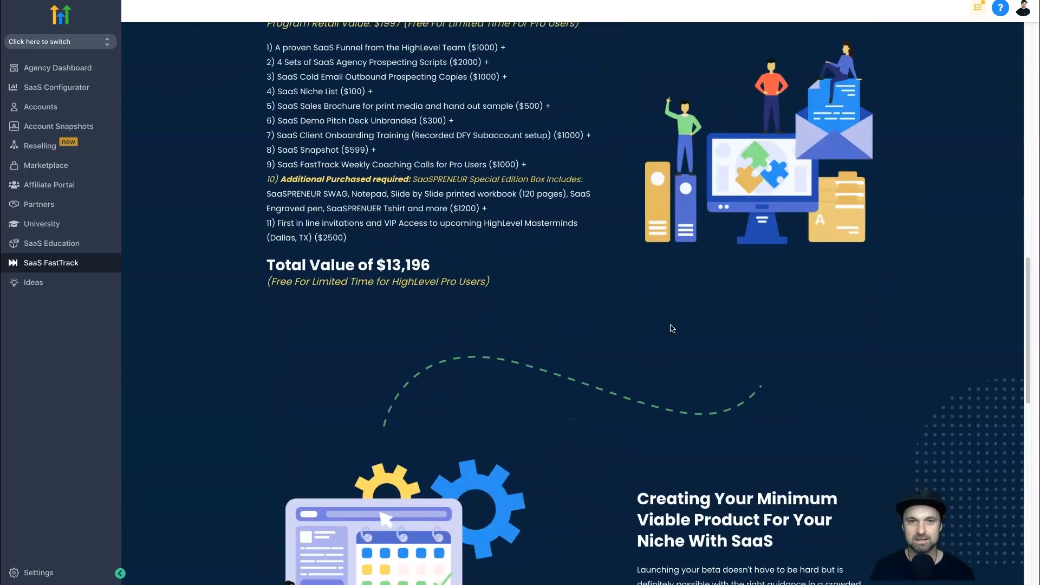
# Return to the SaaS Education page and review the Step 2 and Step 3 setup guides.
pyautogui.scroll(12, 672, 328)
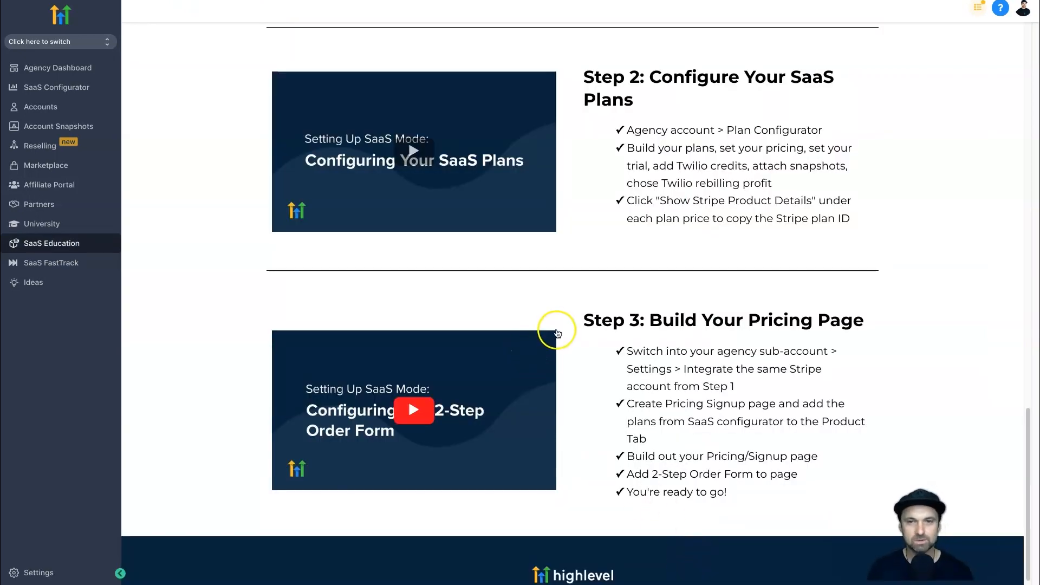
pyautogui.scroll(3, 625, 328)
pyautogui.scroll(-3, 624, 327)
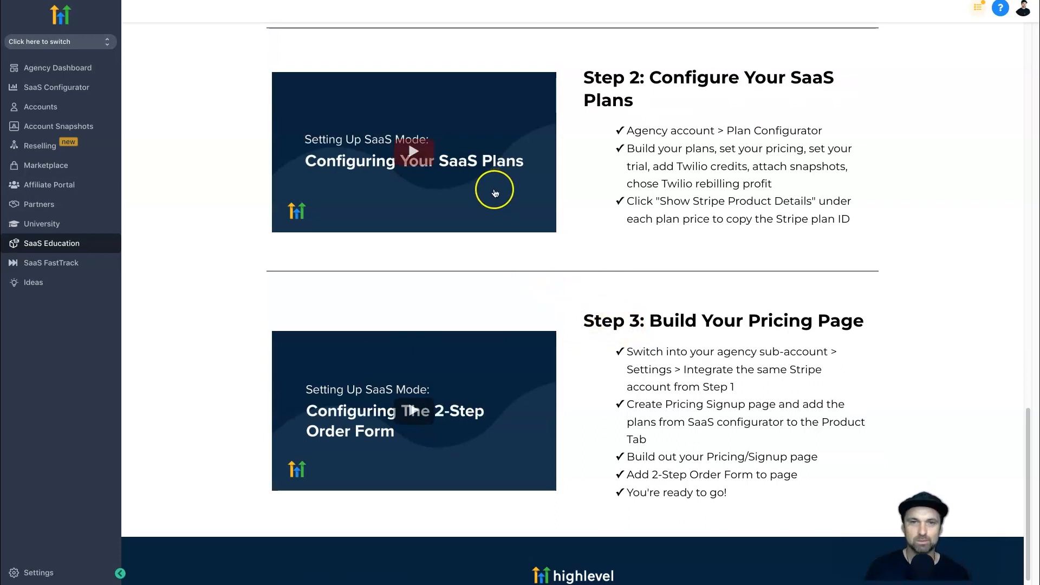
# Review the Step 1 guide on connecting Stripe to the agency dashboard, along with the plan and pricing page guides.
pyautogui.scroll(4, 569, 271)
pyautogui.moveTo(718, 346); pyautogui.dragTo(596, 327)
pyautogui.click(616, 265)
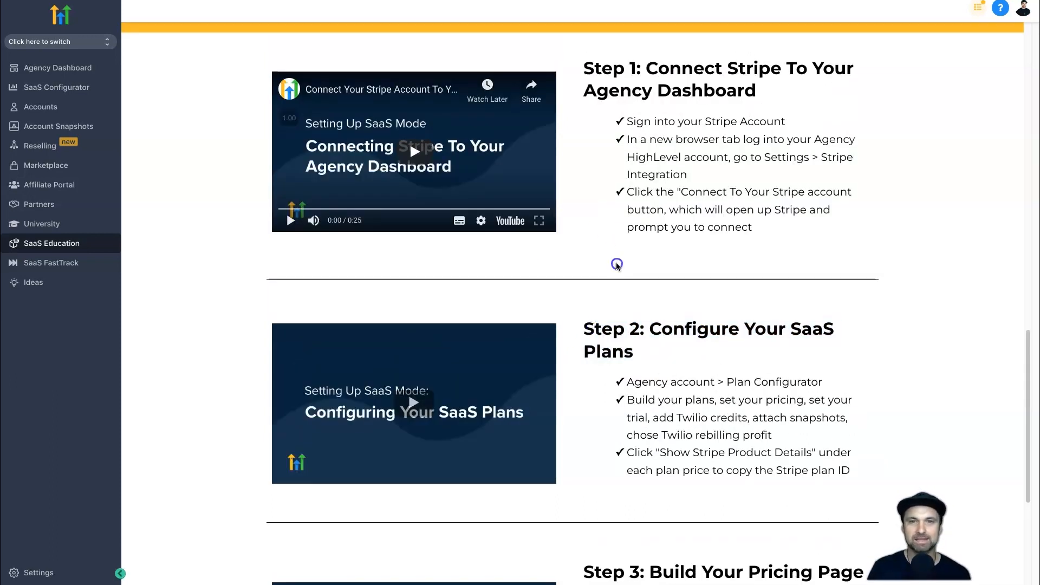
pyautogui.moveTo(582, 59); pyautogui.dragTo(769, 87)
pyautogui.scroll(-5, 599, 418)
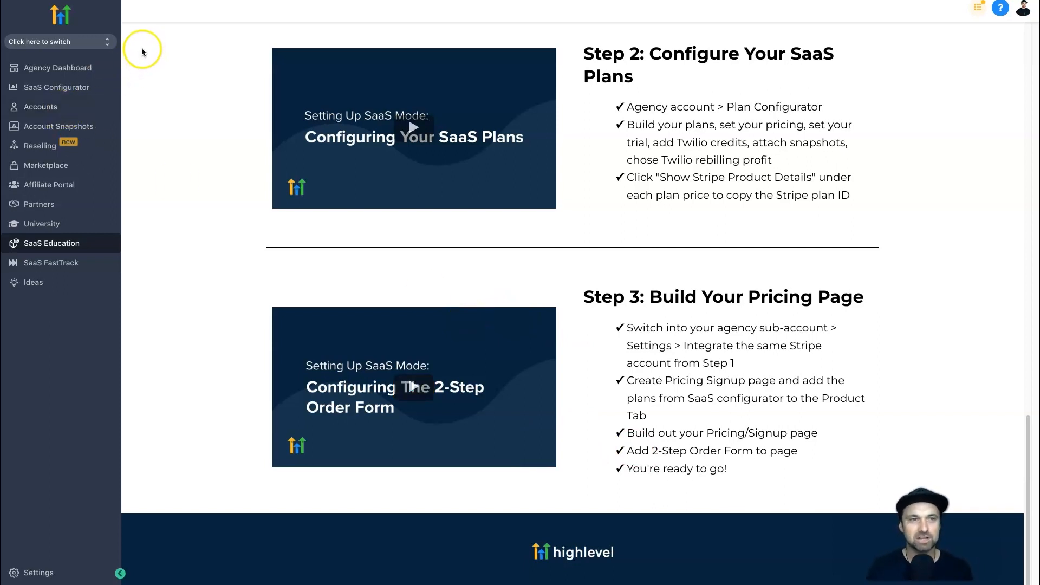
# Switch to the Intact Media Limited sub-account and check the Stripe connection on its Launchpad.
pyautogui.click(85, 42)
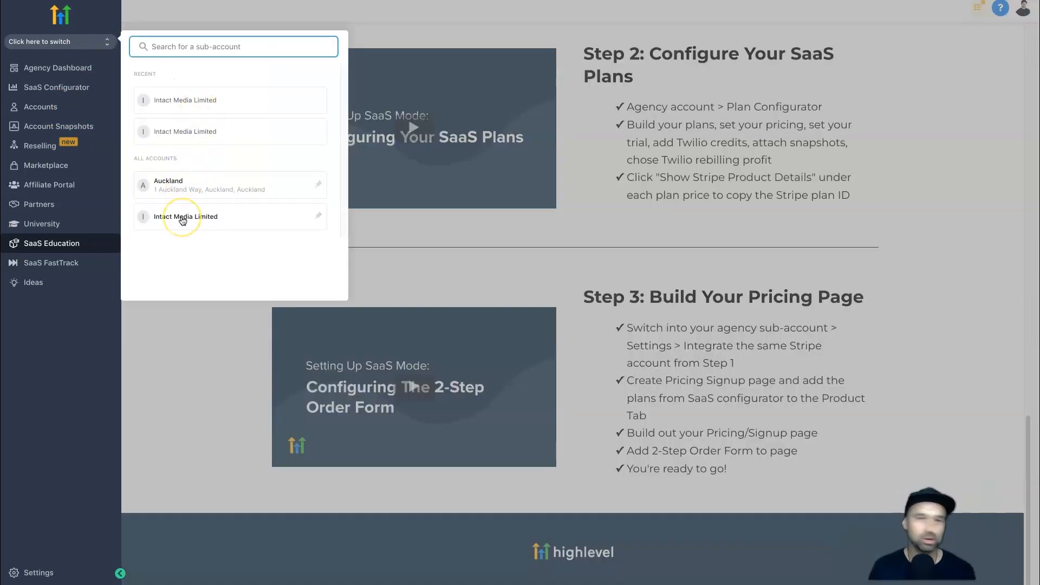
pyautogui.click(182, 218)
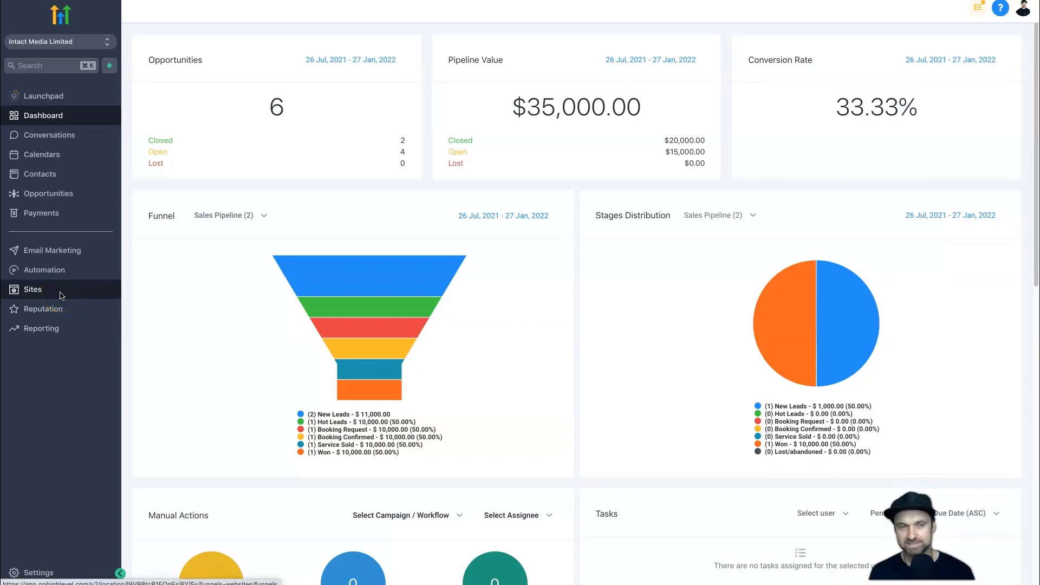
pyautogui.click(60, 96)
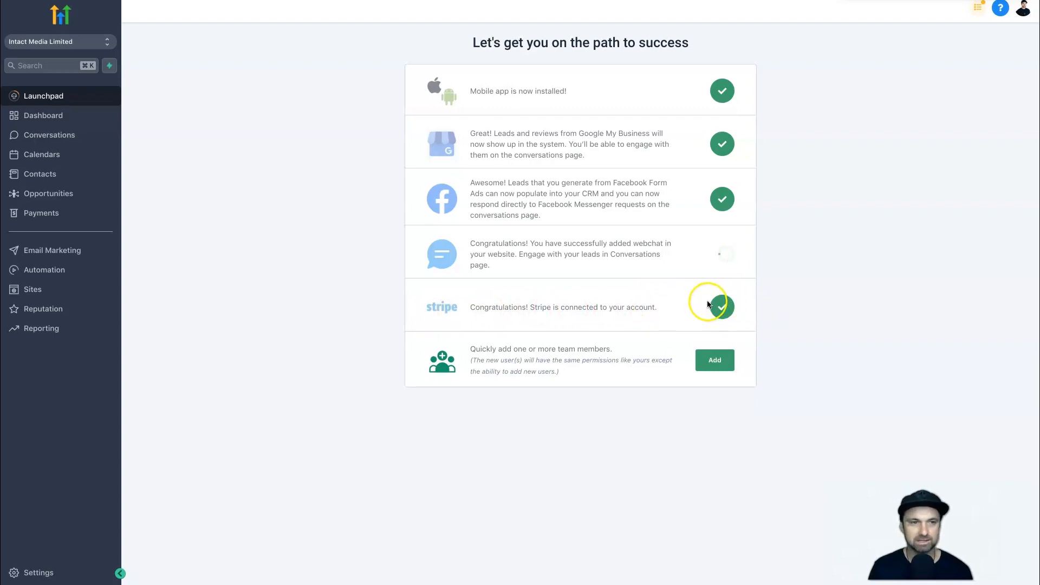
# Open the Intact Media Packages funnel and preview its Pricing Plans page.
pyautogui.click(92, 291)
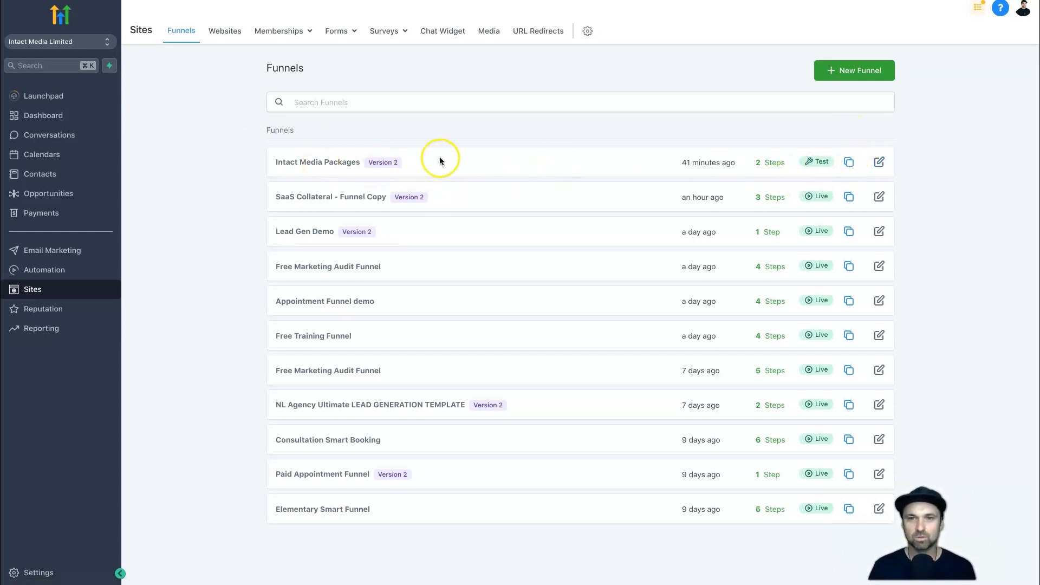
pyautogui.rightClick(335, 162)
pyautogui.click(313, 158)
pyautogui.click(312, 160)
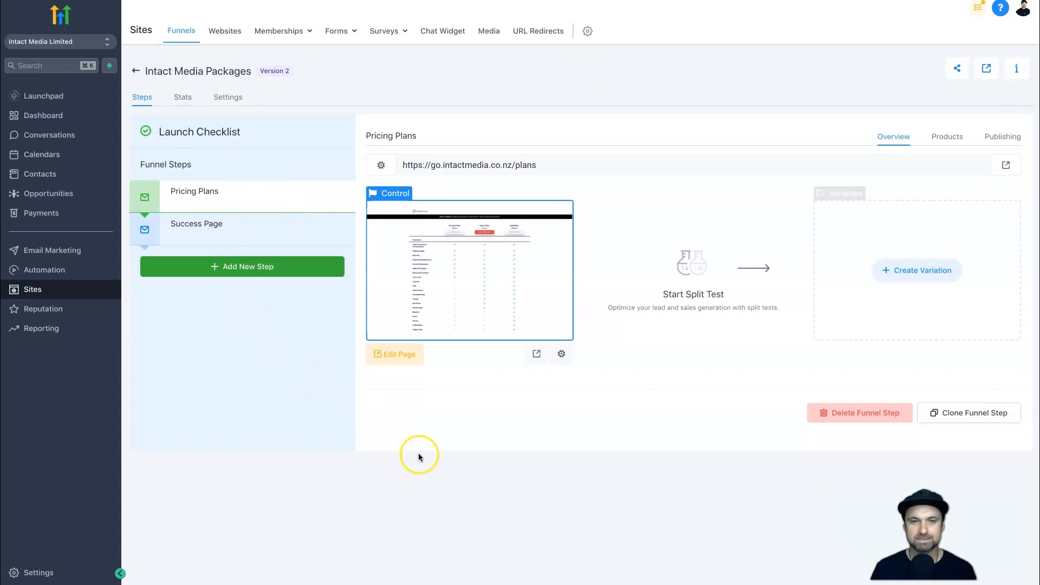
pyautogui.click(535, 356)
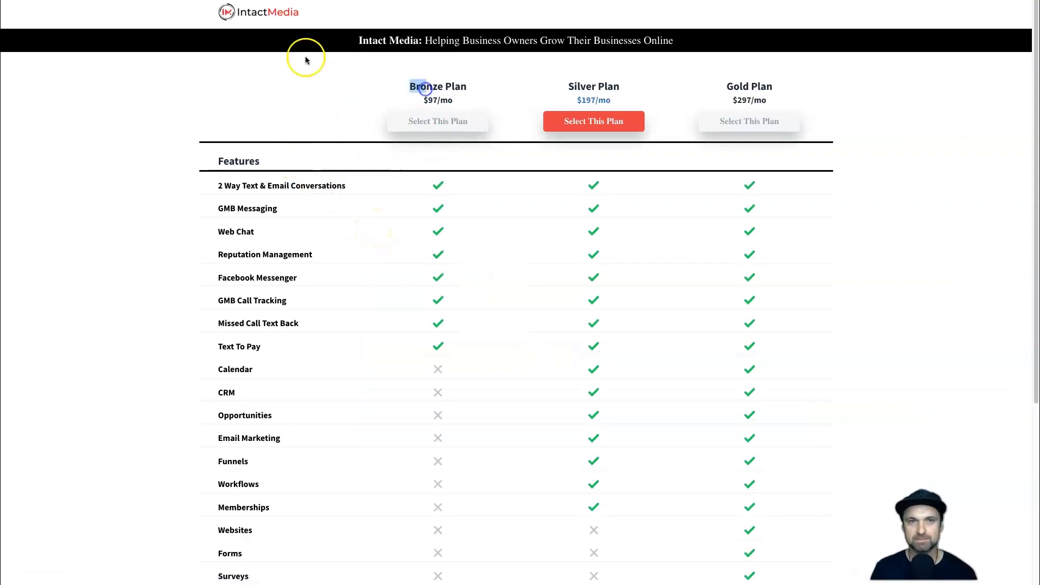
# Look over the Bronze, Silver and Gold plan headings and prices on the pricing page.
pyautogui.hotkey('ctrl', 'a')
pyautogui.click(820, 372)
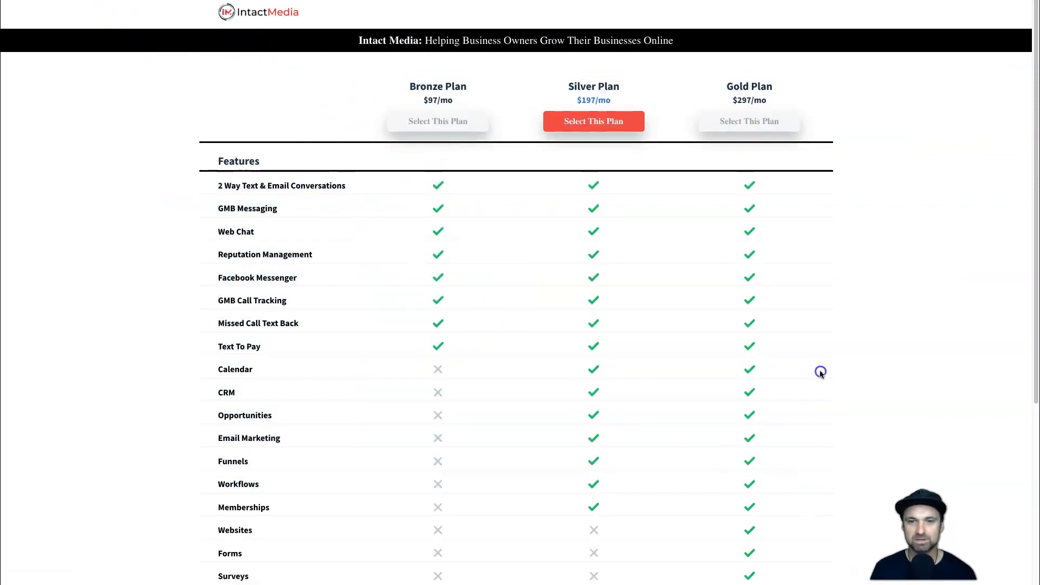
pyautogui.moveTo(420, 86); pyautogui.dragTo(449, 86)
pyautogui.click(450, 86)
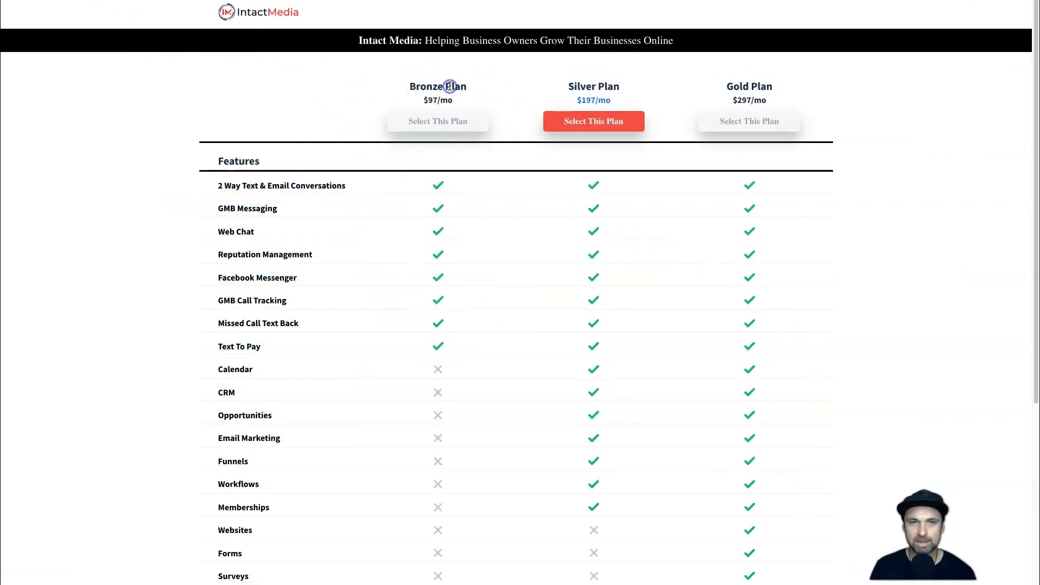
pyautogui.moveTo(564, 87); pyautogui.dragTo(627, 86)
pyautogui.click(627, 86)
pyautogui.moveTo(722, 87); pyautogui.dragTo(780, 84)
pyautogui.click(780, 84)
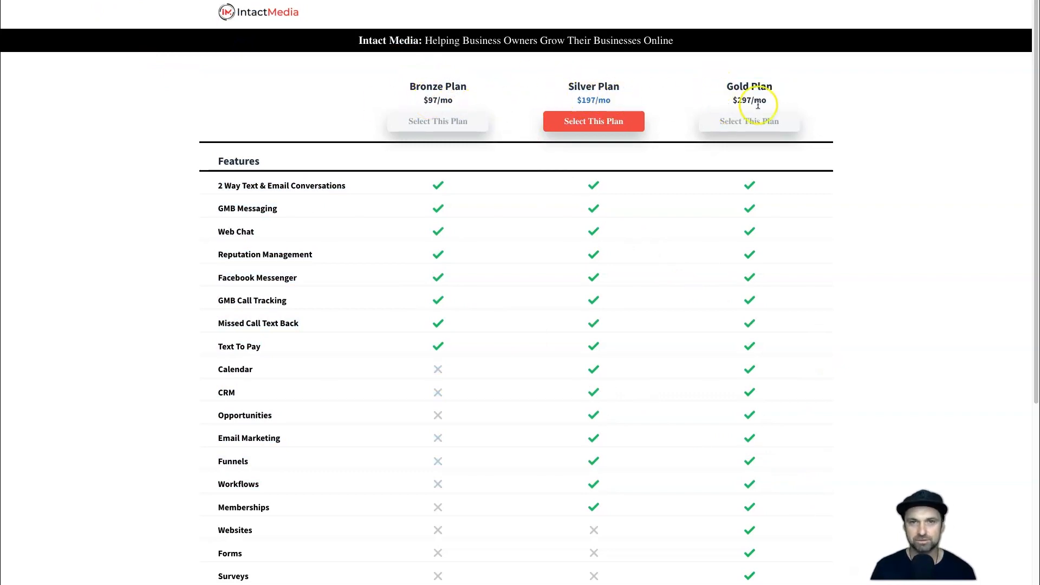
# Compare the features included in the Bronze, Silver and Gold plans throughout the pricing table.
pyautogui.scroll(-1, 515, 142)
pyautogui.scroll(-2, 368, 147)
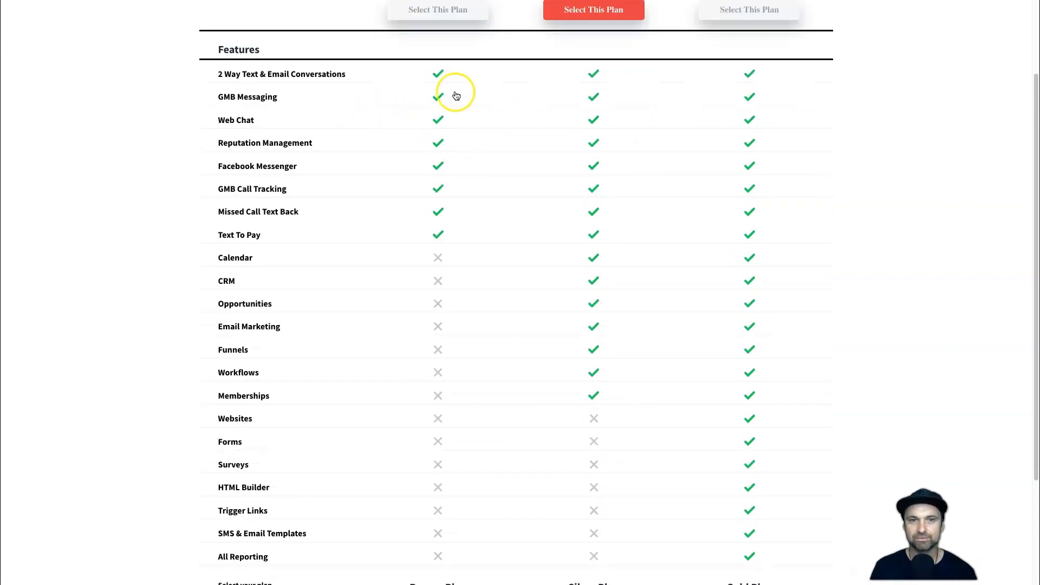
pyautogui.scroll(-1, 455, 112)
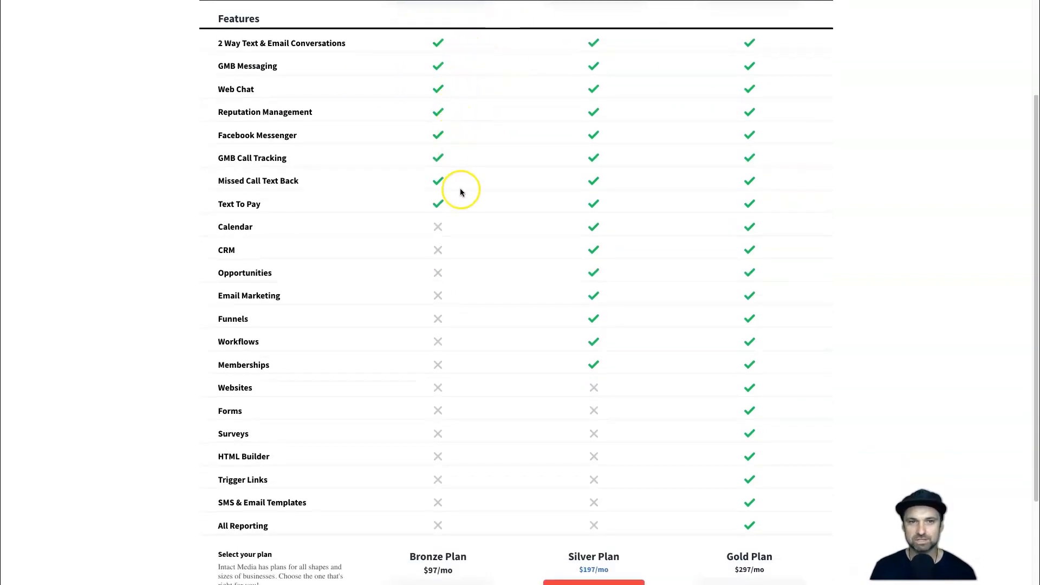
pyautogui.scroll(2, 379, 325)
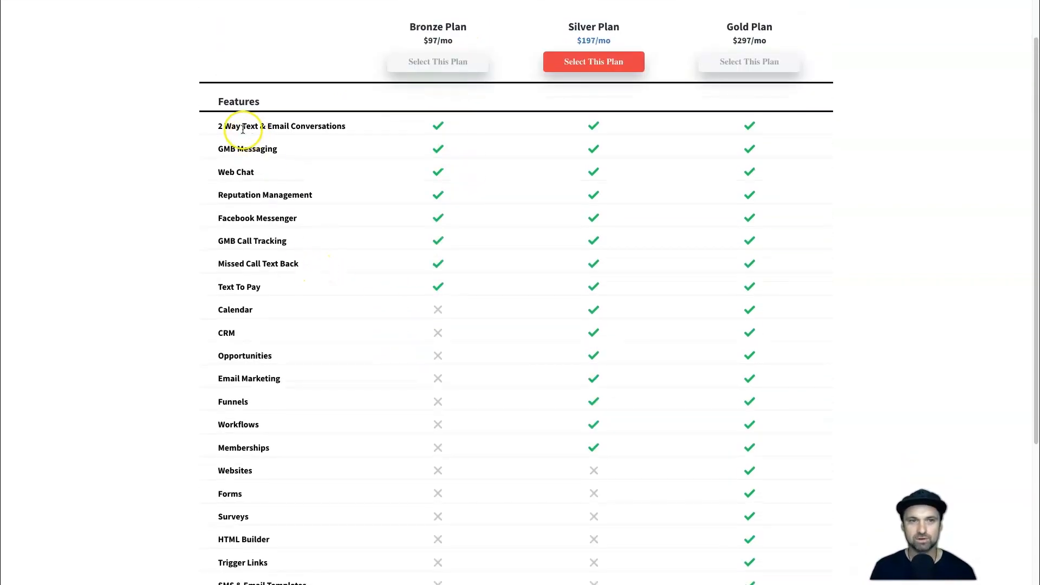
pyautogui.moveTo(206, 126); pyautogui.dragTo(325, 293)
pyautogui.scroll(-1, 325, 293)
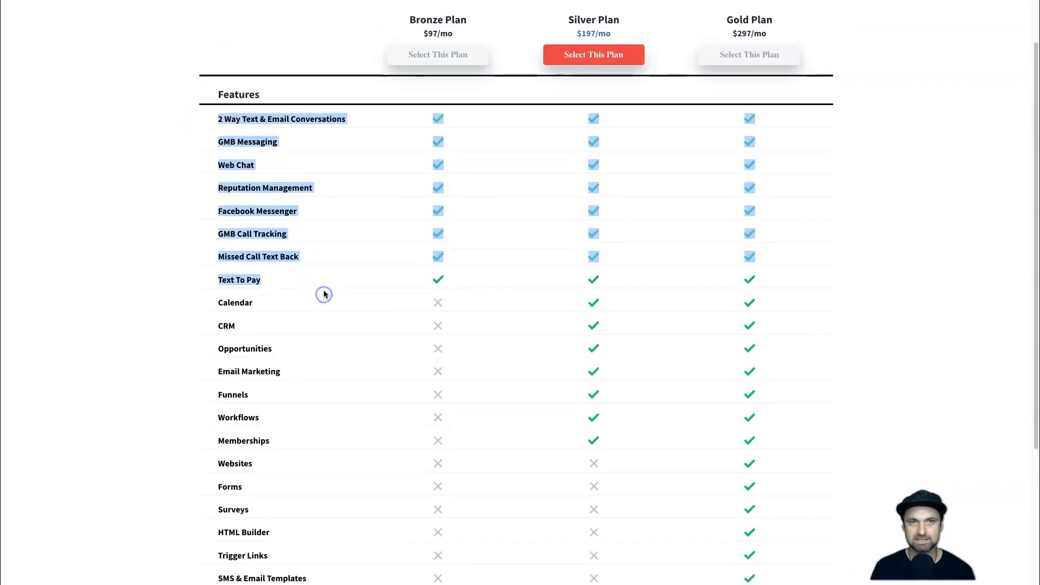
pyautogui.moveTo(236, 289); pyautogui.dragTo(421, 450)
pyautogui.scroll(-2, 493, 351)
pyautogui.click(492, 350)
pyautogui.scroll(-3, 569, 360)
pyautogui.scroll(5, 542, 450)
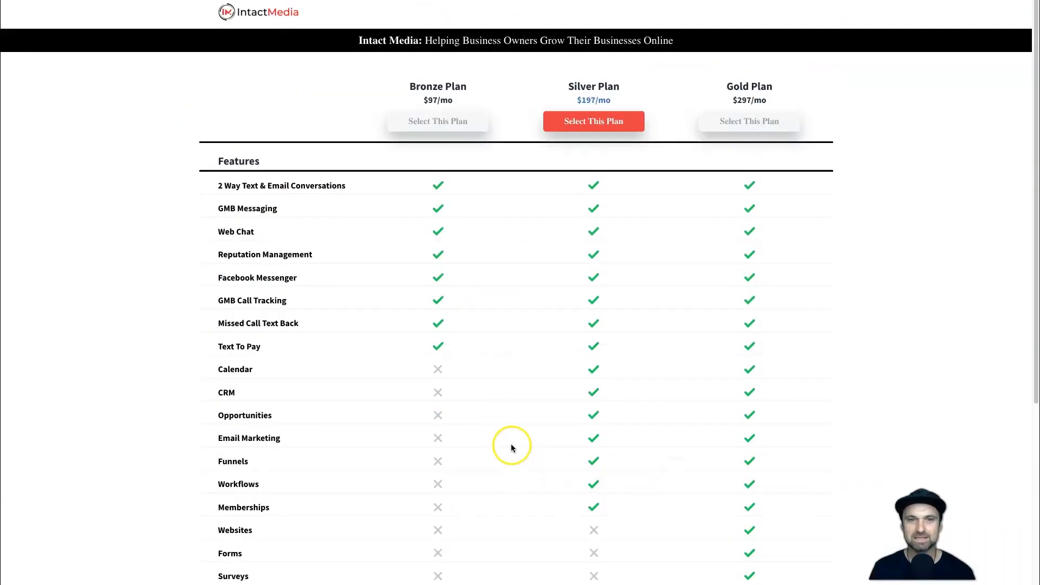
# Select the Bronze Plan, fill in the customer's company name, full name and e-mail, and continue to the second order step.
pyautogui.click(461, 122)
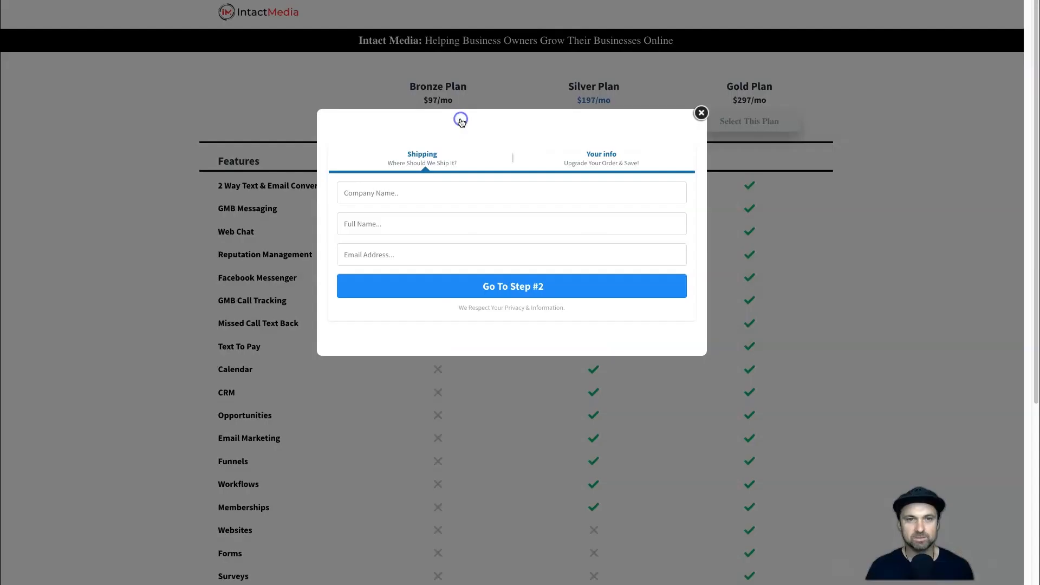
pyautogui.click(449, 183)
pyautogui.write('Davies')
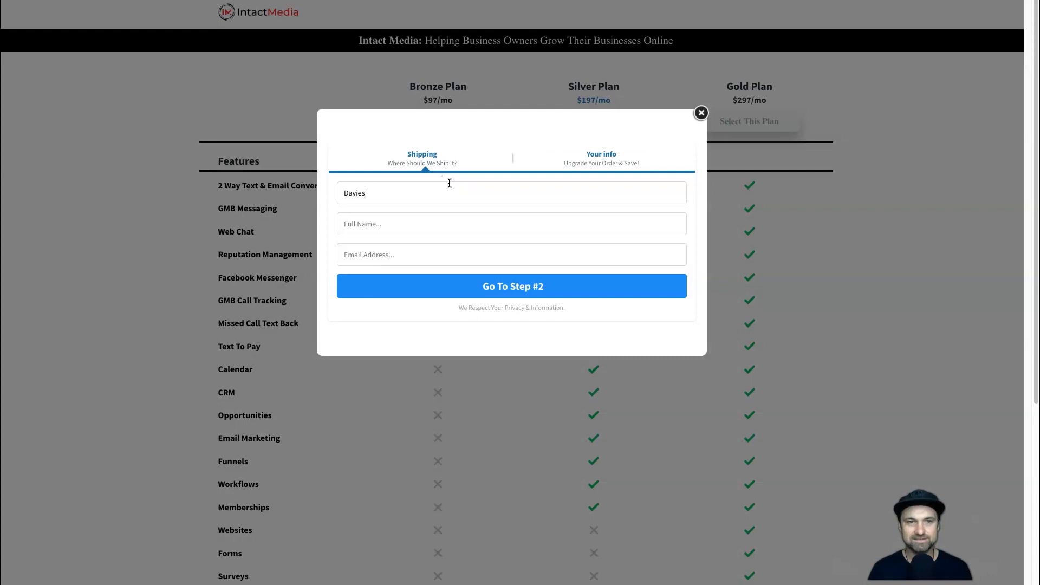
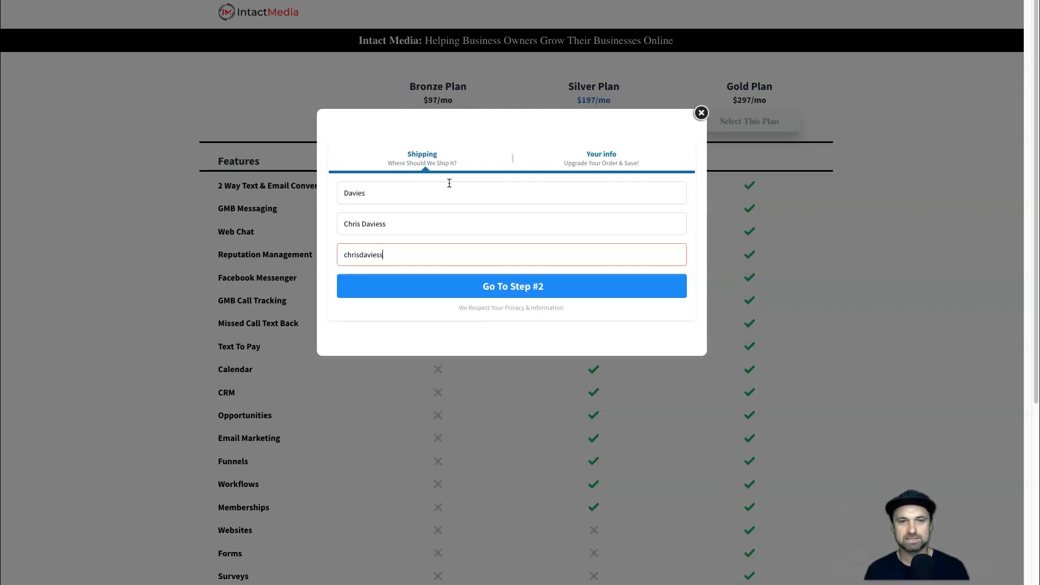
pyautogui.click(551, 290)
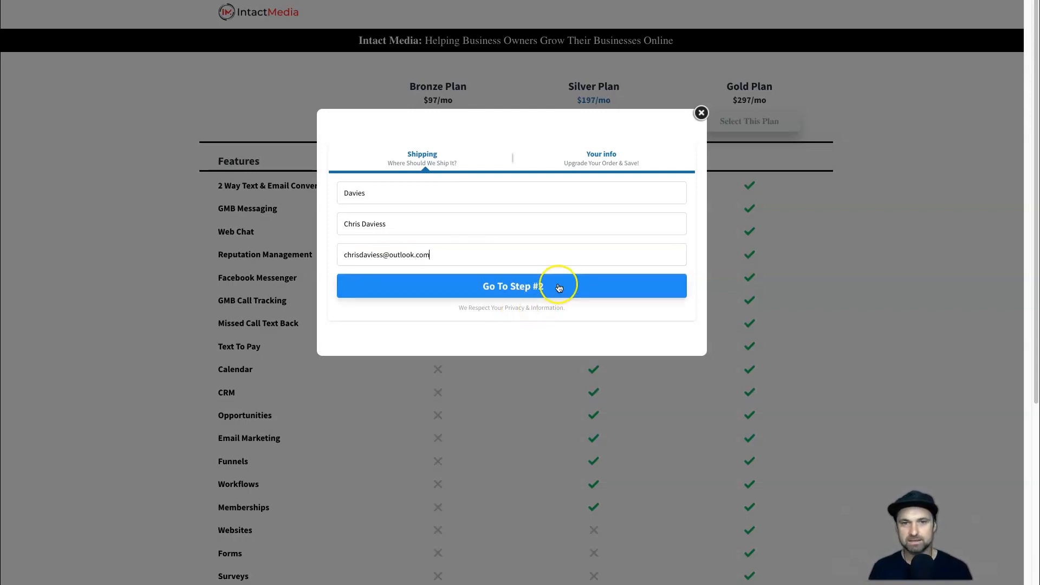
pyautogui.click(522, 289)
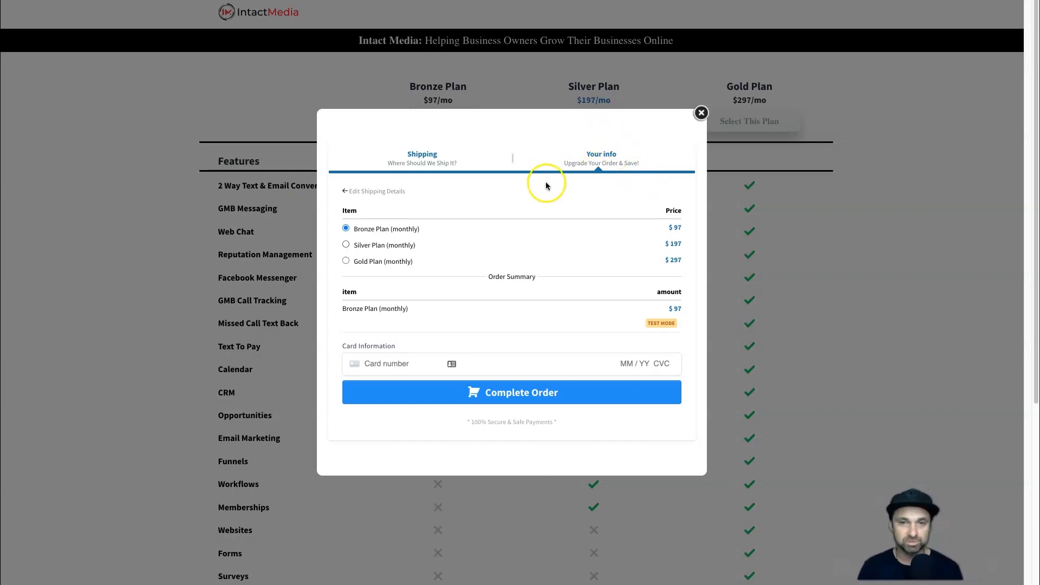
# Change the order to Silver Plan (monthly) and check its item and amount in the order summary.
pyautogui.click(346, 244)
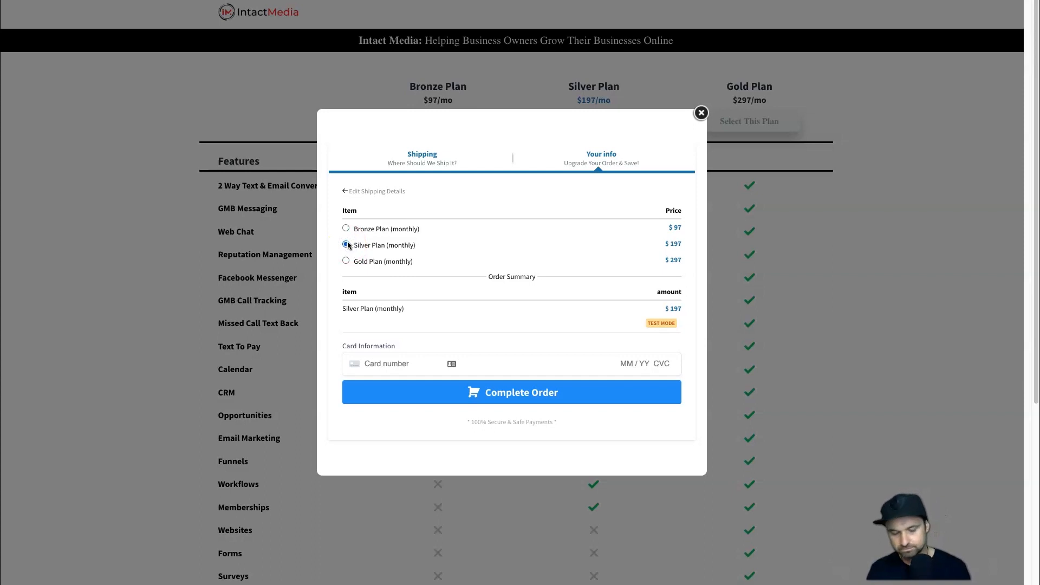
pyautogui.moveTo(347, 308); pyautogui.dragTo(470, 307)
pyautogui.click(471, 306)
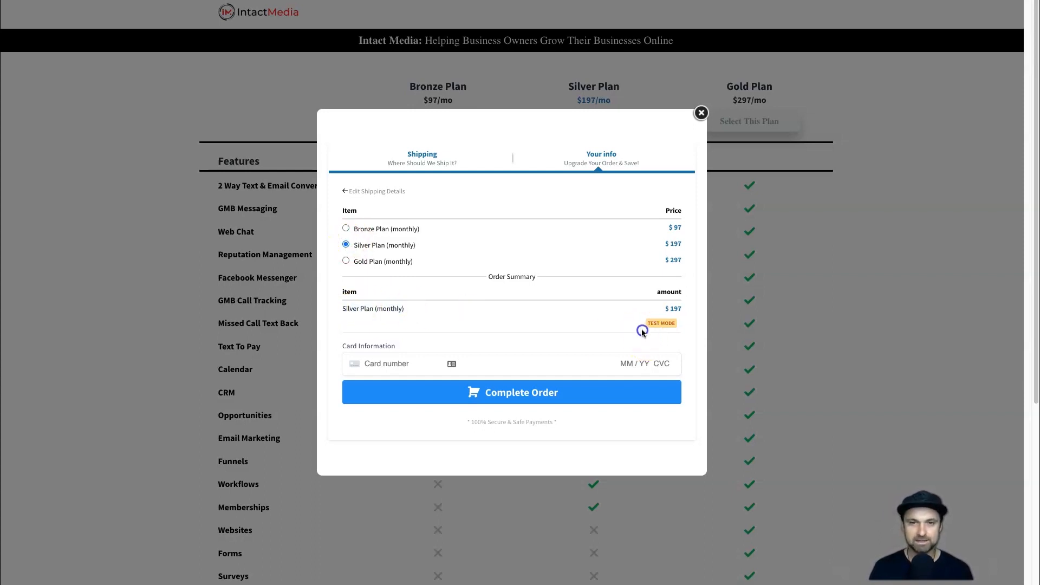
pyautogui.click(661, 308)
pyautogui.moveTo(628, 310); pyautogui.dragTo(655, 305)
# Enter the test card number, expiry date and security code, and complete the Silver Plan order.
pyautogui.click(368, 361)
pyautogui.write('4242424242424242')
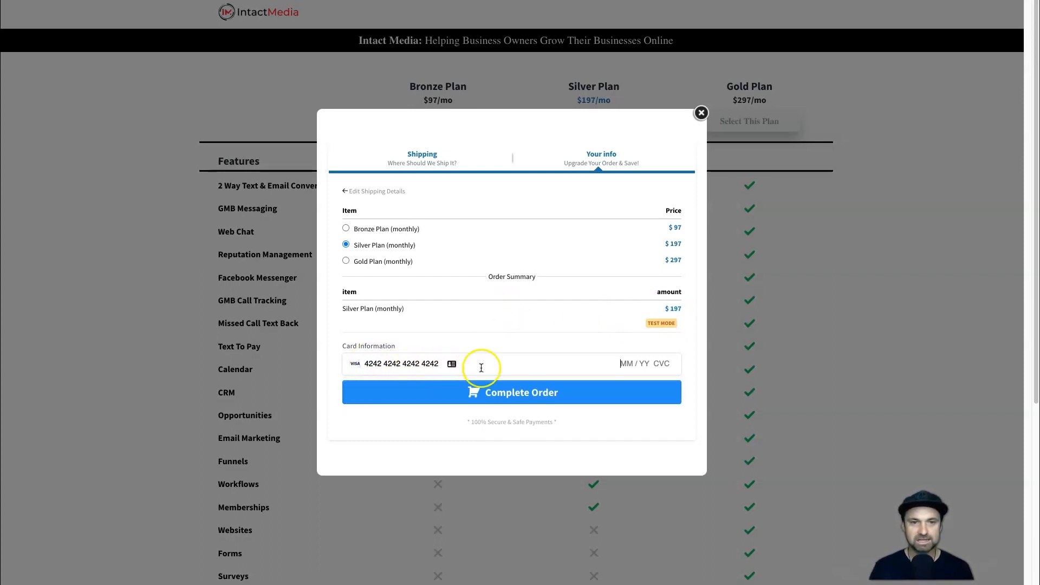
pyautogui.click(626, 362)
pyautogui.write('1234566')
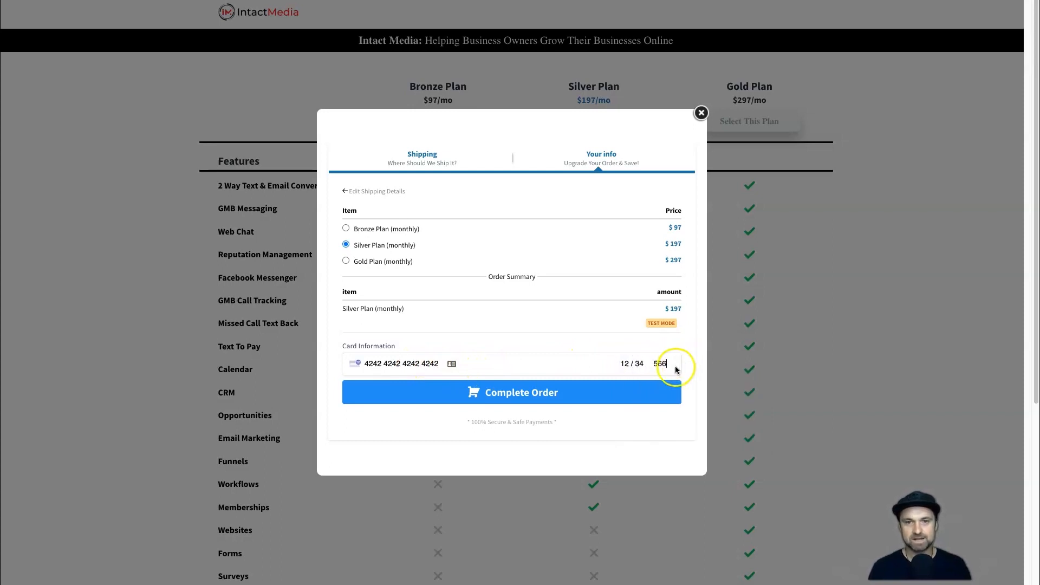
pyautogui.click(652, 391)
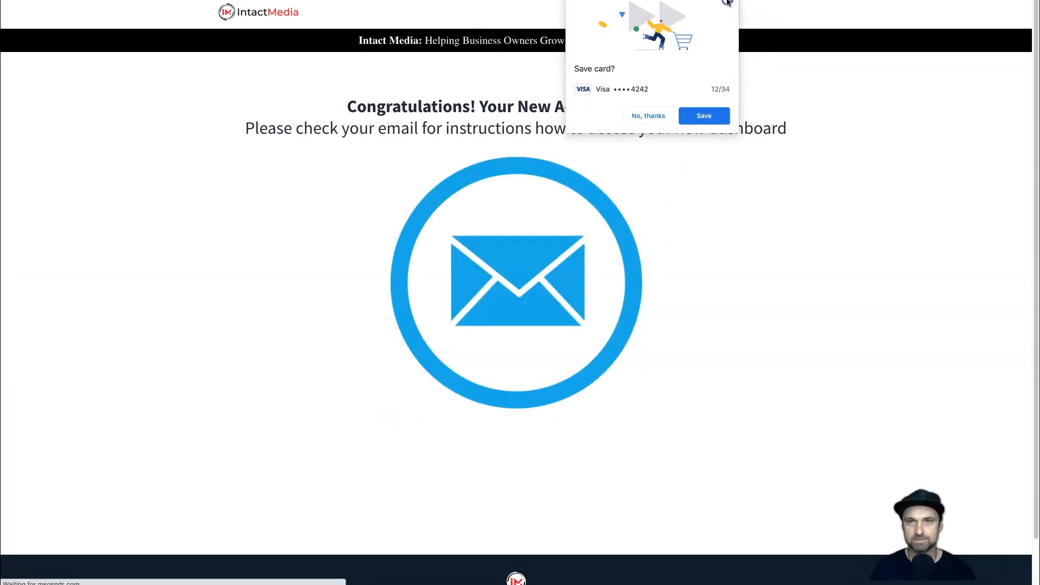
pyautogui.click(728, 3)
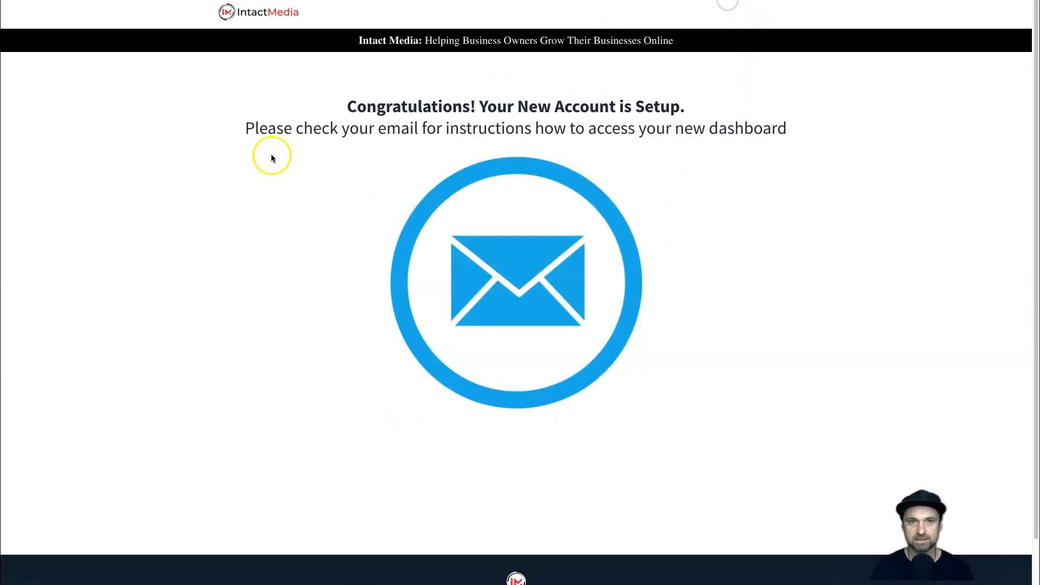
# Read the account setup confirmation and the dashboard access instructions on the success page.
pyautogui.moveTo(322, 102); pyautogui.dragTo(699, 99)
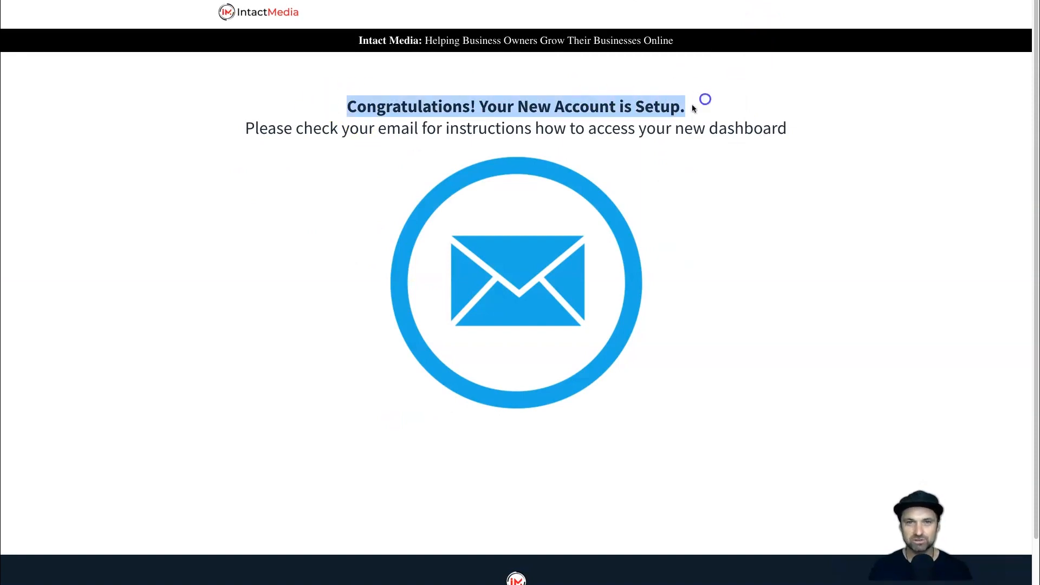
pyautogui.click(272, 110)
pyautogui.moveTo(236, 129); pyautogui.dragTo(786, 123)
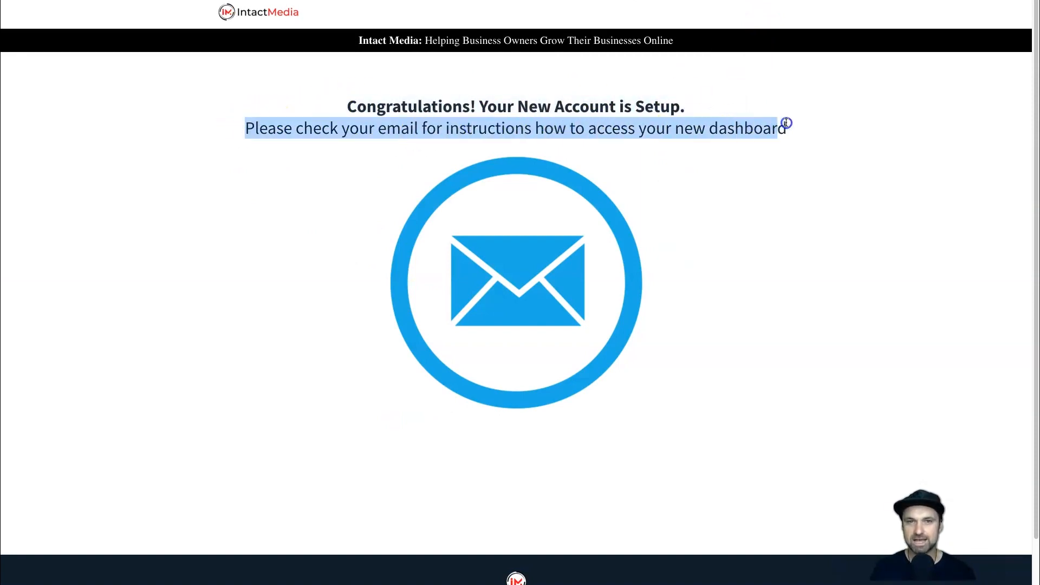
pyautogui.click(810, 149)
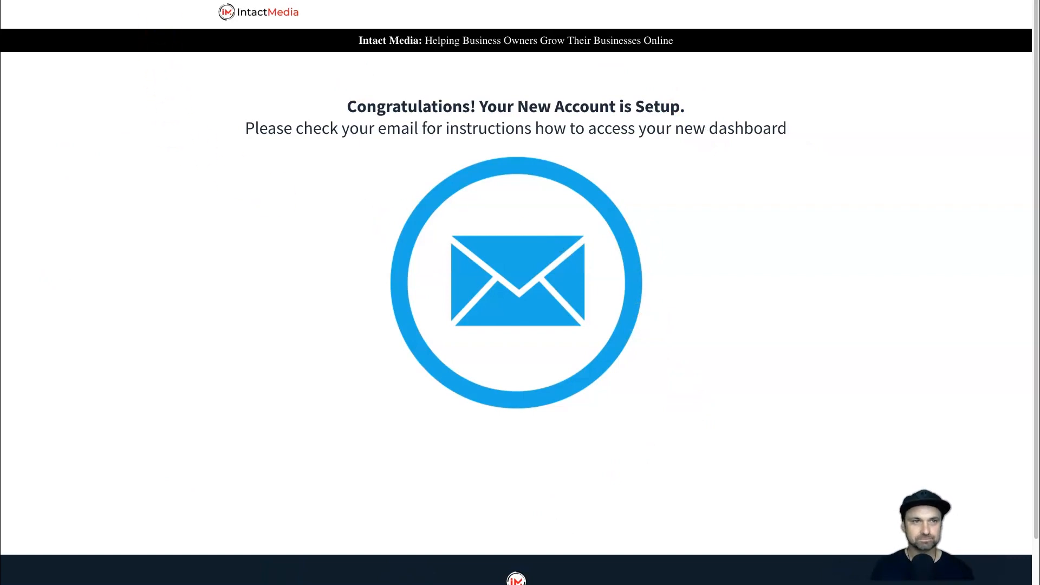
# Return to the Intact Media Packages funnel and examine the Pricing Plans step and its page URL.
pyautogui.click(142, 1)
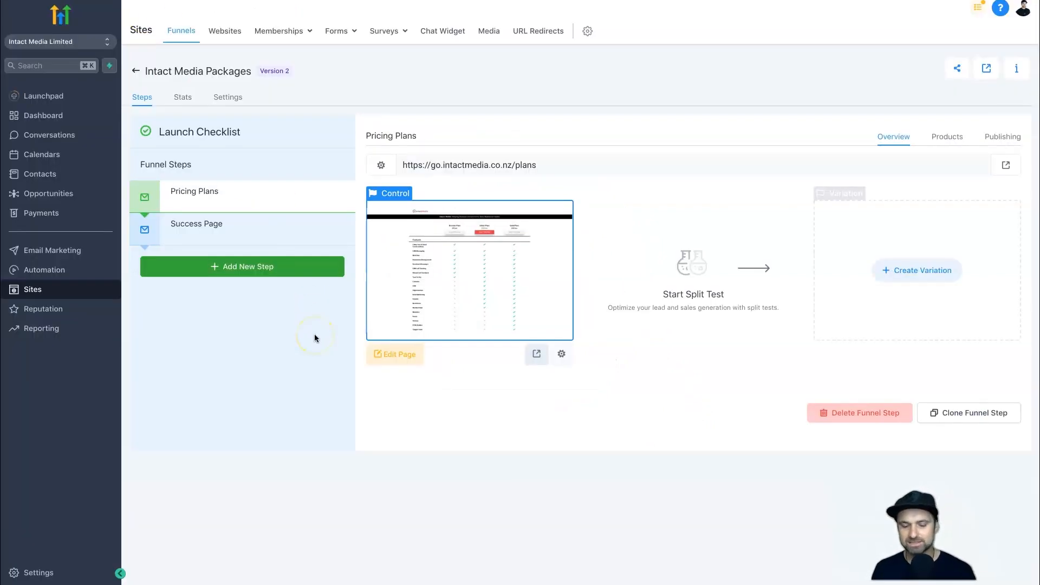
pyautogui.moveTo(252, 202)
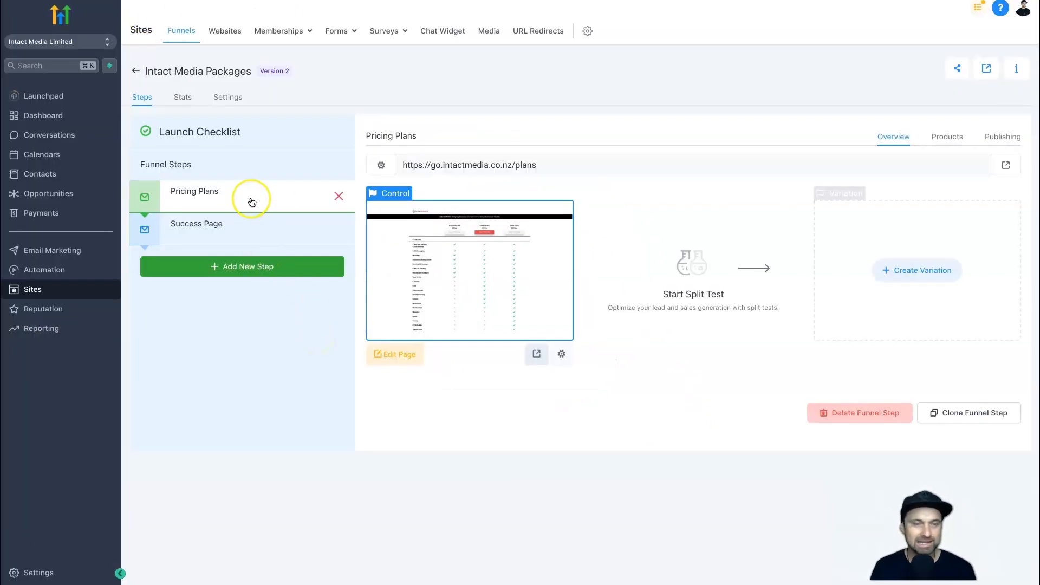
pyautogui.click(245, 201)
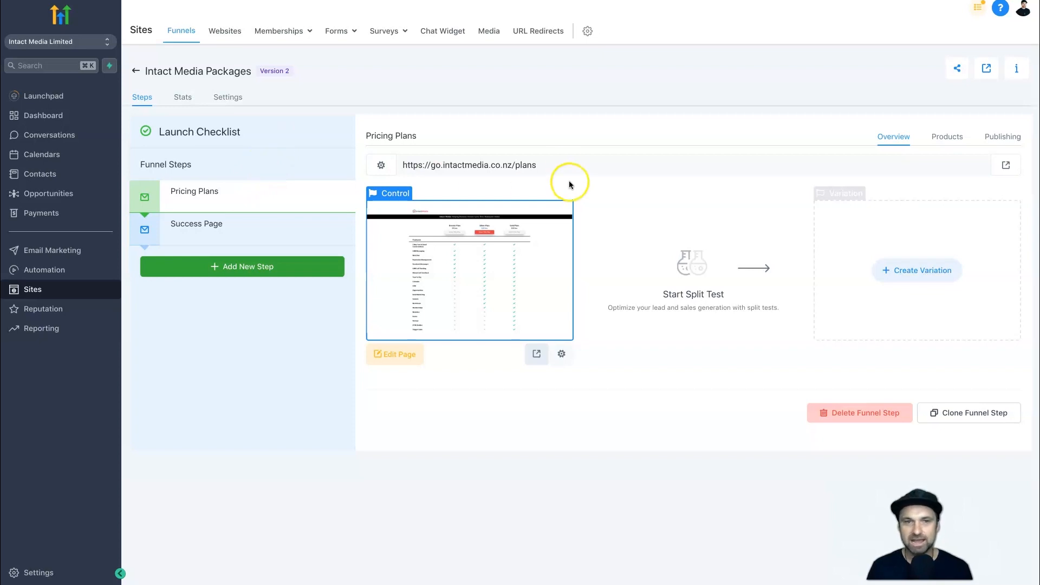
pyautogui.click(494, 160)
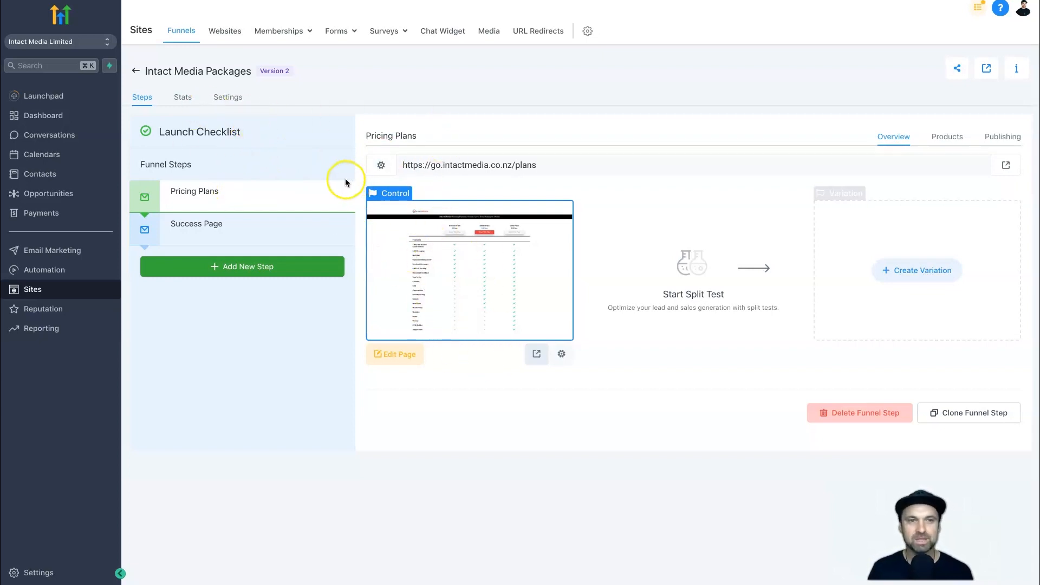
# Review the Success Page and Pricing Plans steps of the funnel, and return to the funnels list.
pyautogui.click(240, 232)
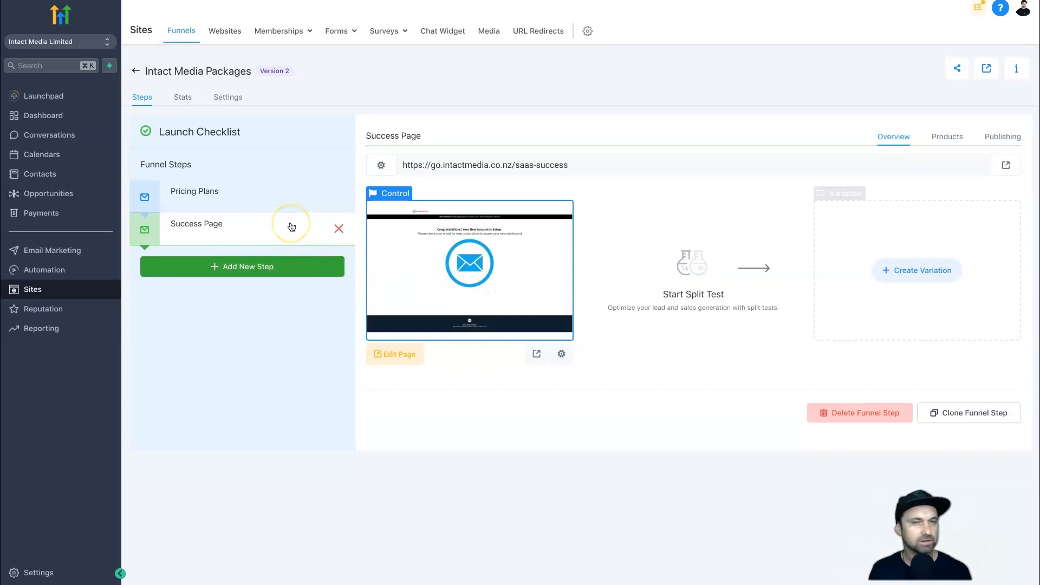
pyautogui.click(228, 192)
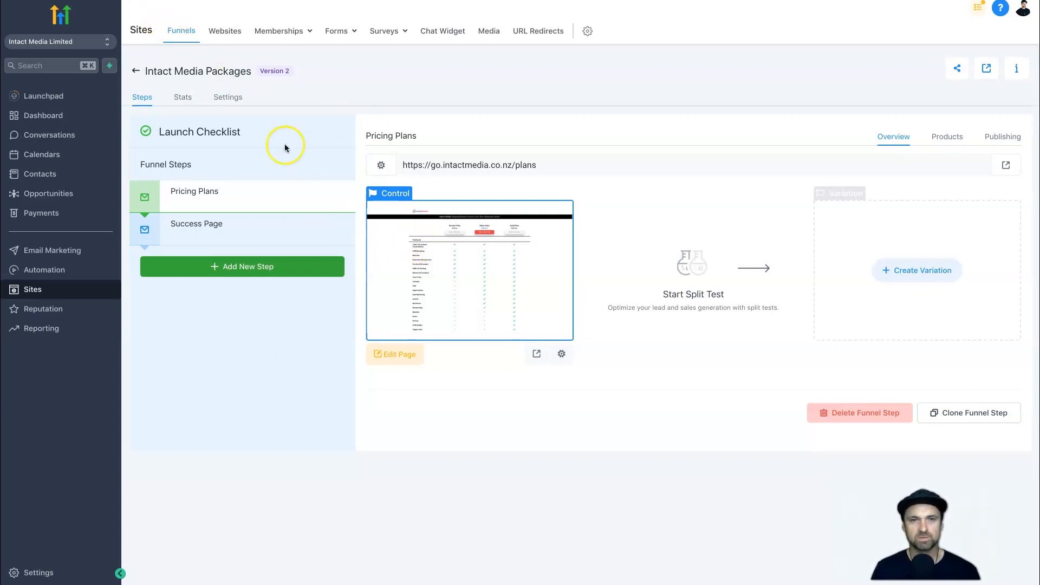
pyautogui.click(185, 41)
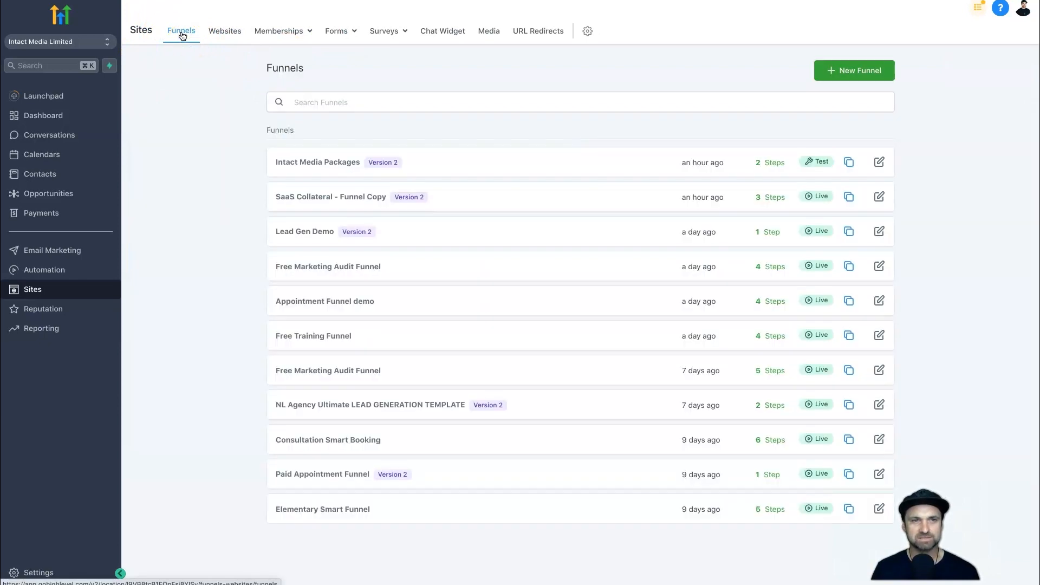
# Start a new funnel from the template library and open the Services template category.
pyautogui.click(844, 71)
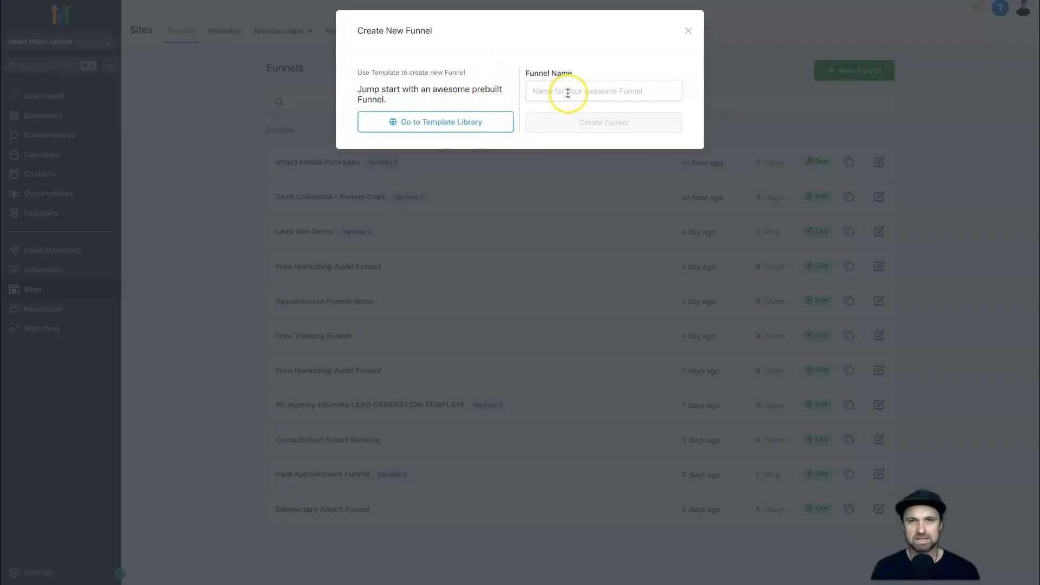
pyautogui.click(560, 90)
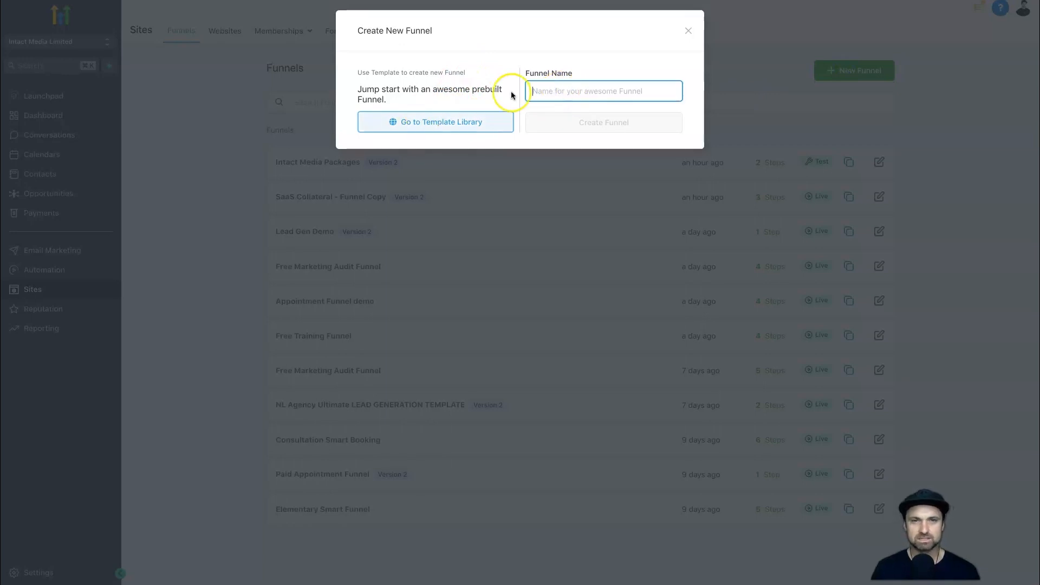
pyautogui.click(431, 123)
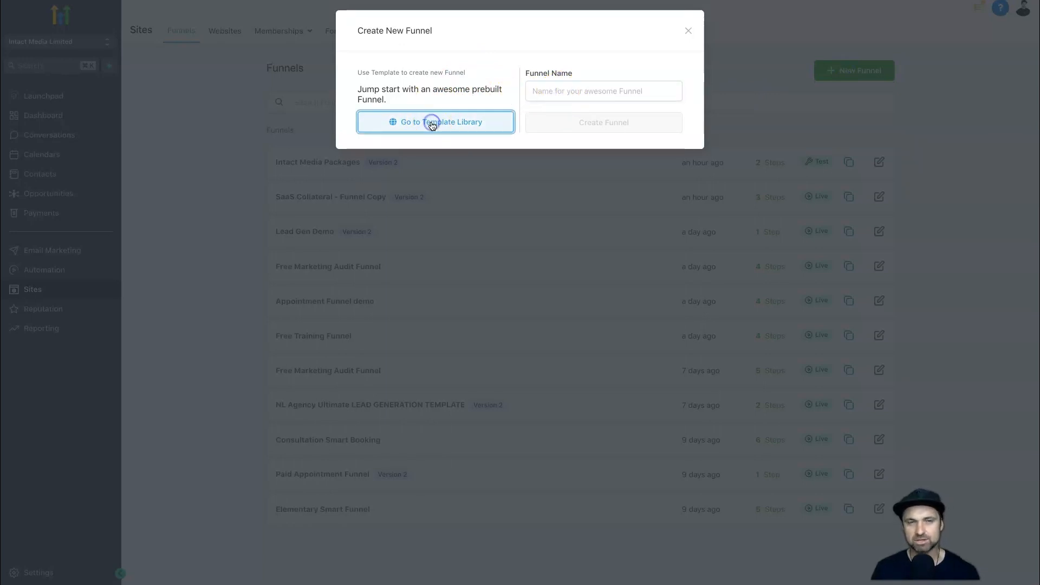
pyautogui.scroll(-9, 638, 265)
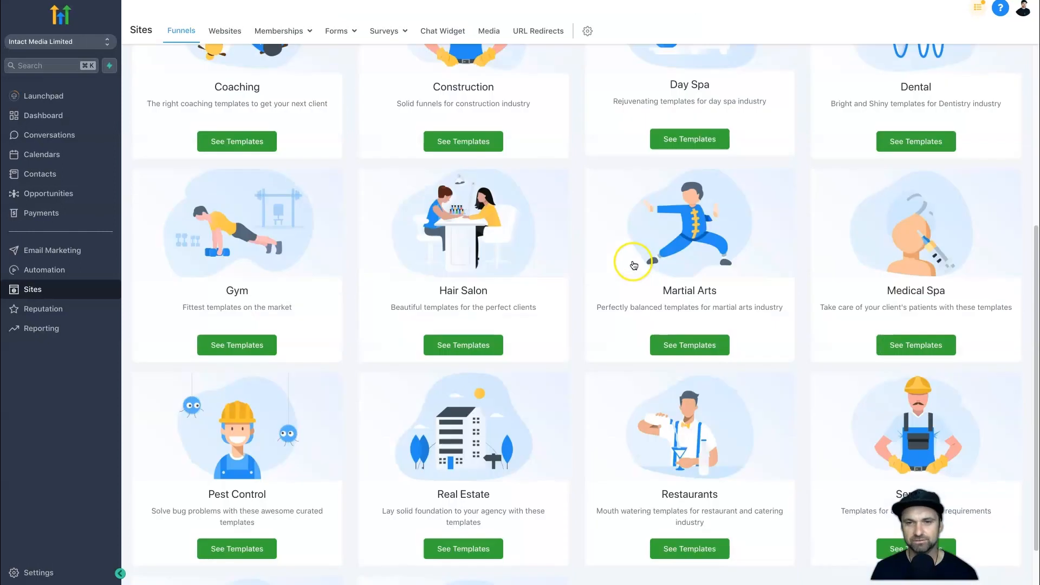
pyautogui.scroll(3, 392, 240)
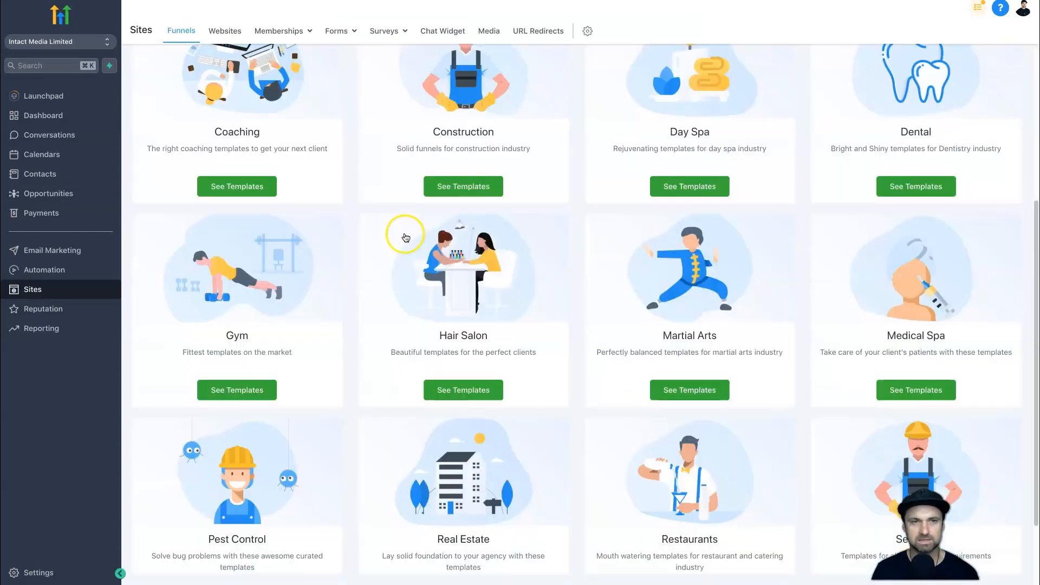
pyautogui.scroll(-3, 406, 297)
pyautogui.click(895, 394)
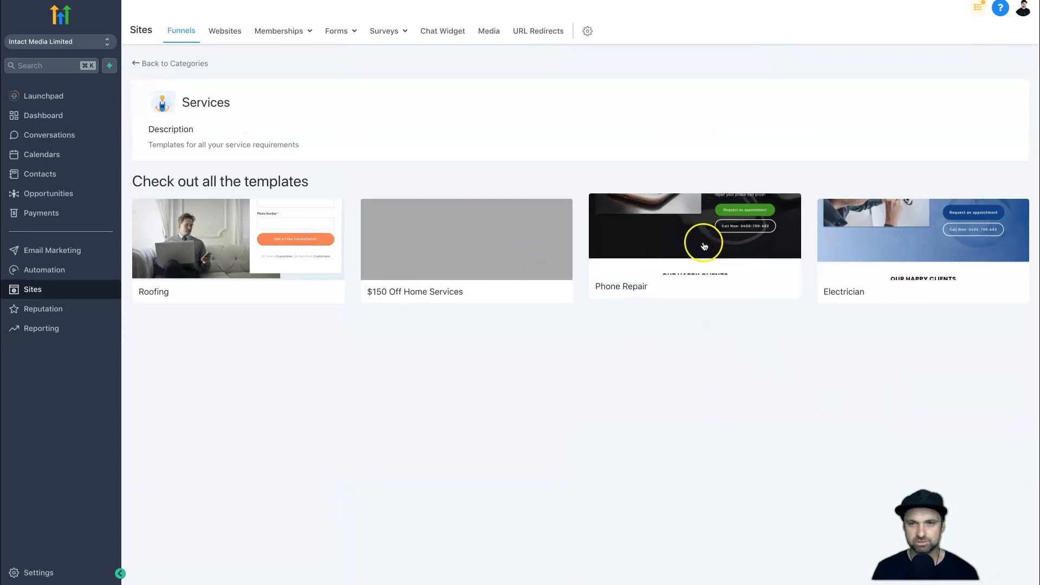
# Review the Phone Repair template, agree to the free template notice, and create a funnel from it.
pyautogui.click(705, 246)
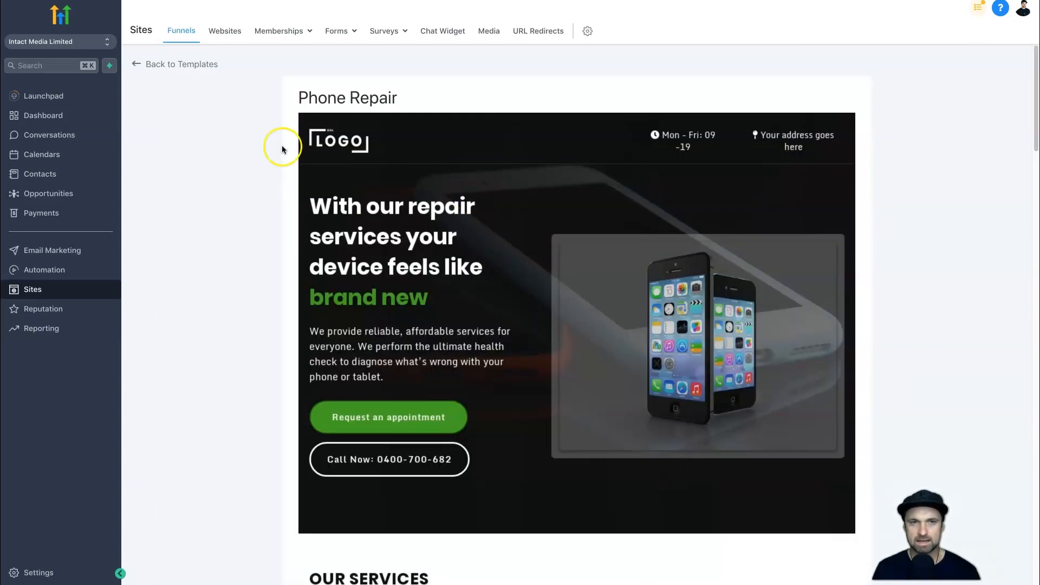
pyautogui.scroll(-10, 472, 299)
pyautogui.scroll(12, 461, 290)
pyautogui.scroll(-20, 424, 270)
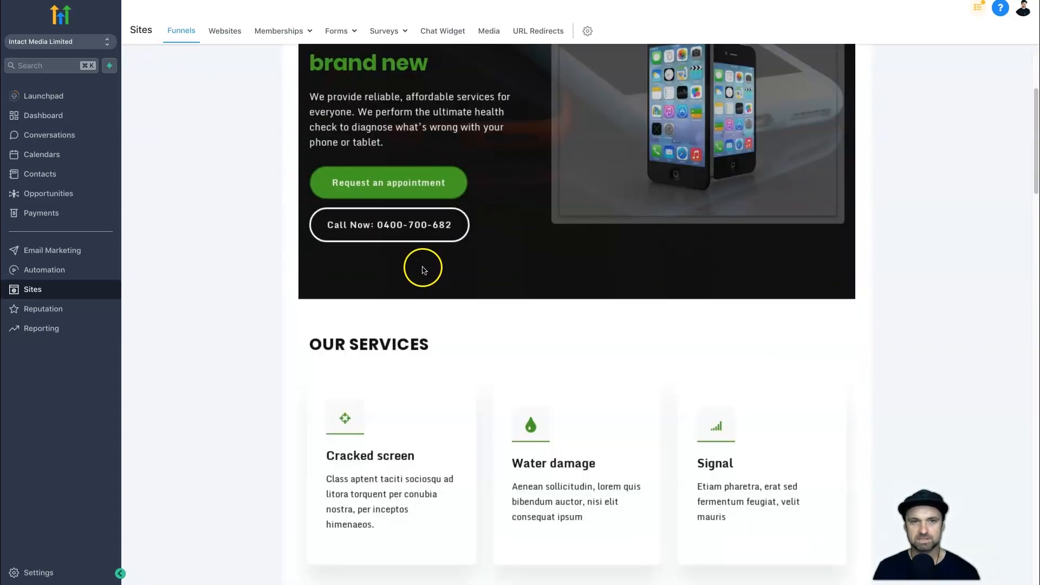
pyautogui.scroll(-7, 410, 362)
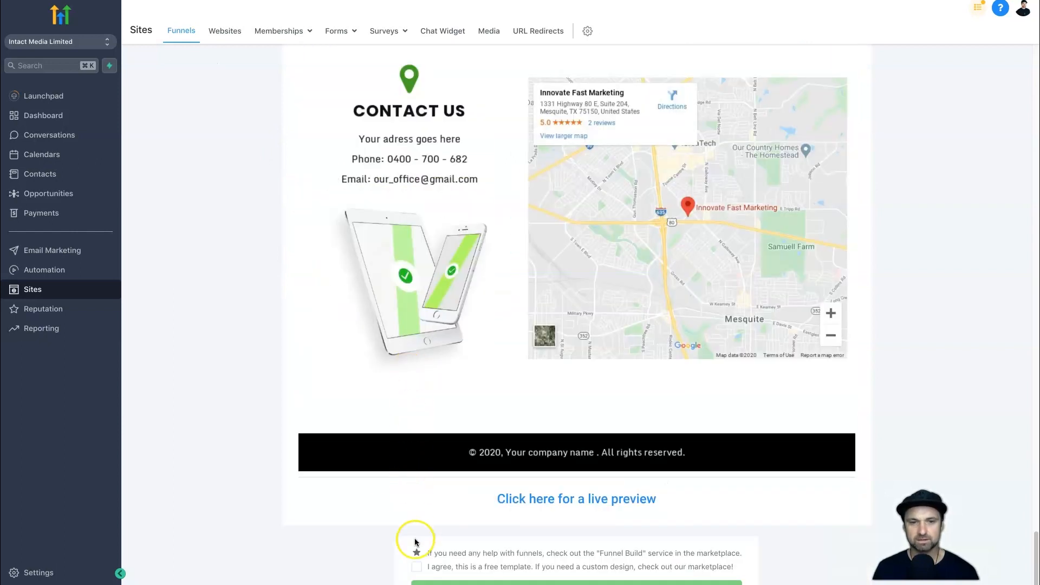
pyautogui.click(415, 567)
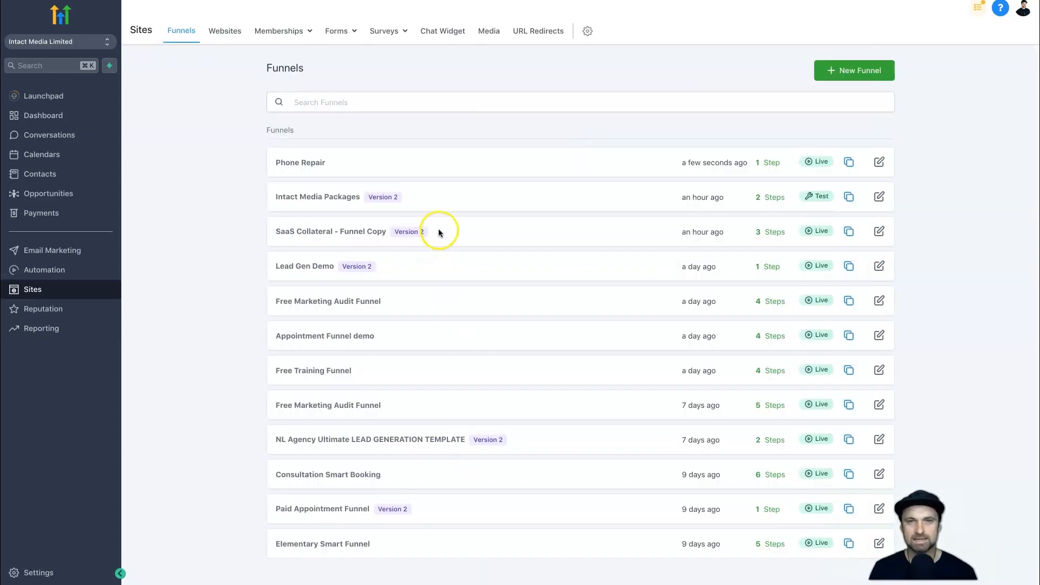
# In the Phone Repair funnel's settings, rename it Intact Media Pricing Plan and set its path to /pricing-plan.
pyautogui.click(293, 164)
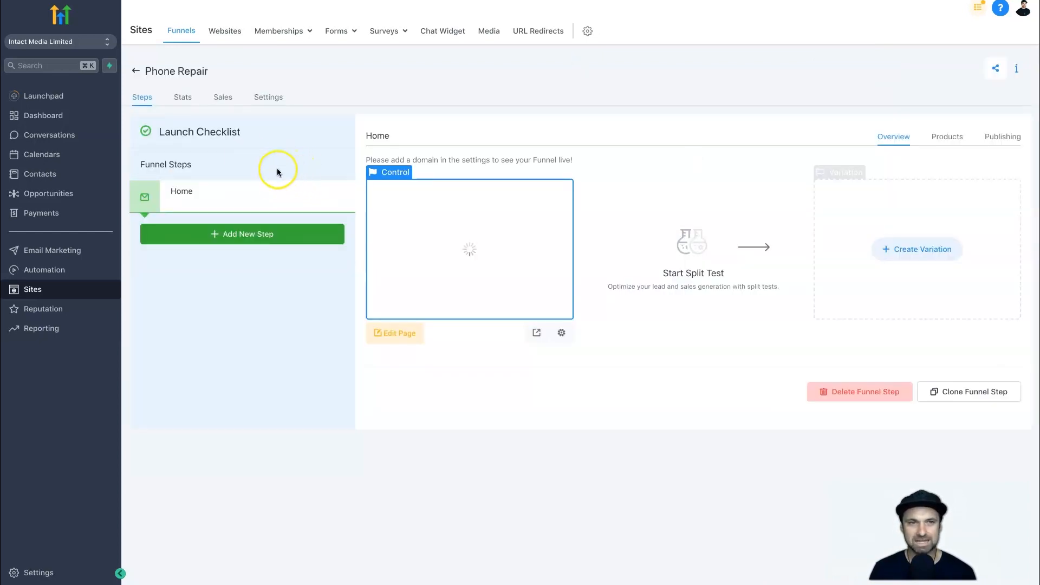
pyautogui.click(271, 100)
pyautogui.tripleClick(208, 158)
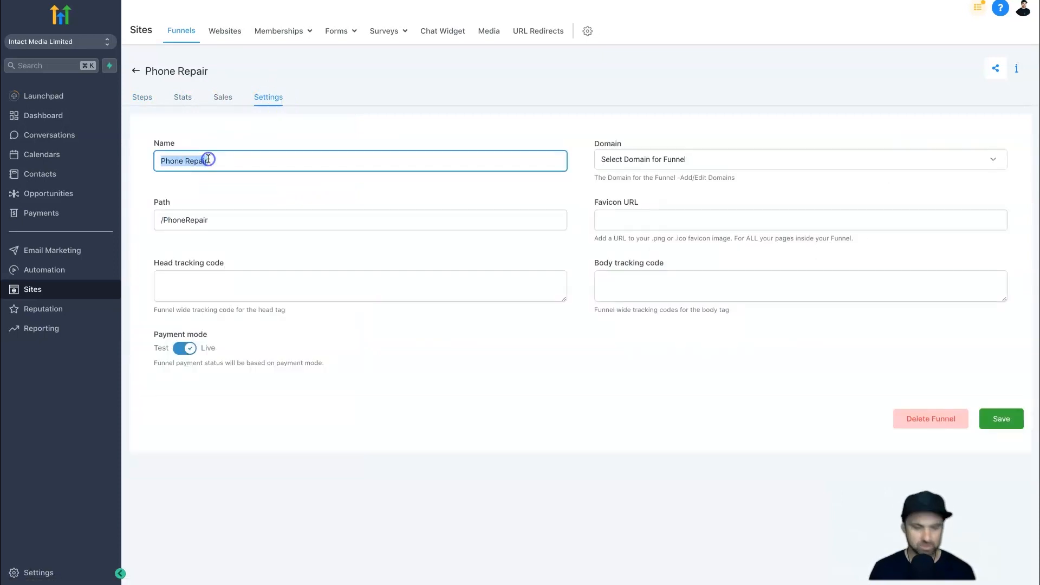
pyautogui.press('BackSpace')
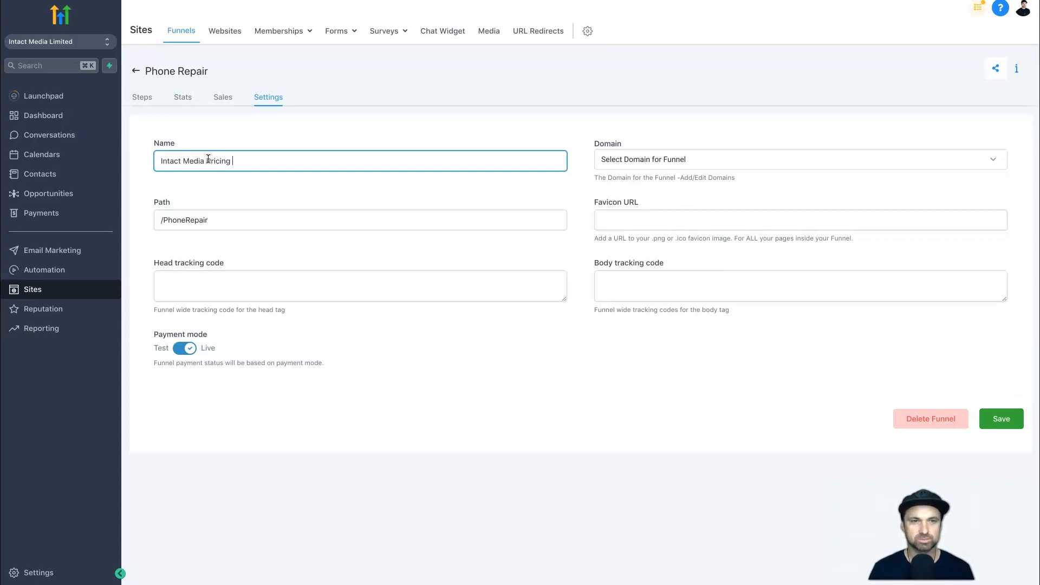
pyautogui.moveTo(162, 220); pyautogui.dragTo(228, 223)
pyautogui.write('pricing-plan')
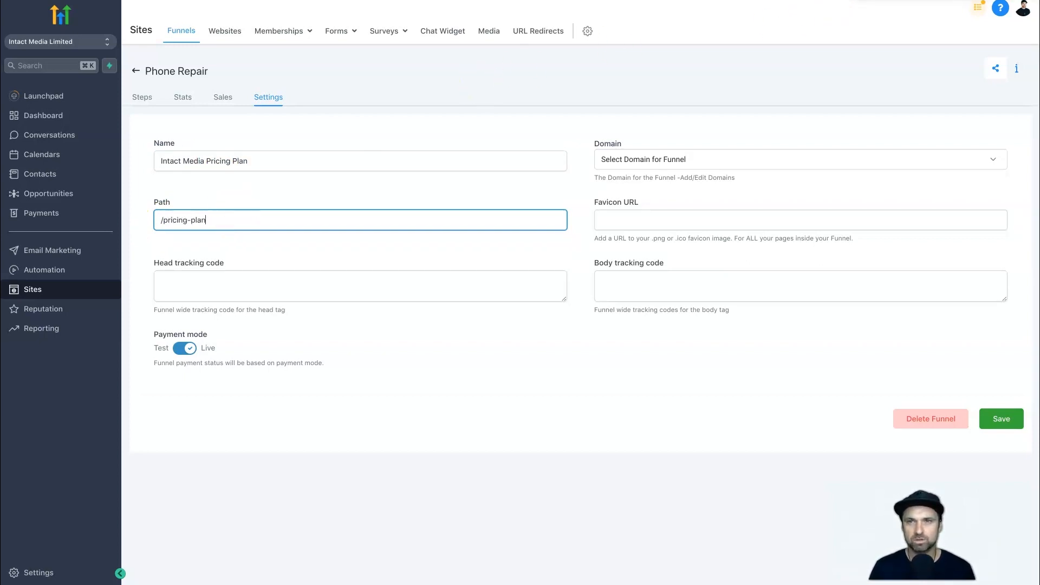
pyautogui.click(594, 125)
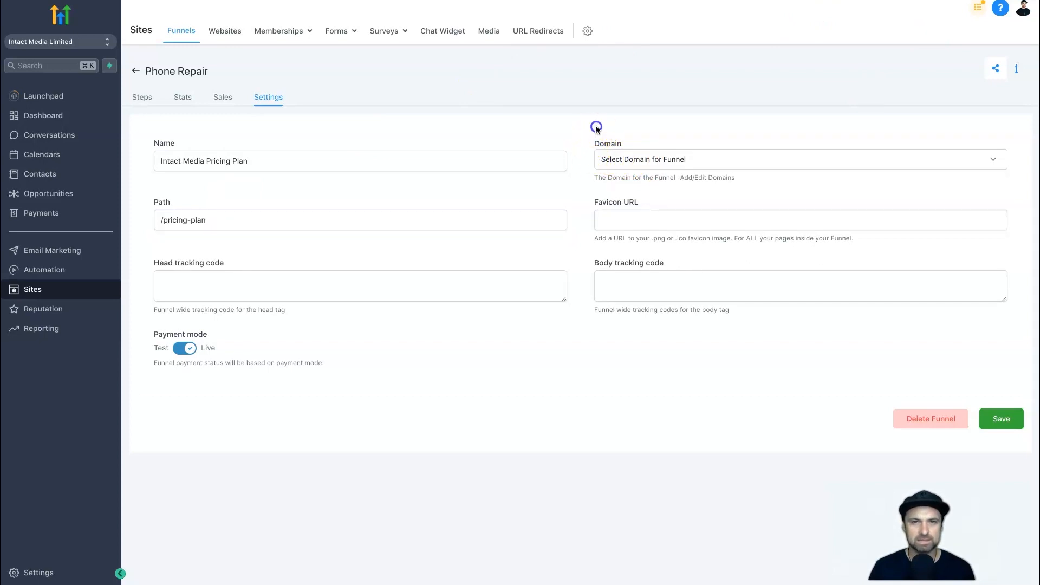
# Assign the domain go.intactmedia.co.nz to the funnel, save the settings, and return to its steps.
pyautogui.click(714, 157)
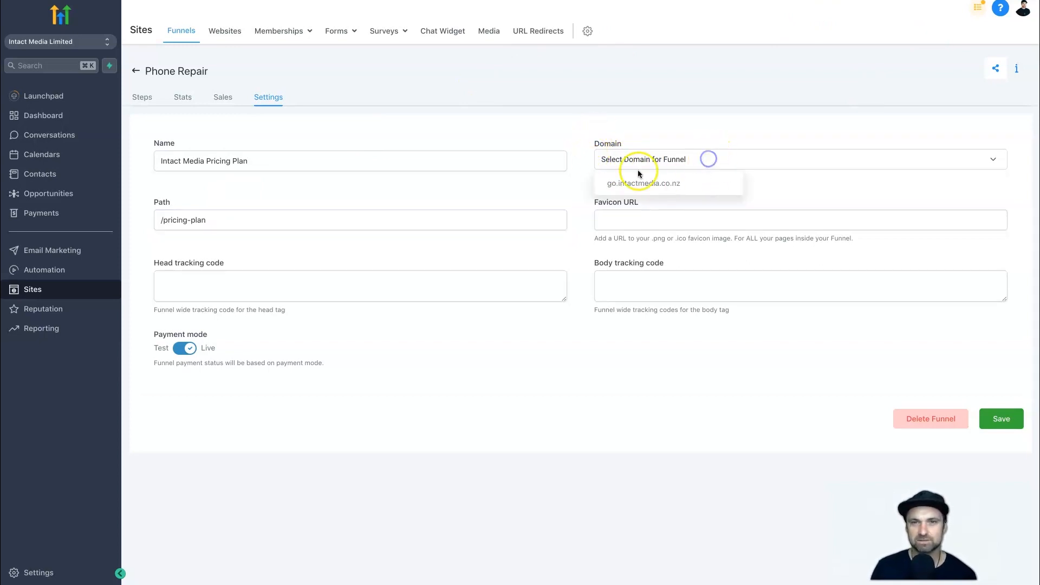
pyautogui.click(627, 182)
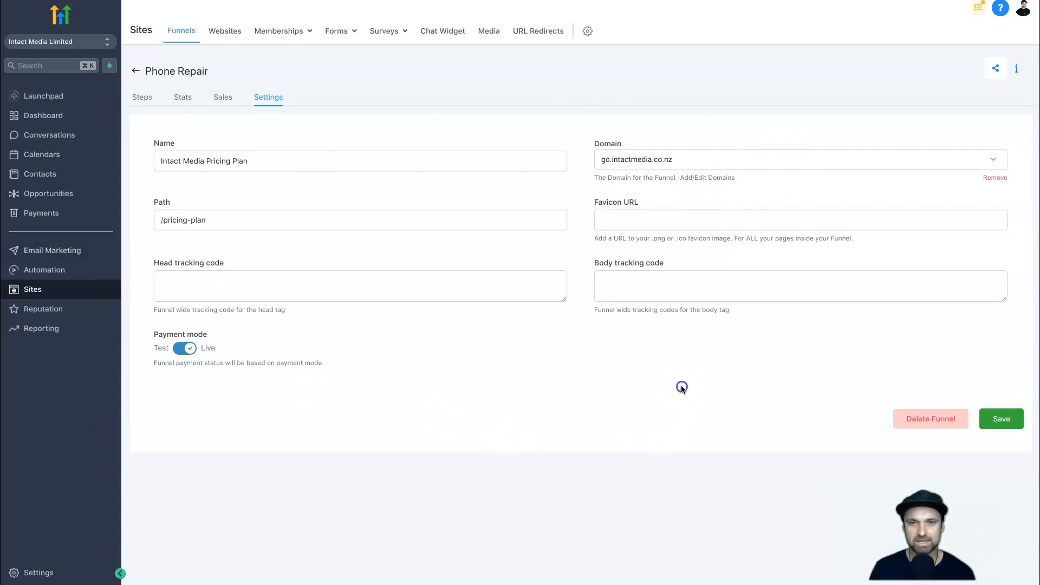
pyautogui.click(996, 418)
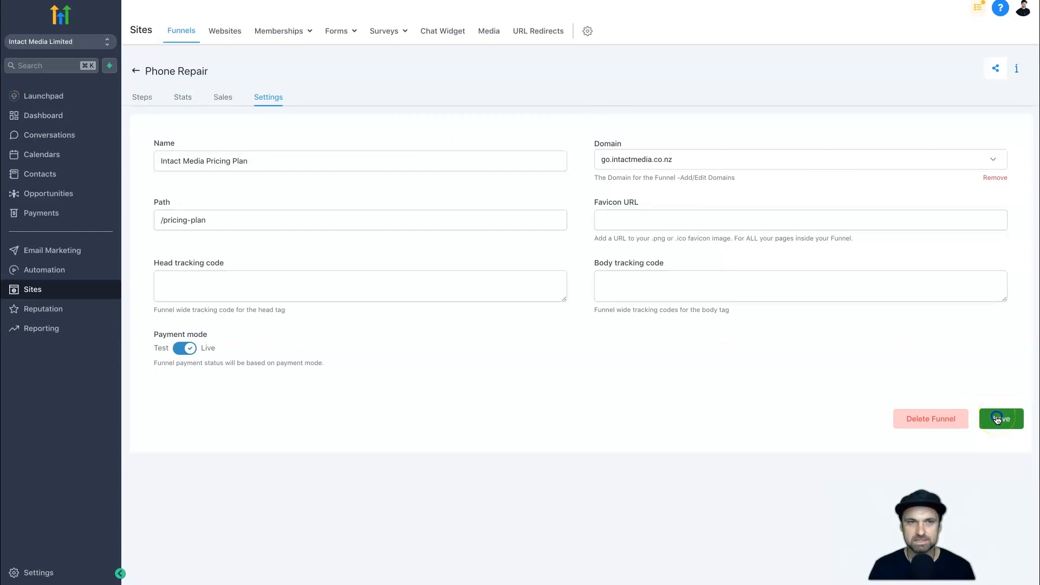
pyautogui.click(140, 102)
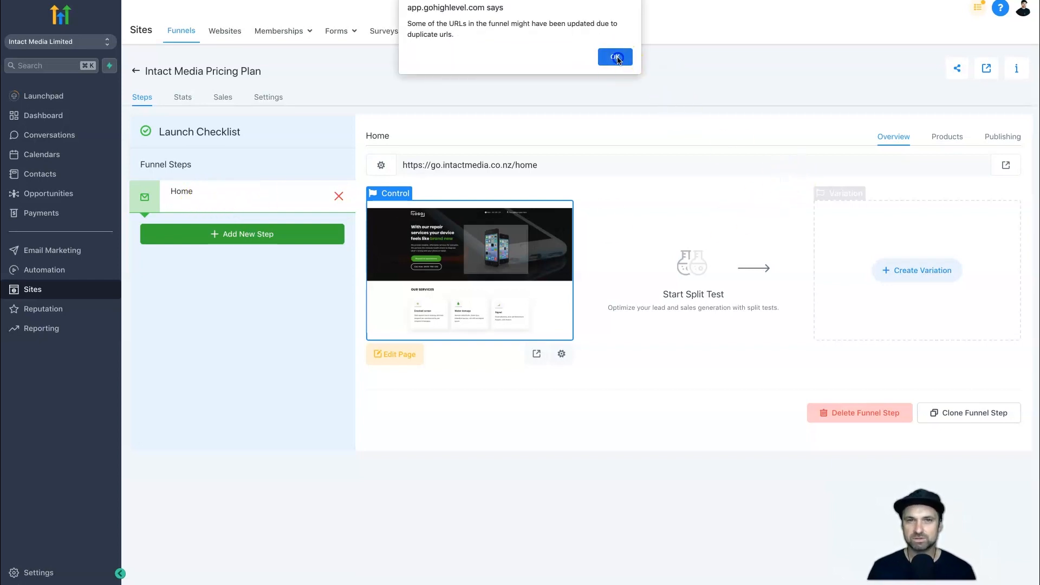
pyautogui.click(616, 57)
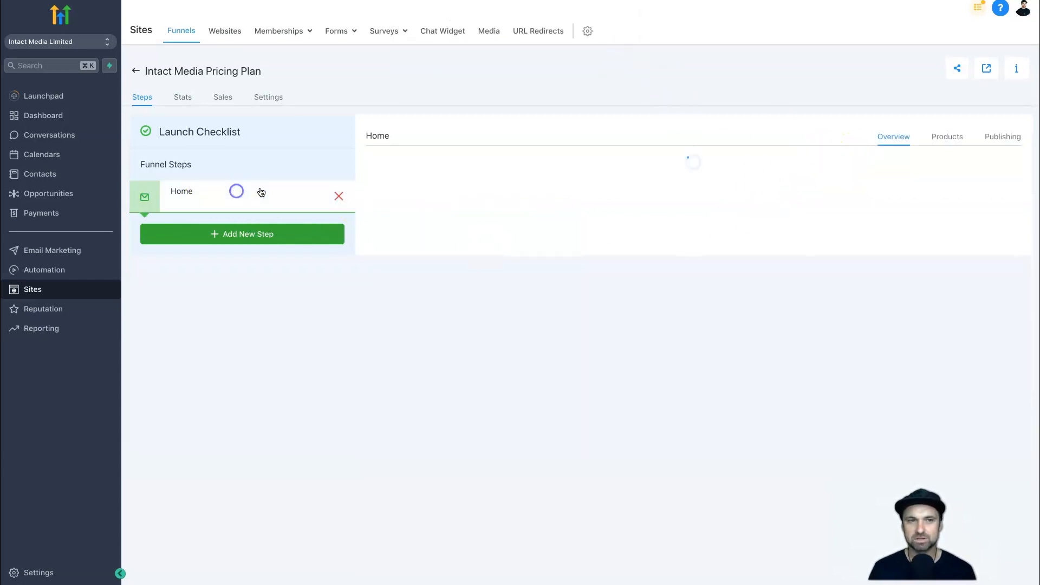
# Rename the Home step as Pricing Plan, set its path to /im-pricing, and update the step.
pyautogui.click(1009, 137)
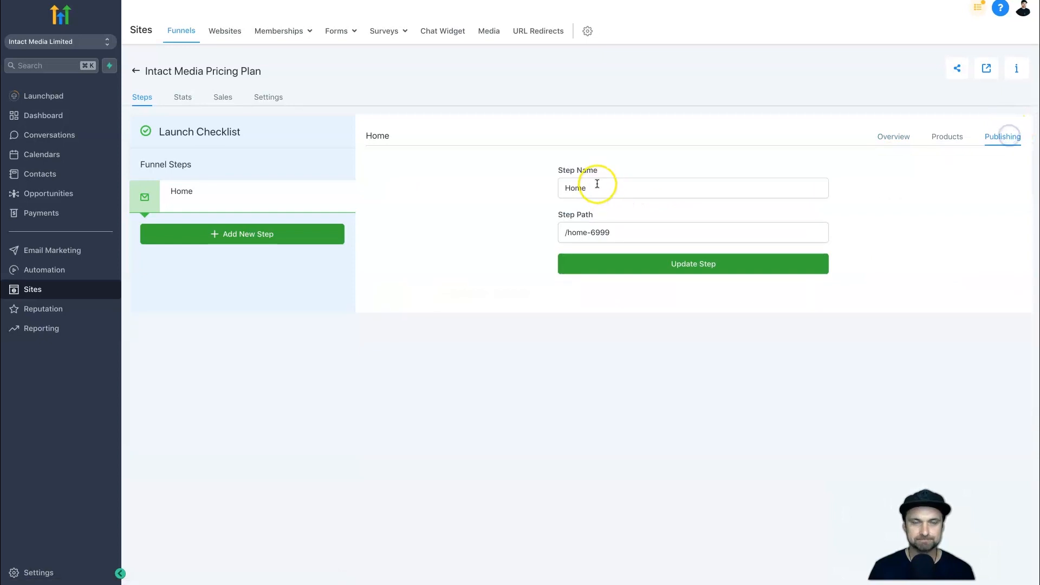
pyautogui.doubleClick(590, 189)
pyautogui.write('Pricing Plan')
pyautogui.press('Tab')
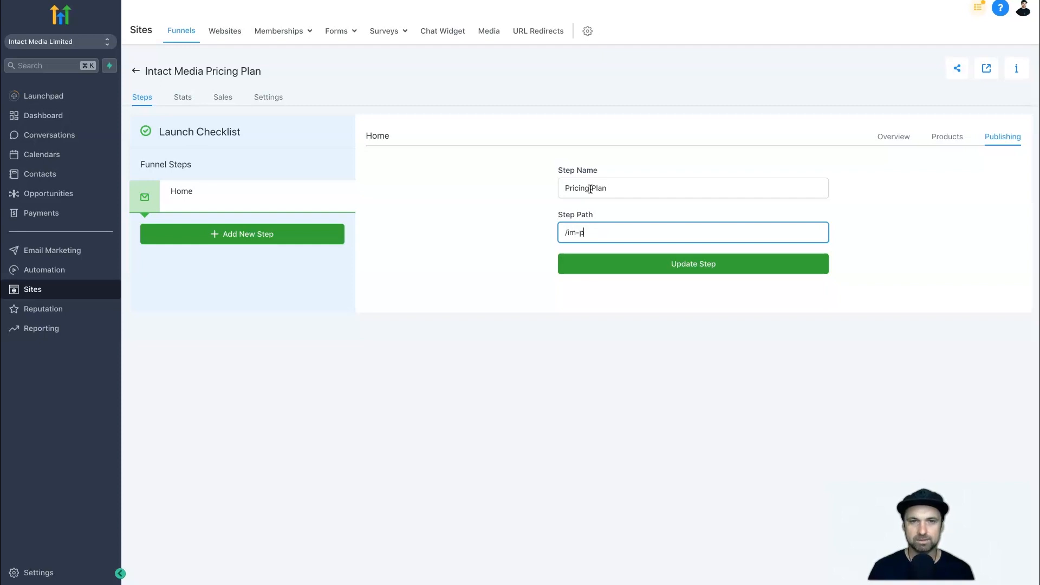
pyautogui.write('/im-pricing')
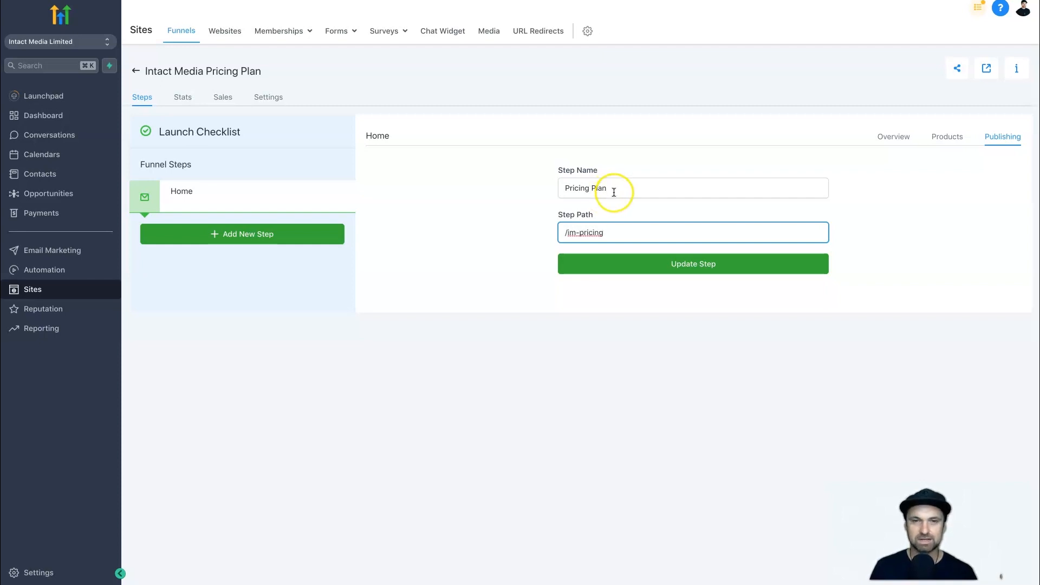
pyautogui.click(570, 233)
pyautogui.click(648, 231)
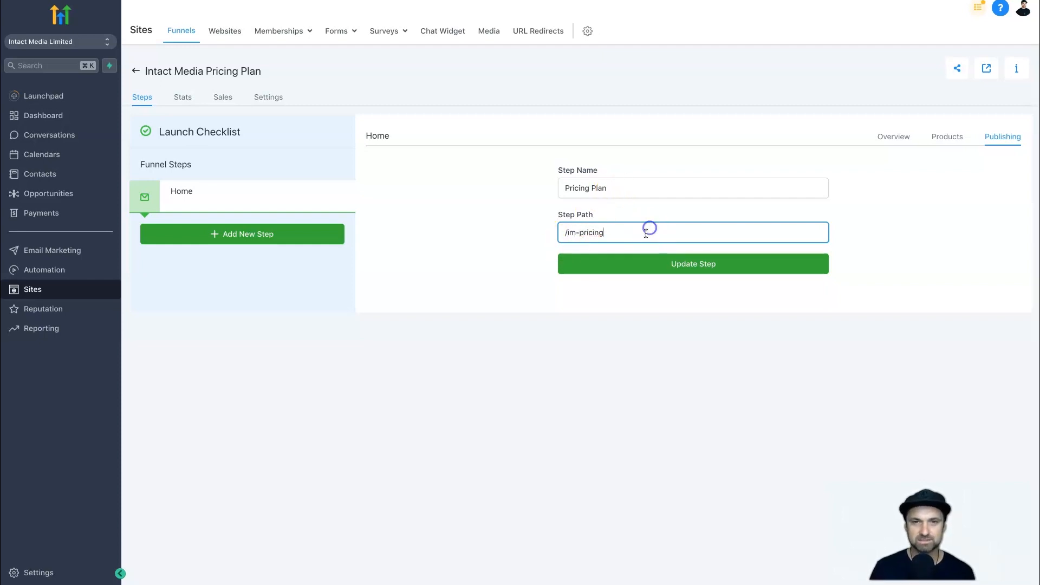
pyautogui.click(634, 261)
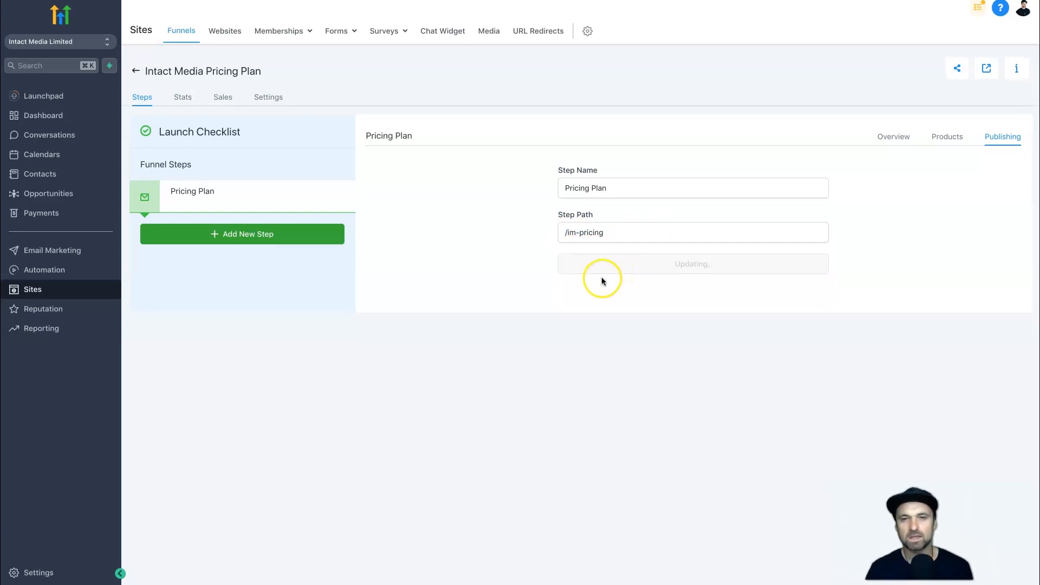
pyautogui.click(615, 57)
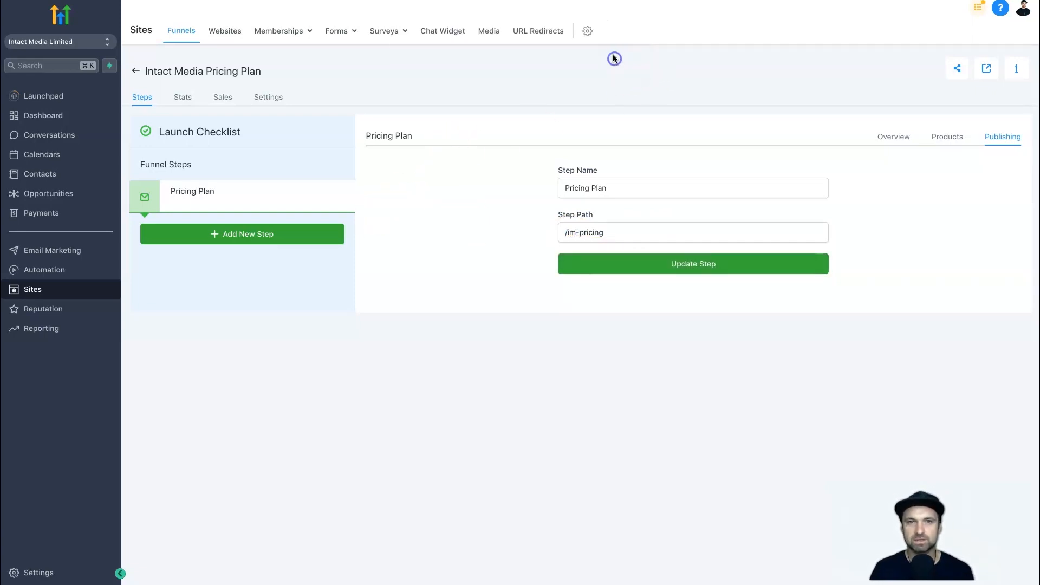
# Check the page URL in the Pricing Plan step's overview.
pyautogui.click(230, 203)
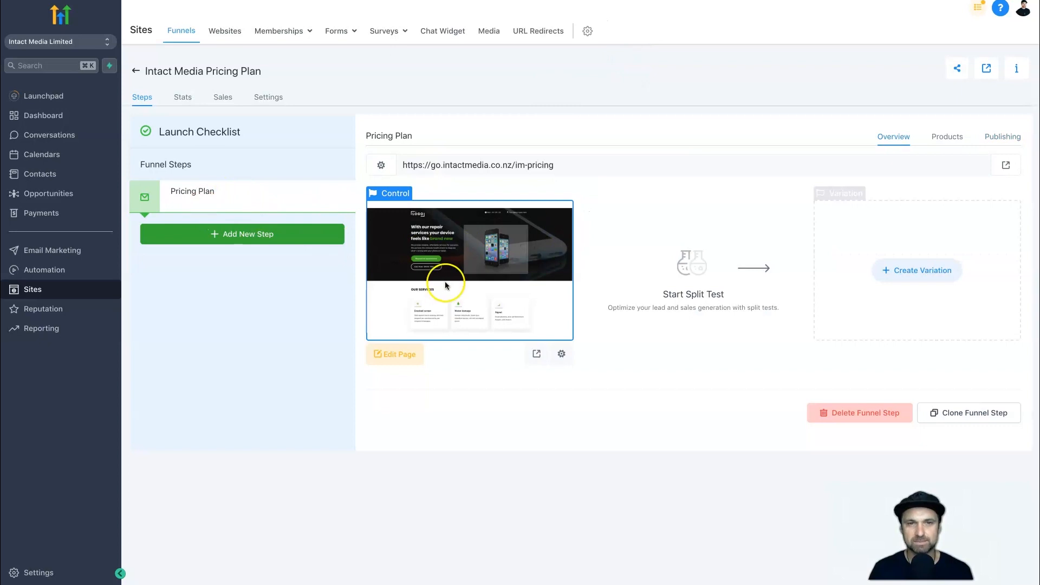
pyautogui.moveTo(558, 165); pyautogui.dragTo(398, 165)
pyautogui.click(489, 163)
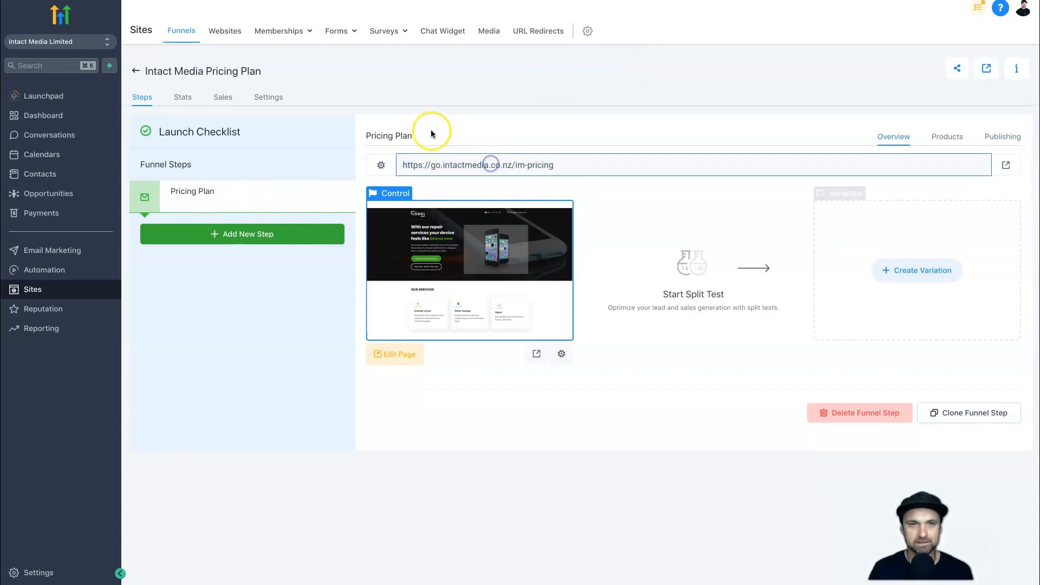
pyautogui.click(450, 367)
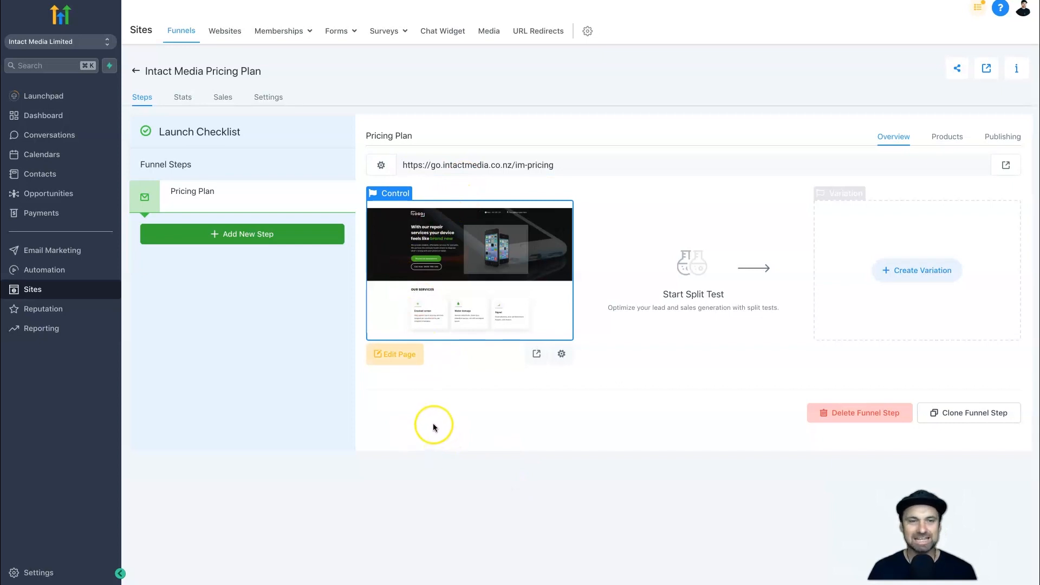
# Open the Pricing Plan page for editing and replace the header's placeholder logo with IntactMedia-LogoWhite.png from the media library.
pyautogui.click(394, 354)
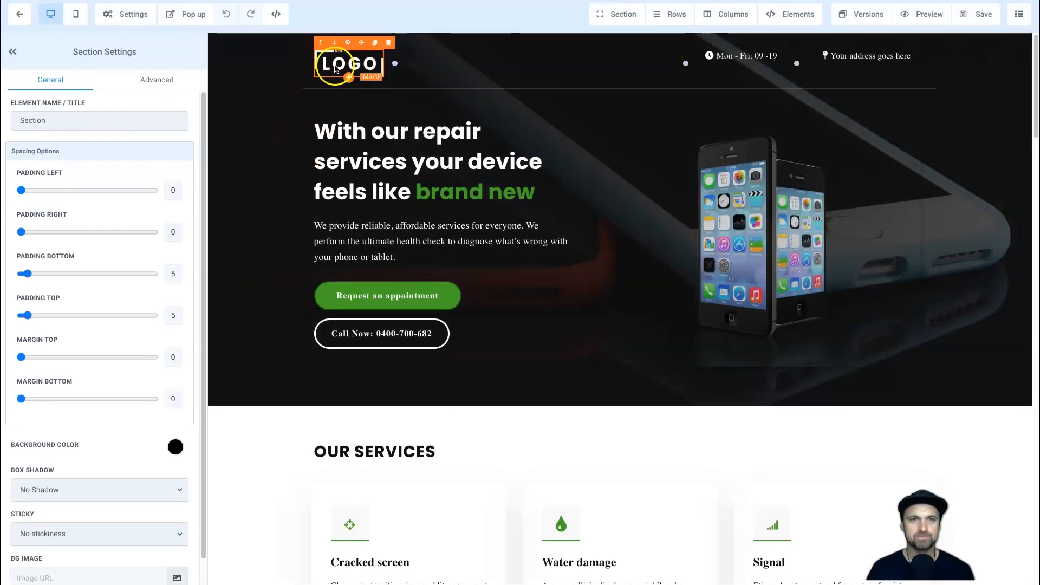
pyautogui.click(335, 67)
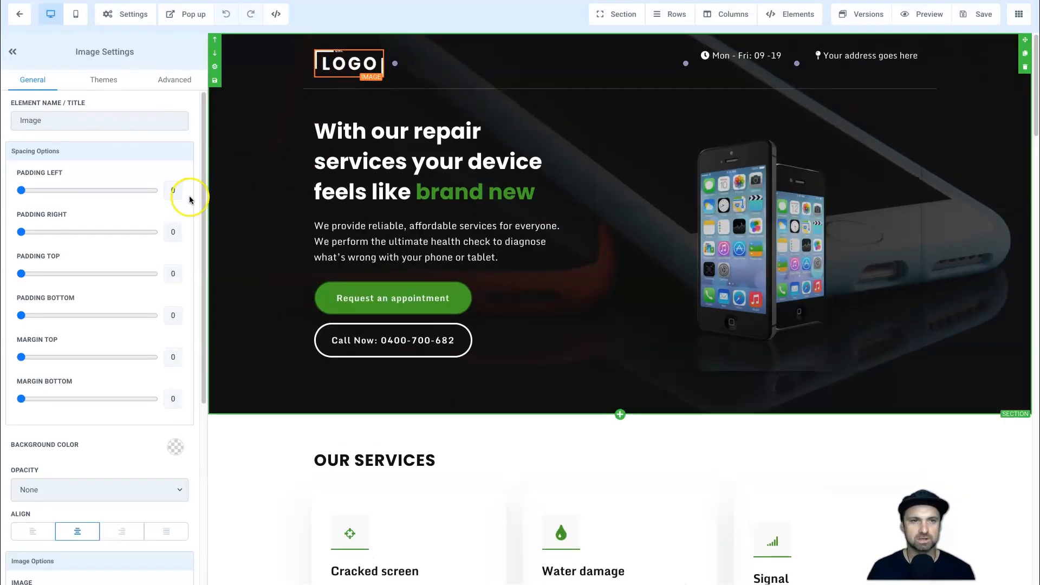
pyautogui.scroll(-2, 108, 477)
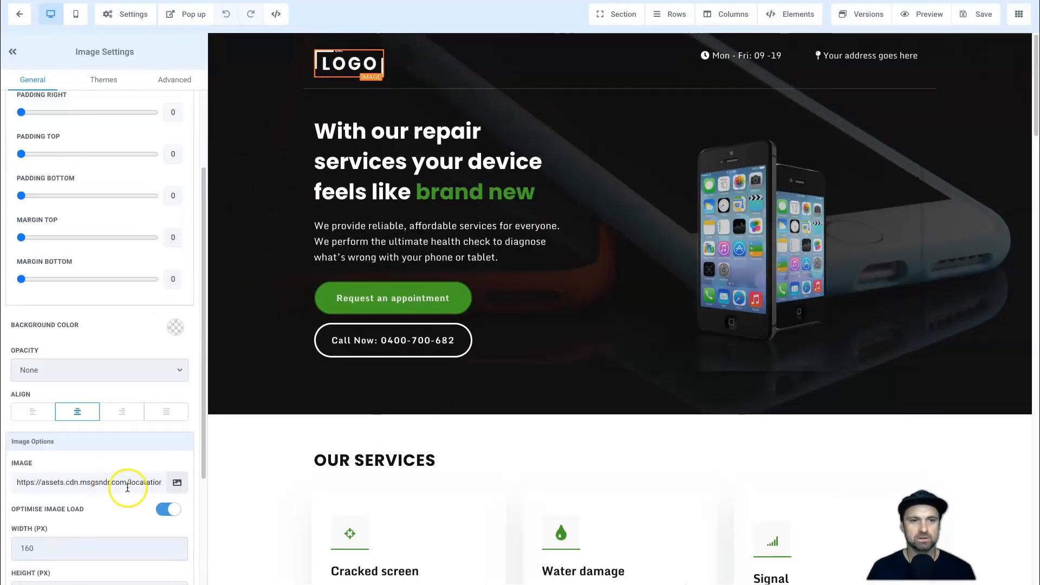
pyautogui.click(174, 487)
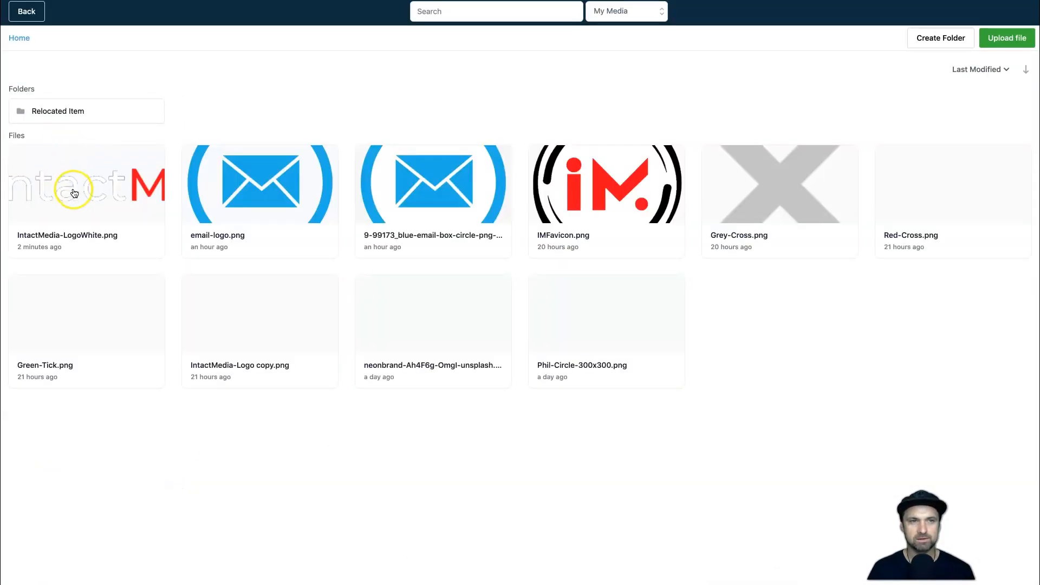
pyautogui.click(72, 190)
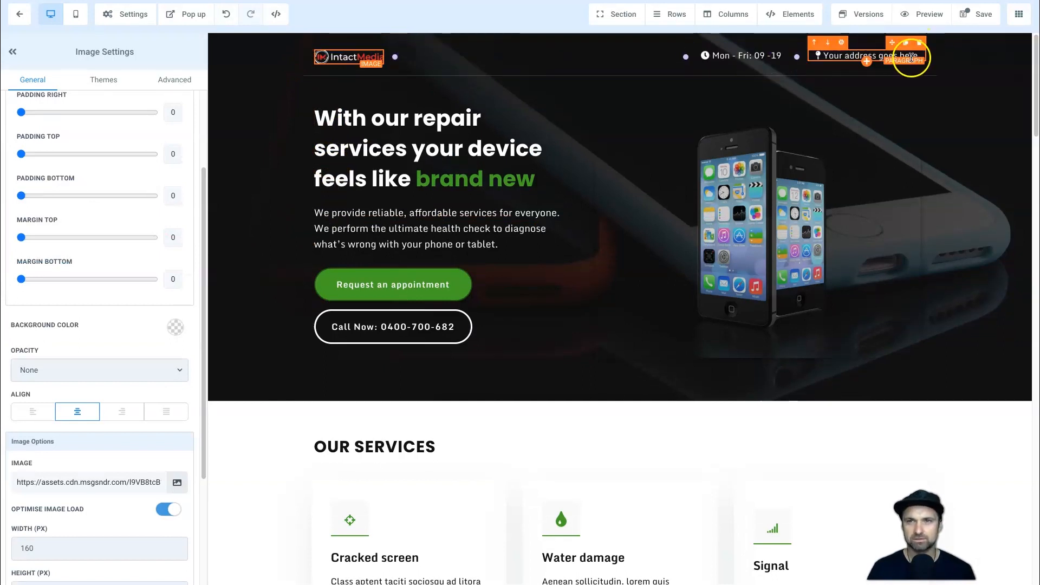
# Delete the address and opening-hours paragraphs from the header, along with their two empty columns.
pyautogui.click(920, 47)
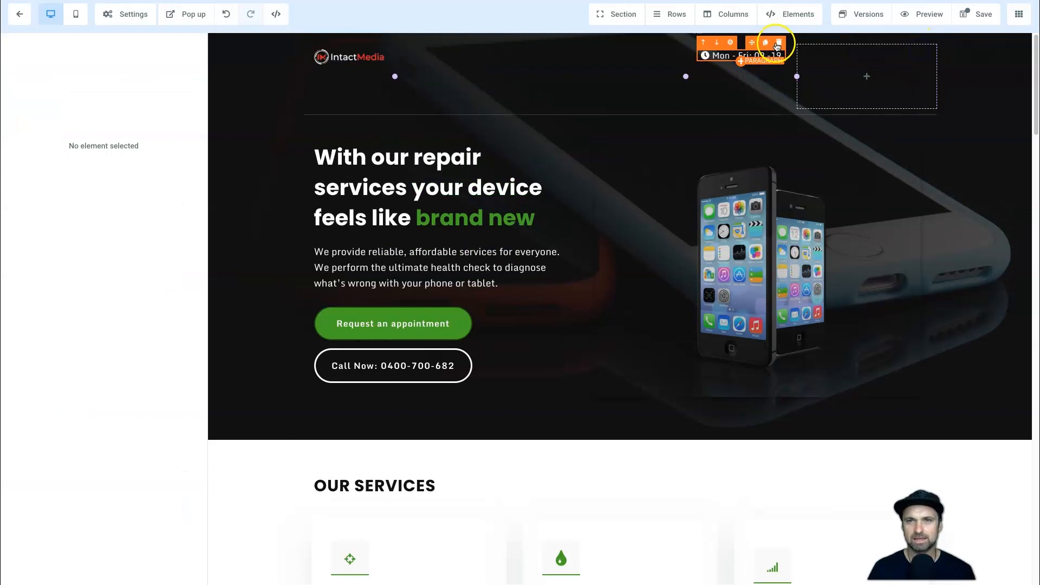
pyautogui.click(776, 44)
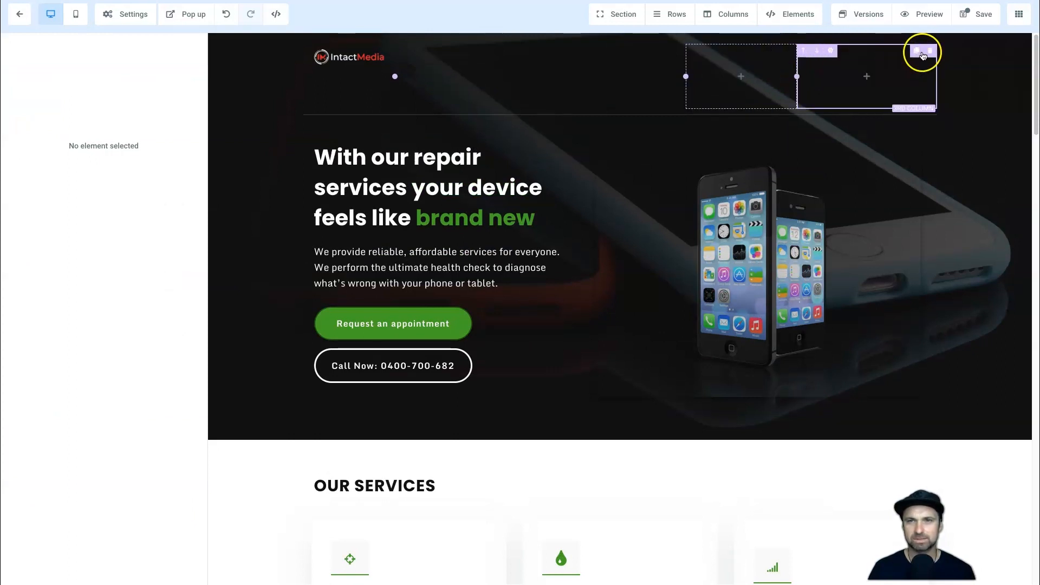
pyautogui.click(930, 51)
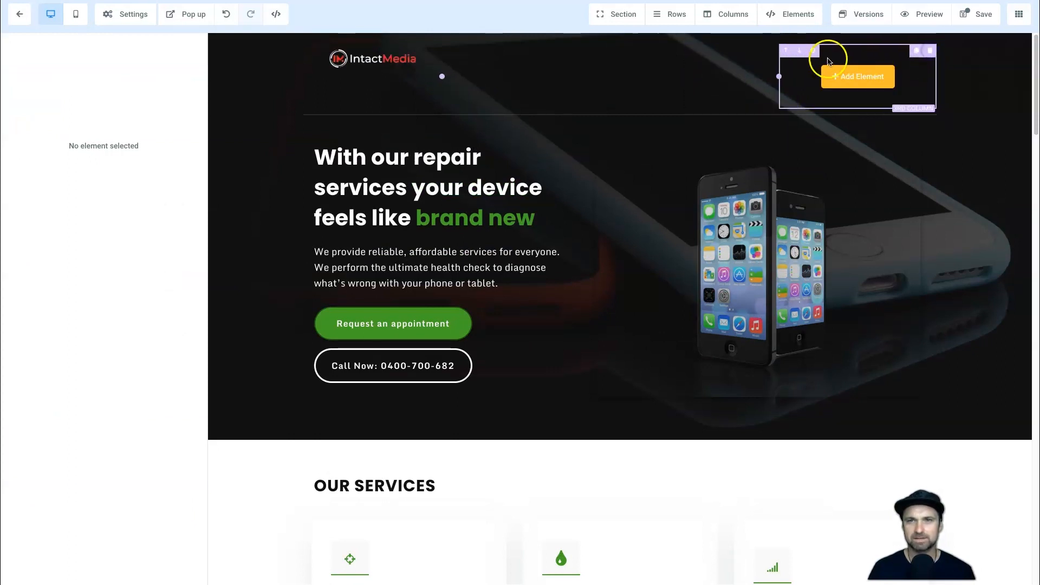
pyautogui.click(932, 52)
# Left-align the header logo and delete the phone repair hero row beneath it.
pyautogui.click(428, 61)
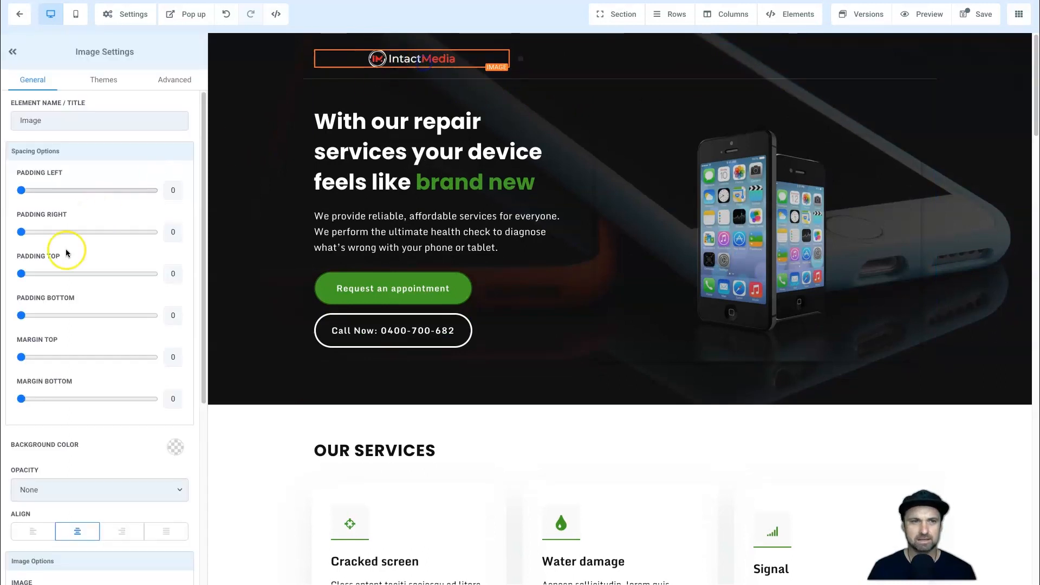
pyautogui.click(42, 533)
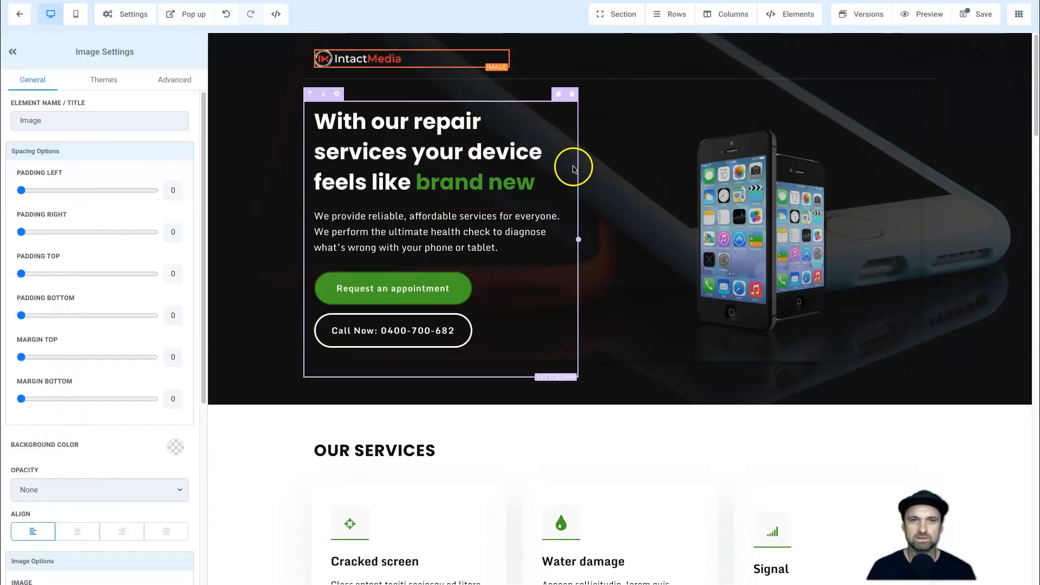
pyautogui.click(929, 76)
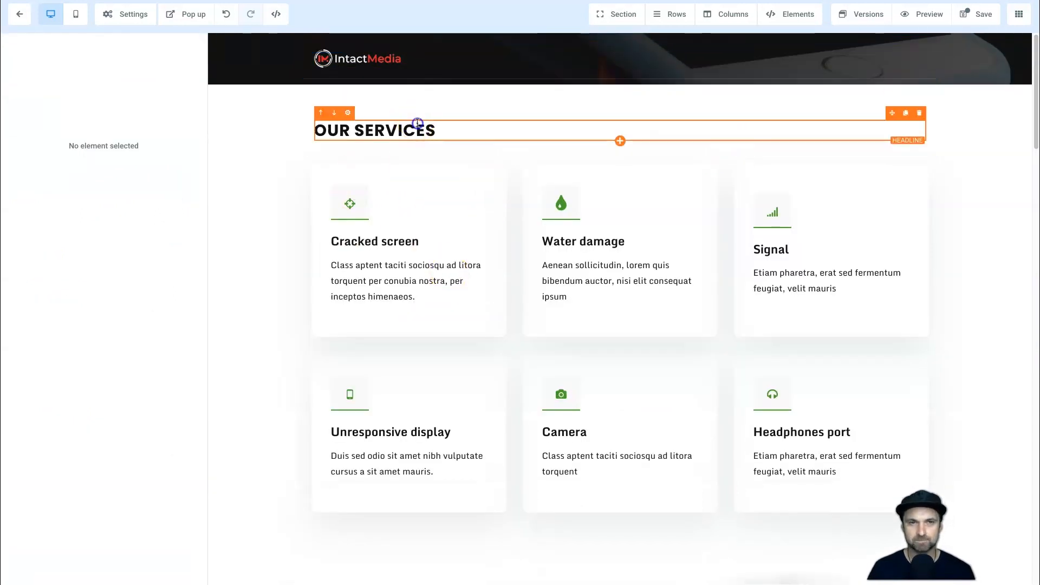
# Replace the OUR SERVICES headline with "Choose the right plan for you" and make the text bold.
pyautogui.click(417, 123)
pyautogui.write('CH')
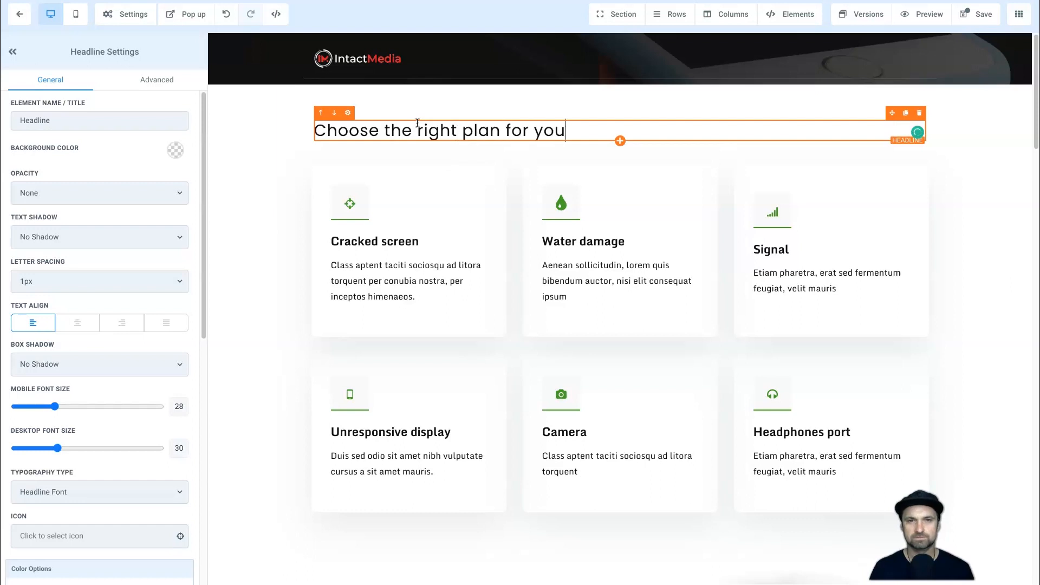
pyautogui.click(425, 124)
pyautogui.tripleClick(426, 126)
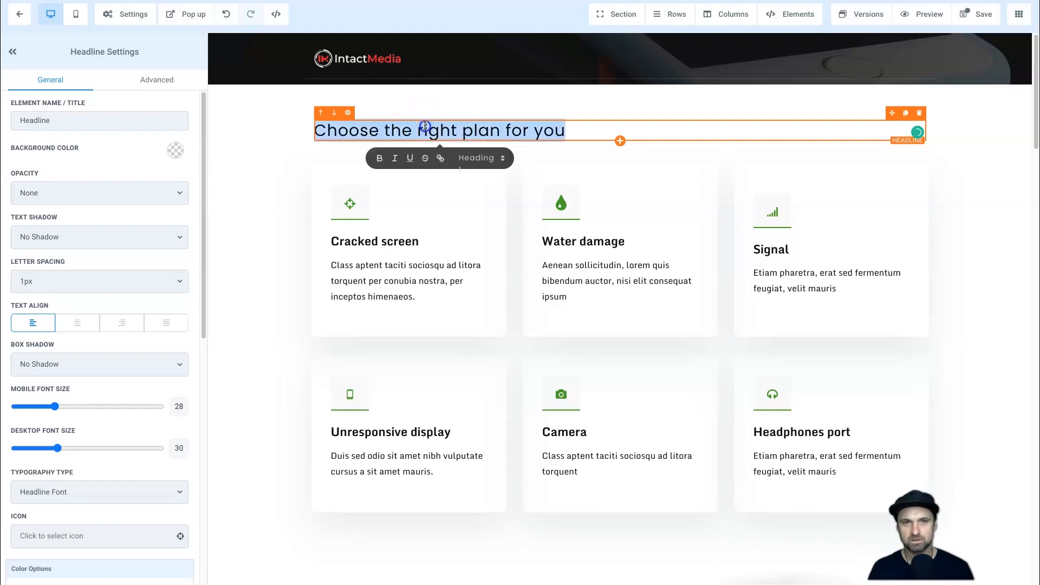
pyautogui.click(423, 125)
pyautogui.hotkey('ctrl', 'a')
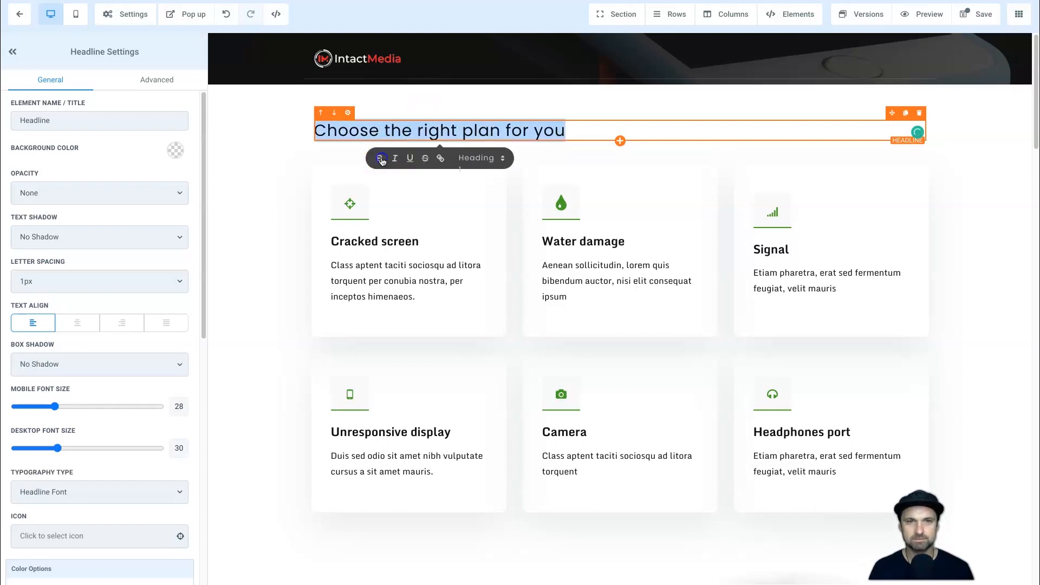
pyautogui.click(379, 158)
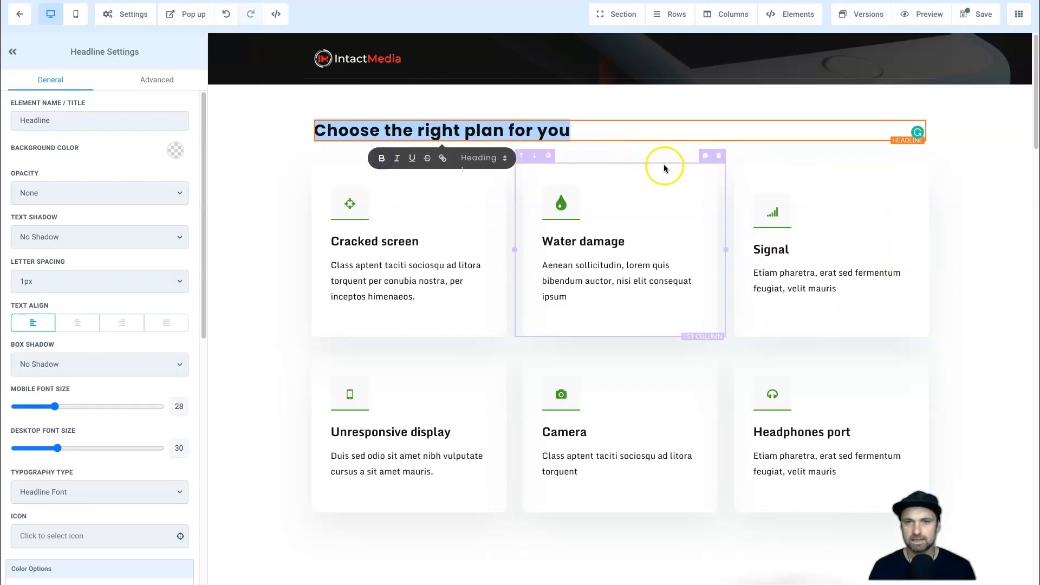
# Delete both rows of service cards and the device health check, special offer and happy clients sections.
pyautogui.click(931, 153)
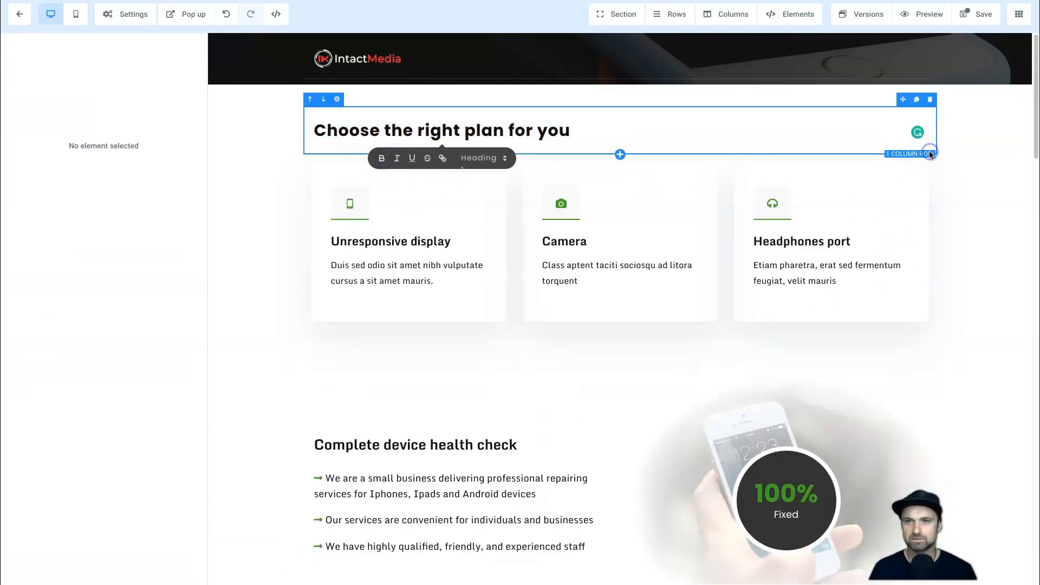
pyautogui.click(931, 150)
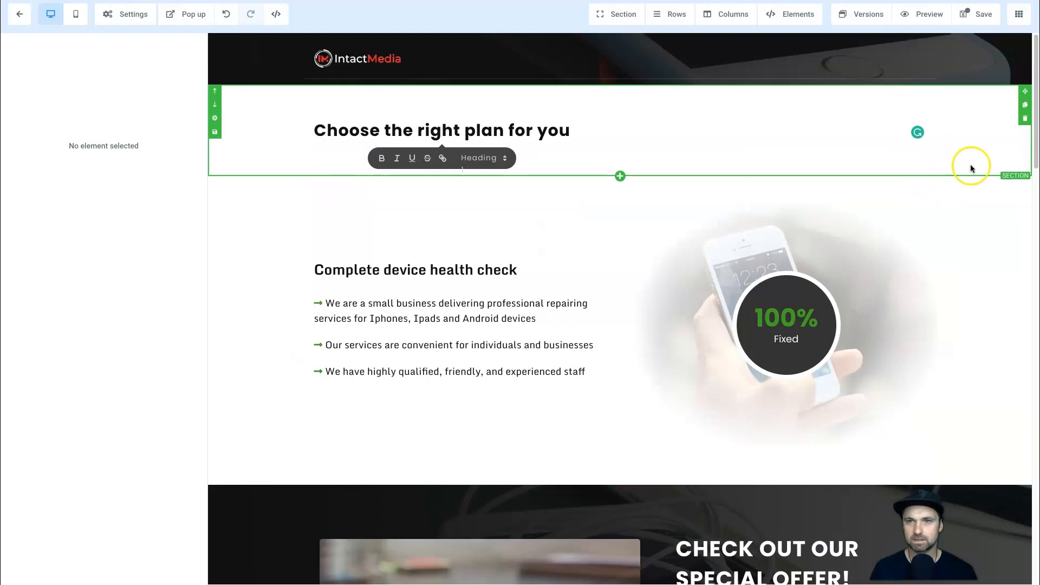
pyautogui.click(1025, 212)
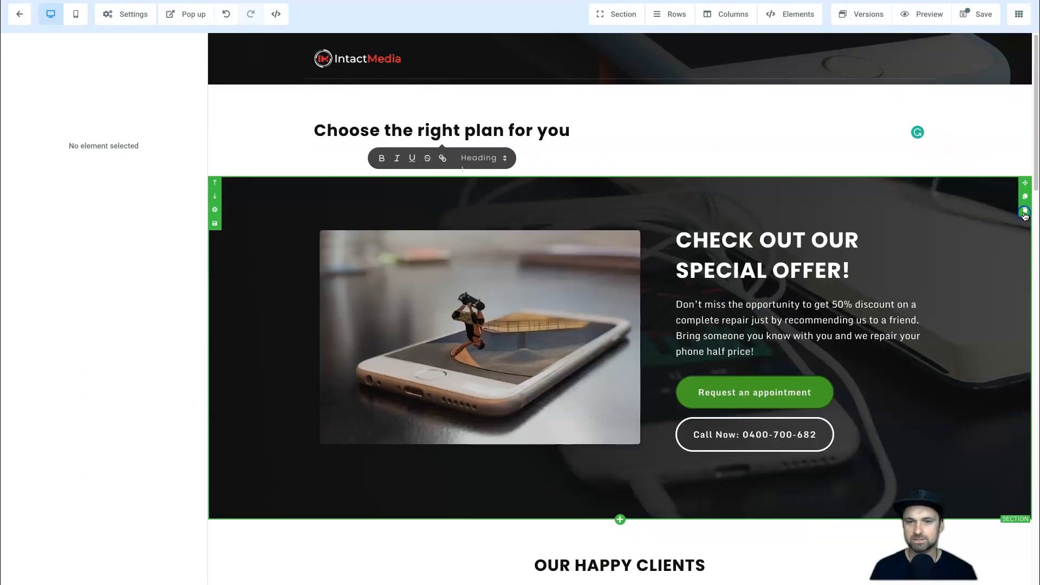
pyautogui.click(1025, 212)
pyautogui.click(1024, 213)
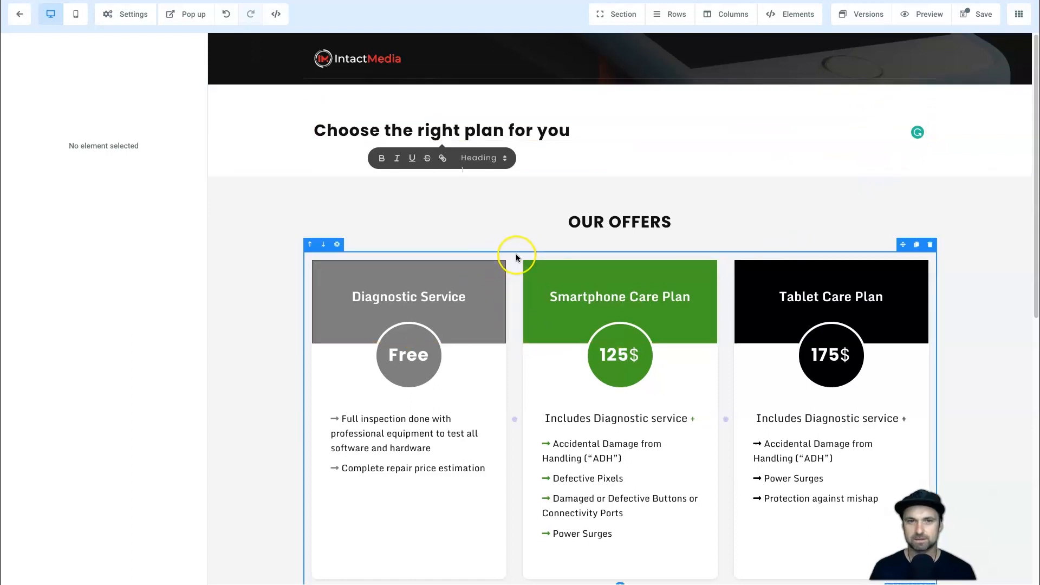
# Move the three-plan pricing row beneath the "Choose the right plan for you" headline and delete the leftover OUR OFFERS and CONTACT US sections.
pyautogui.moveTo(477, 123); pyautogui.dragTo(558, 483)
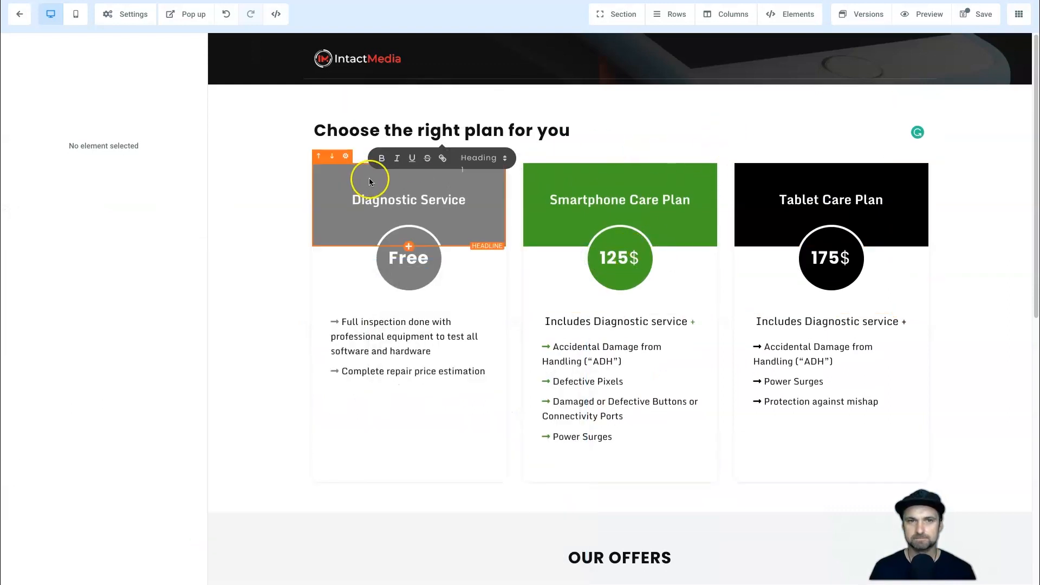
pyautogui.scroll(-8, 547, 334)
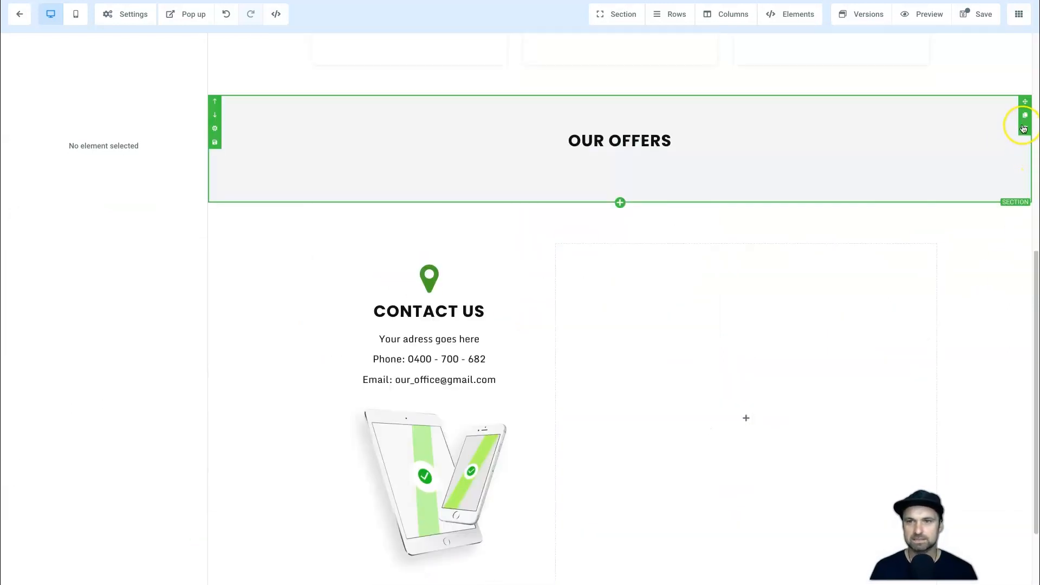
pyautogui.click(1025, 129)
pyautogui.scroll(8, 703, 229)
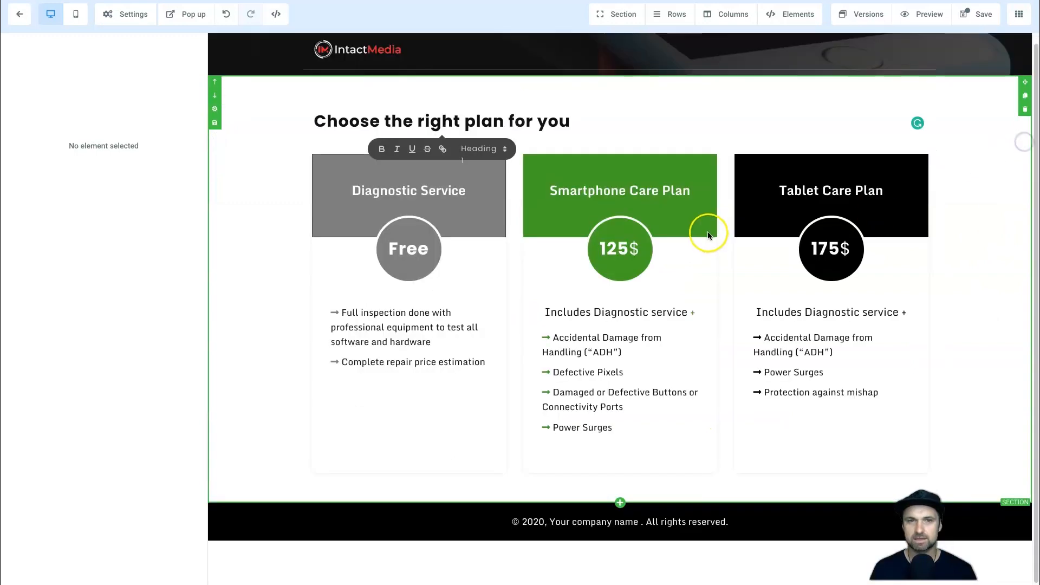
# Change the footer's copyright year to 2022 and its company name to Intact Media Limited.
pyautogui.click(574, 535)
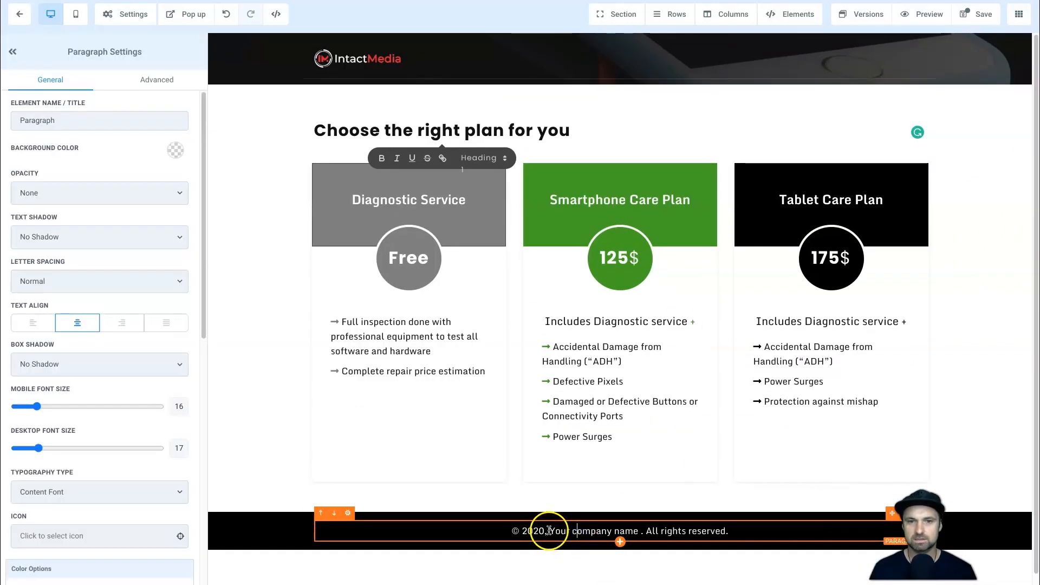
pyautogui.write('2')
pyautogui.moveTo(549, 531); pyautogui.dragTo(639, 531)
pyautogui.write('Intact Media ')
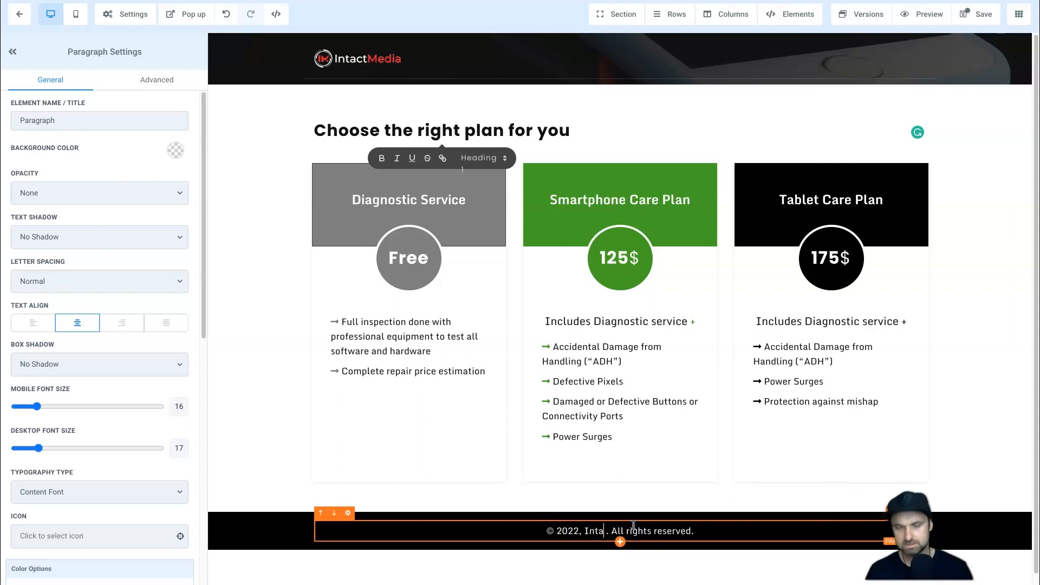
pyautogui.write('Limited')
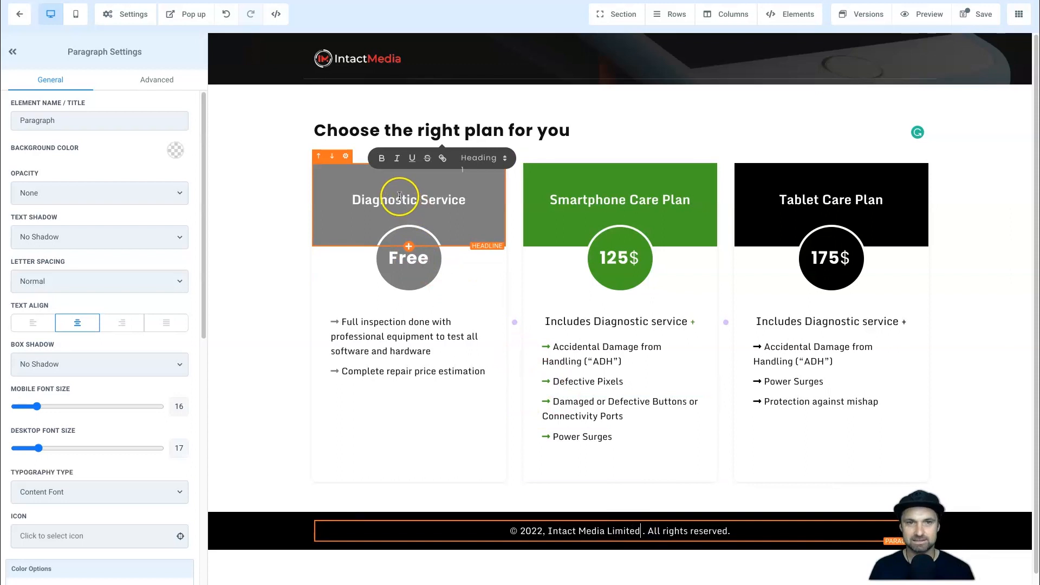
# Rename the three pricing card headings as Bronze Plan, Silver Plan and Gold Plan.
pyautogui.click(353, 201)
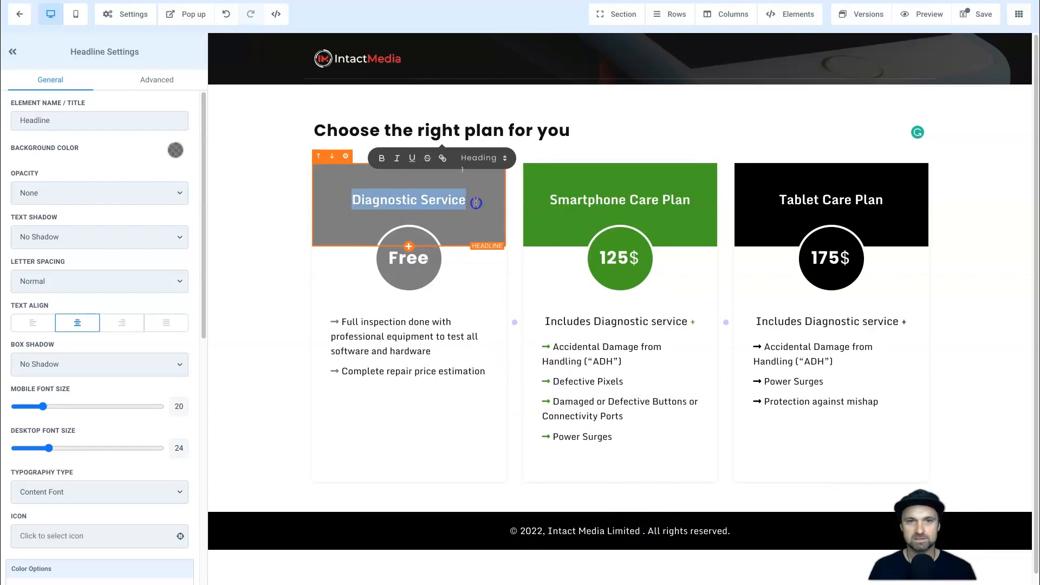
pyautogui.moveTo(476, 203); pyautogui.dragTo(473, 203)
pyautogui.write('Bronze Plan')
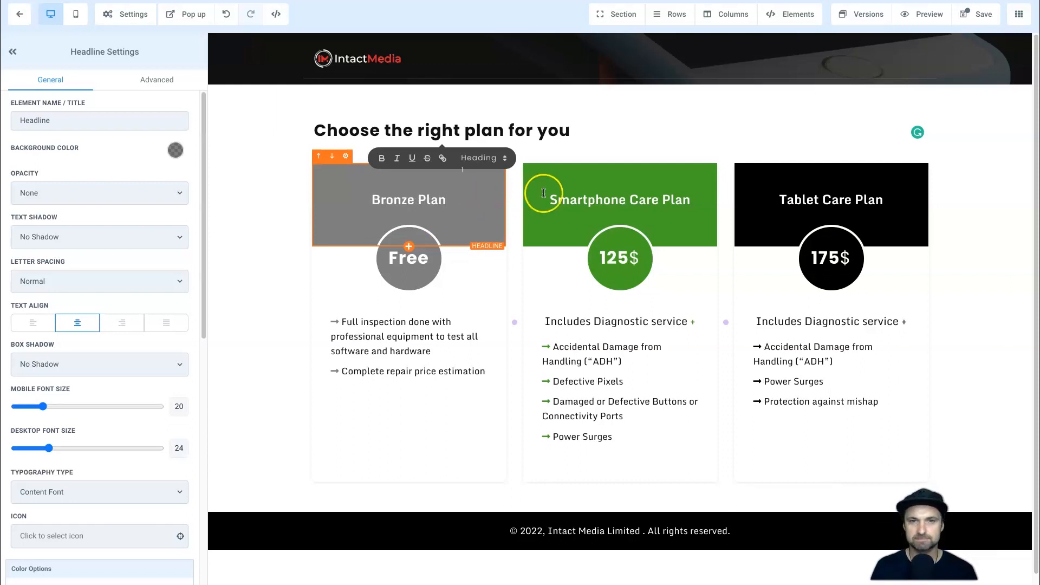
pyautogui.tripleClick(575, 194)
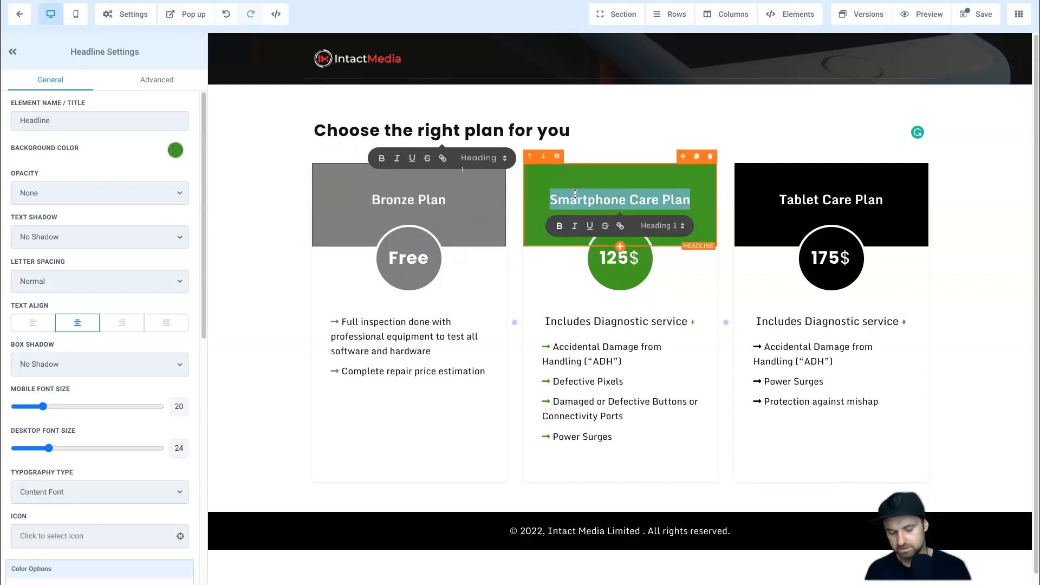
pyautogui.write('Silver Plan')
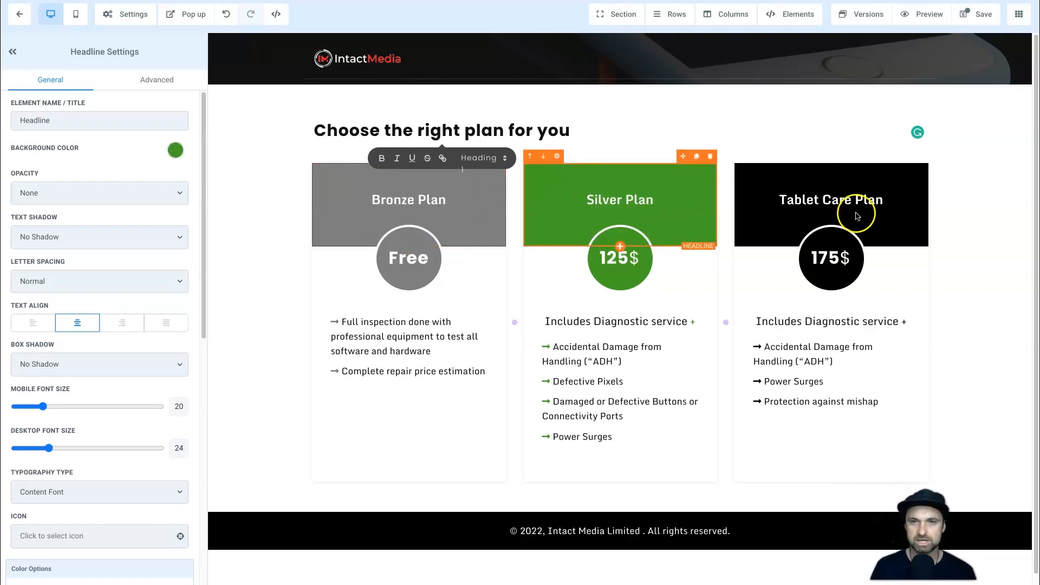
pyautogui.tripleClick(866, 200)
pyautogui.write('Gold P')
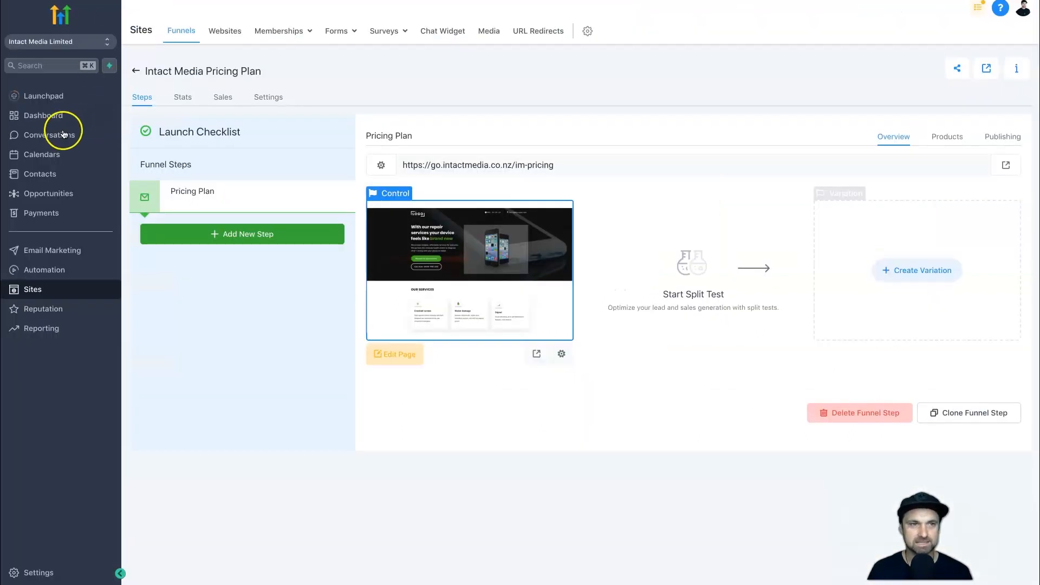
# Switch to the agency view and open the SaaS Configurator to consult the plans' features and prices.
pyautogui.click(100, 41)
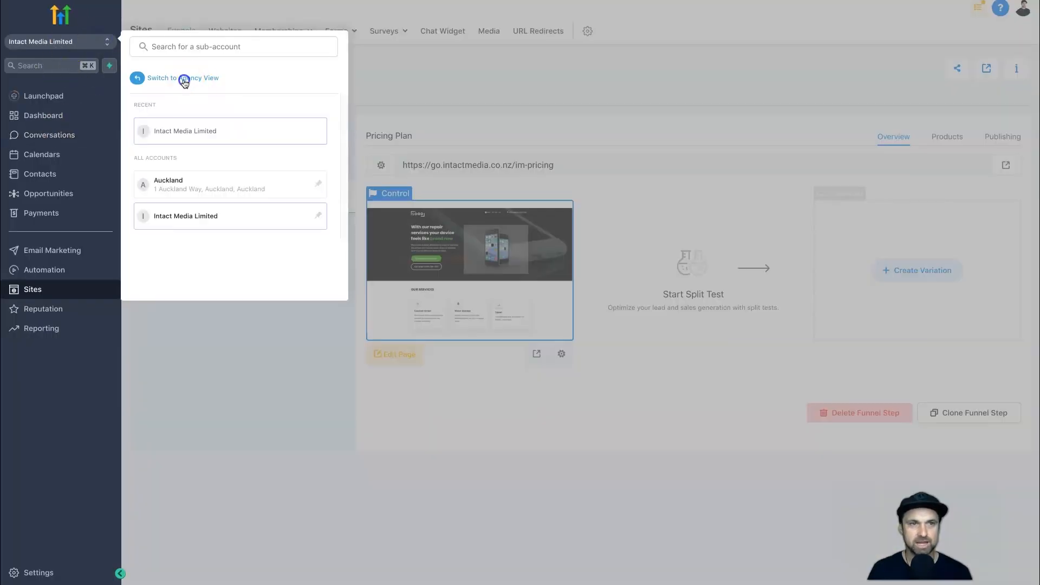
pyautogui.click(184, 80)
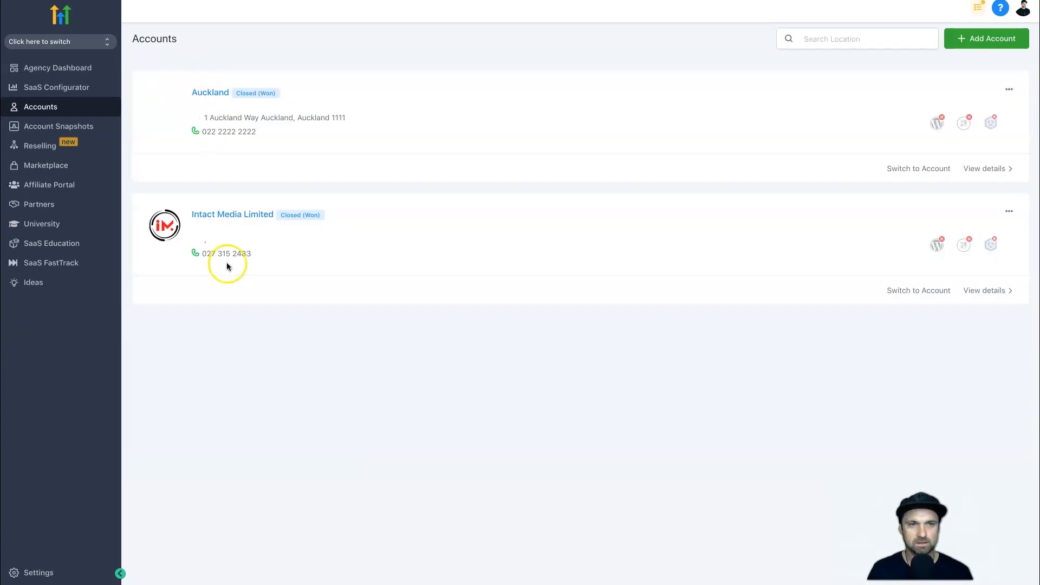
pyautogui.click(58, 87)
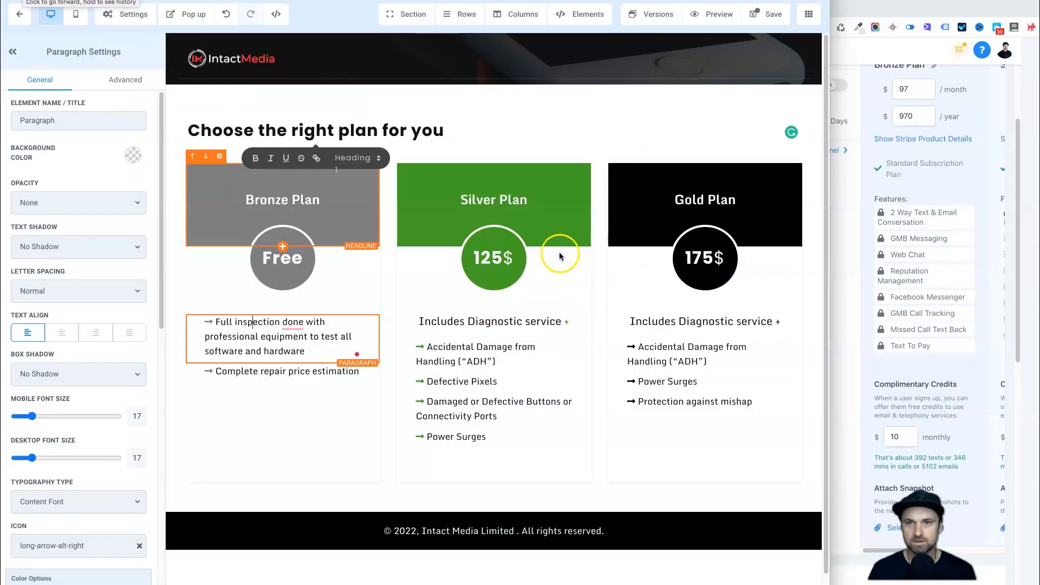
# Replace the first Bronze Plan feature with "2 Way Text & Email Conversation" and set its desktop font size to 16.
pyautogui.moveTo(306, 352); pyautogui.dragTo(217, 322)
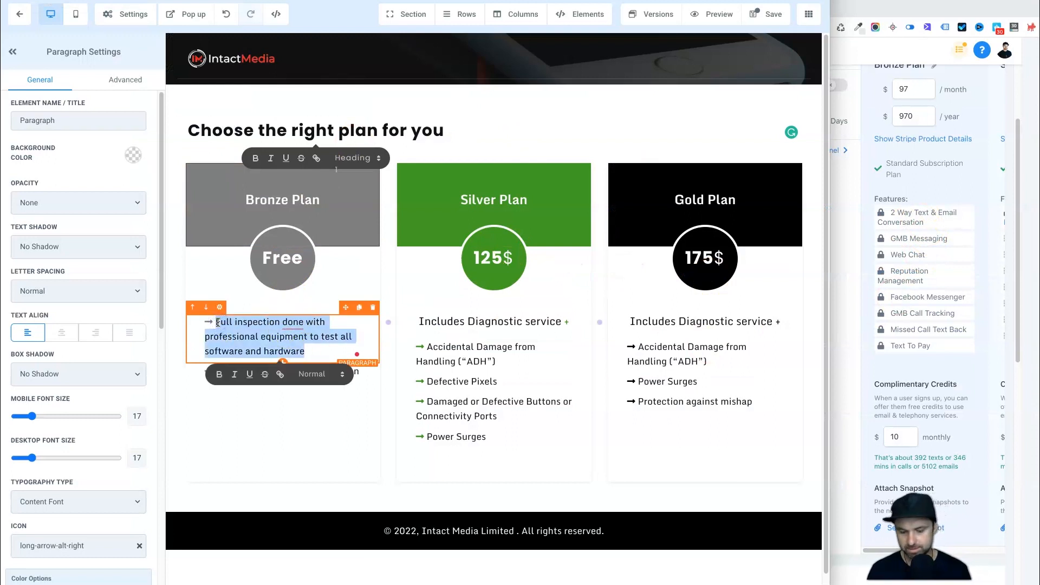
pyautogui.write('Way Text & E')
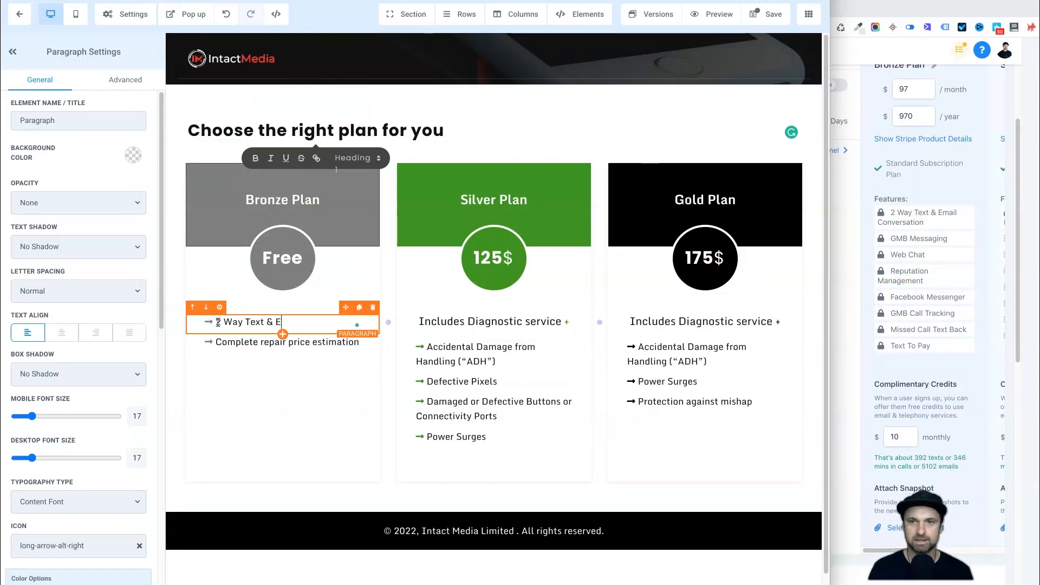
pyautogui.write(' Way Text & Email Conversation')
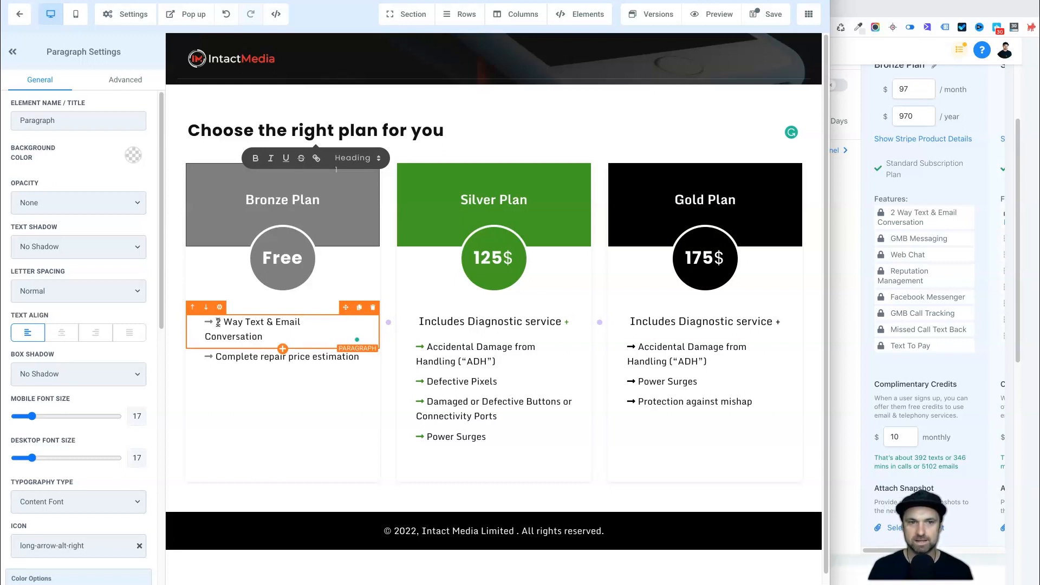
pyautogui.click(278, 358)
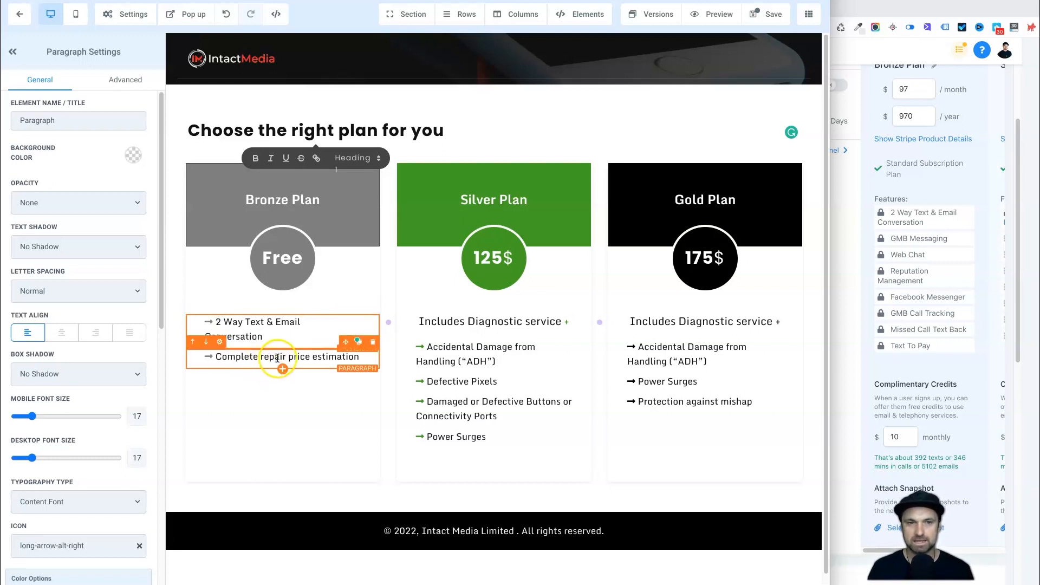
pyautogui.doubleClick(136, 460)
pyautogui.write('16')
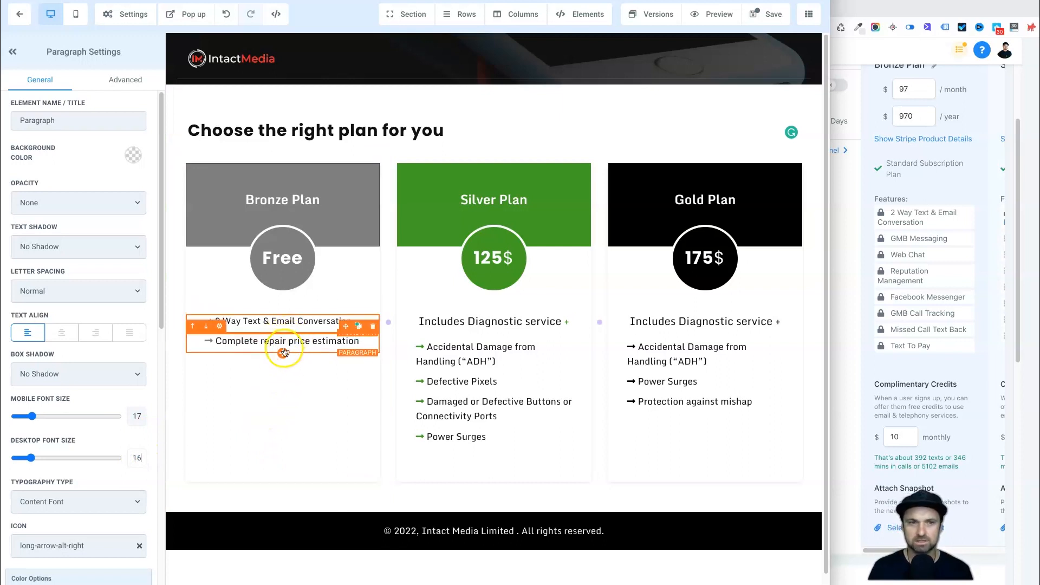
# Delete the "Complete repair price estimation" line, duplicate the first Bronze feature and reword the copy as "GMB Messaging".
pyautogui.click(373, 329)
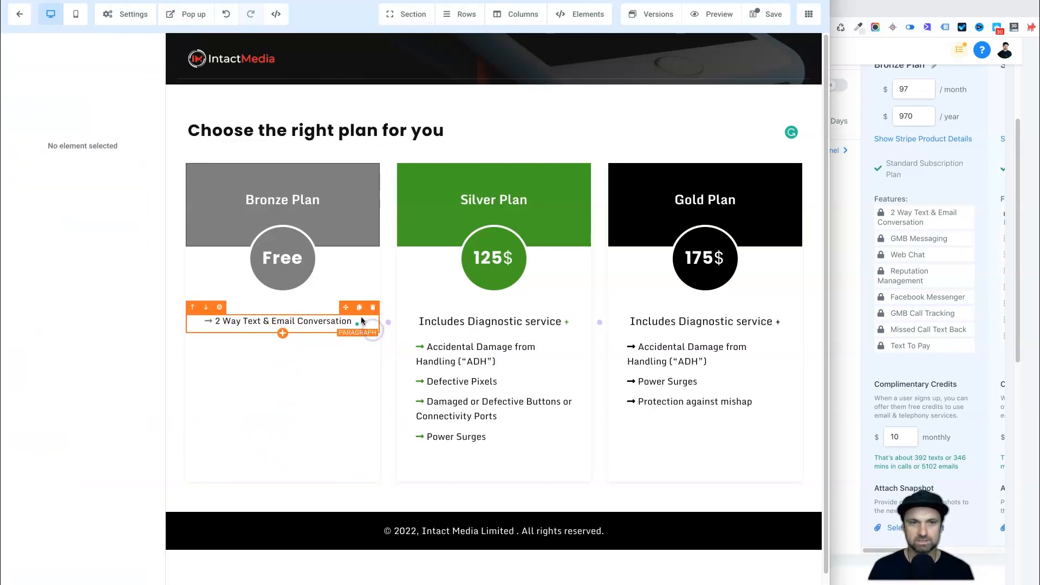
pyautogui.click(359, 309)
pyautogui.click(293, 339)
pyautogui.click(206, 345)
pyautogui.moveTo(214, 340); pyautogui.dragTo(241, 379)
pyautogui.click(248, 339)
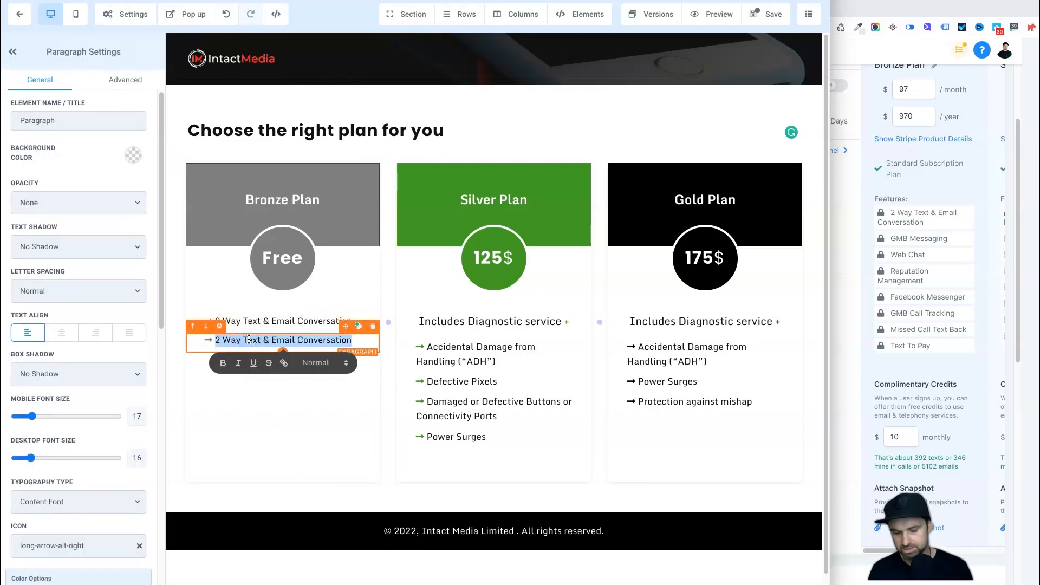
pyautogui.write('GMB Messaging')
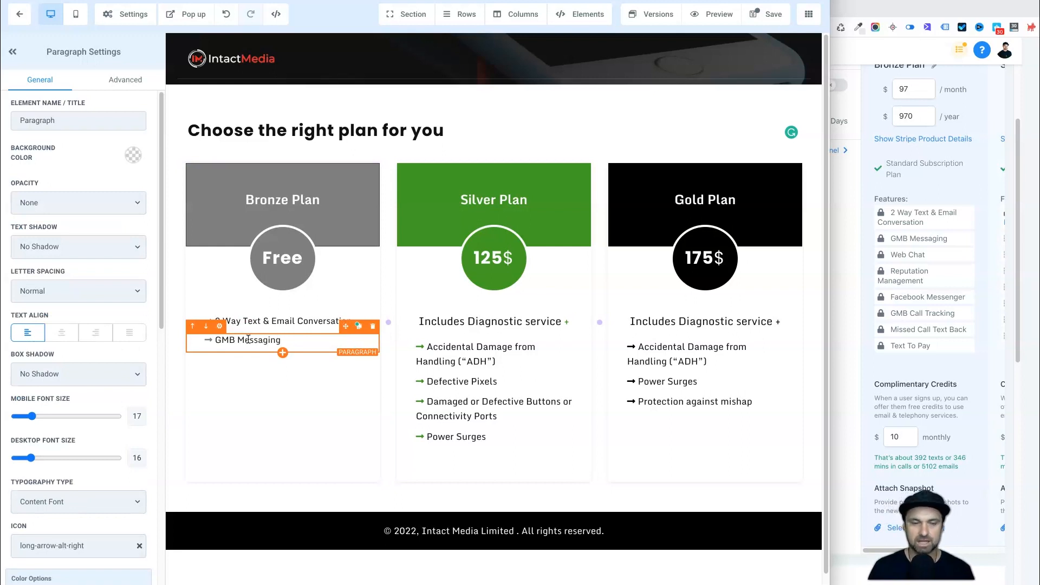
pyautogui.click(327, 443)
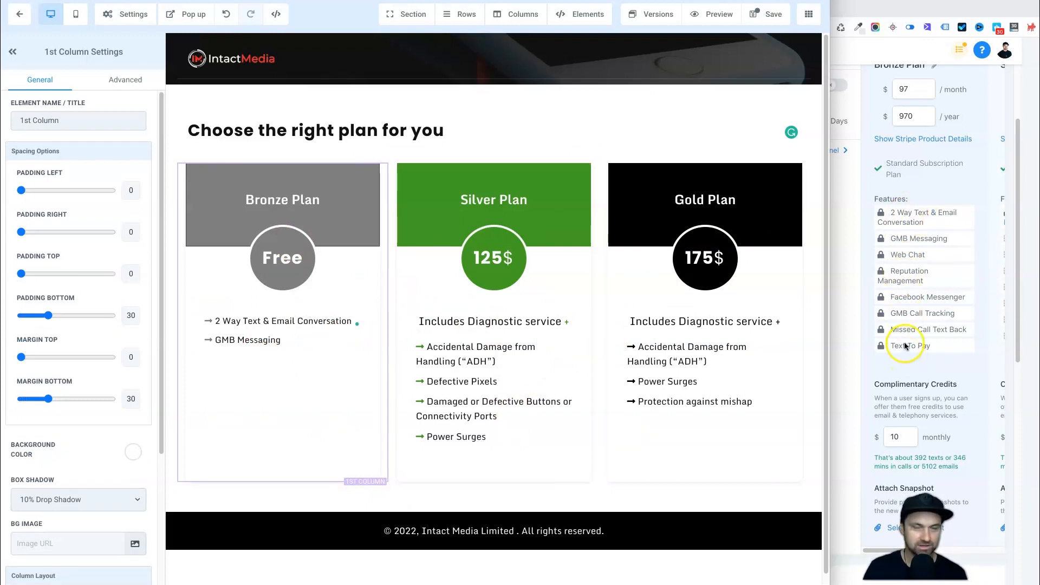
# Consult the Gold Plan's features in the SaaS Configurator and widen the page builder window.
pyautogui.hscroll(5, 908, 297)
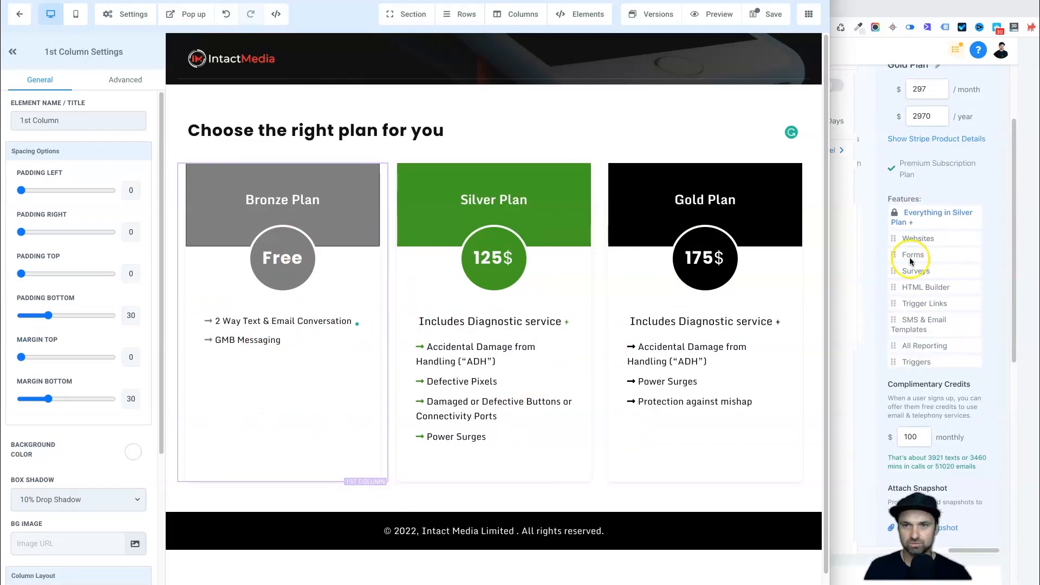
pyautogui.hscroll(-5, 911, 255)
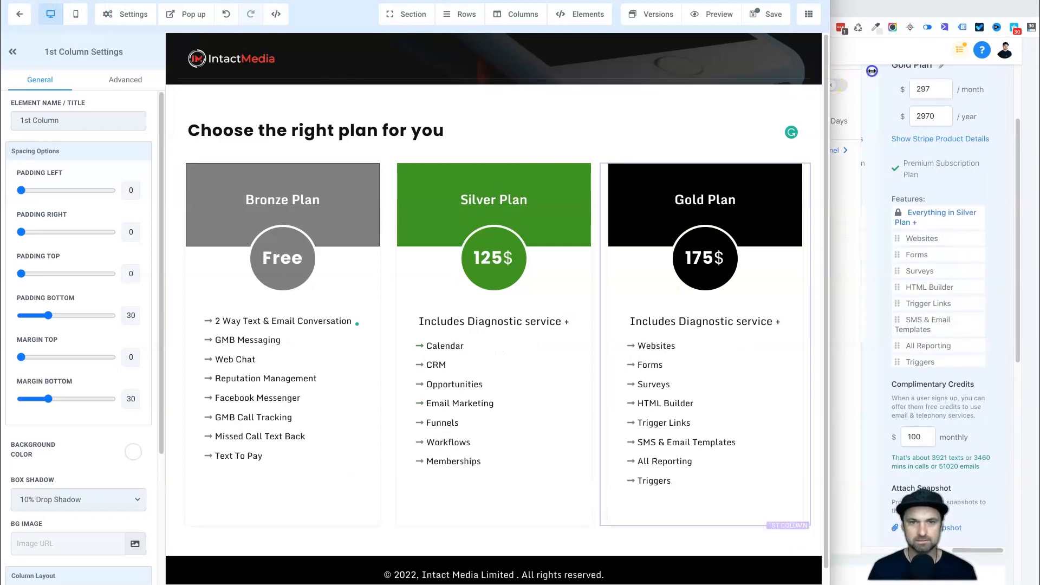
pyautogui.moveTo(872, 70); pyautogui.dragTo(1039, 70)
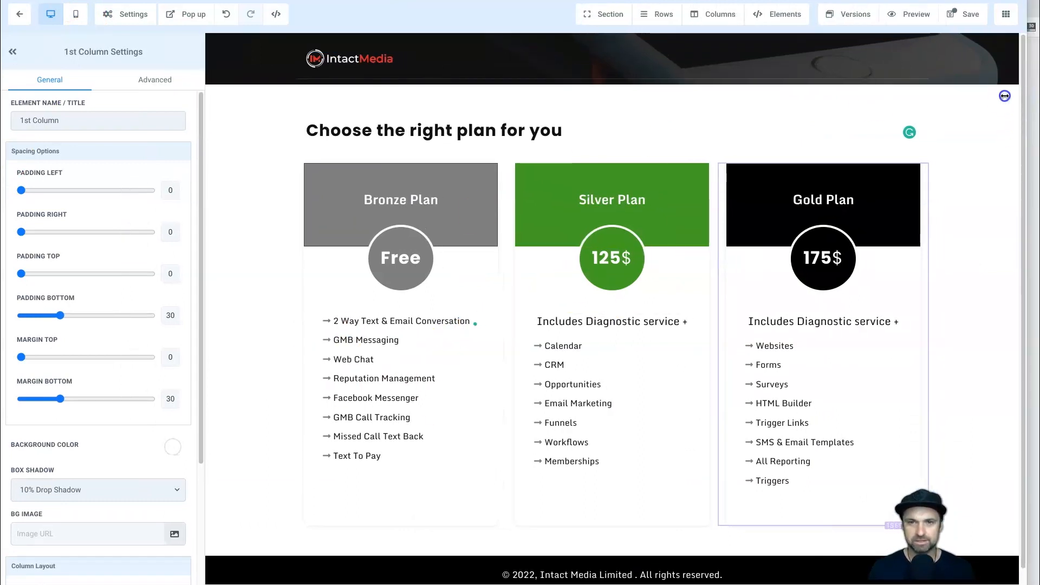
# Reword the Silver Plan's subheading as "Includes Bronze Plan +".
pyautogui.click(606, 318)
pyautogui.moveTo(594, 322); pyautogui.dragTo(687, 322)
pyautogui.write('Bronze Plan')
# Make the Silver Plan's subheading bold and set its bold text colour to black.
pyautogui.tripleClick(670, 316)
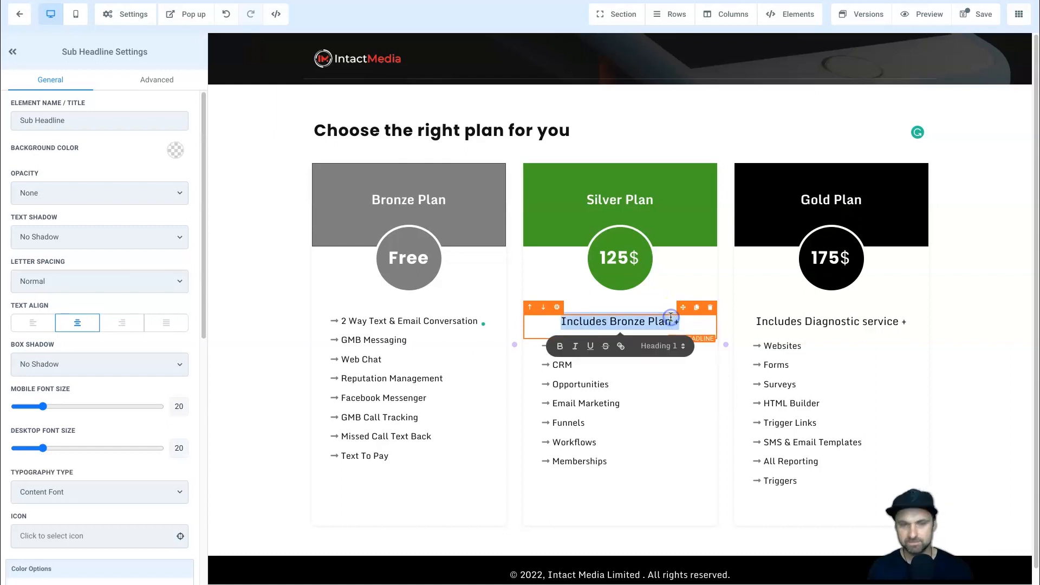
pyautogui.click(559, 346)
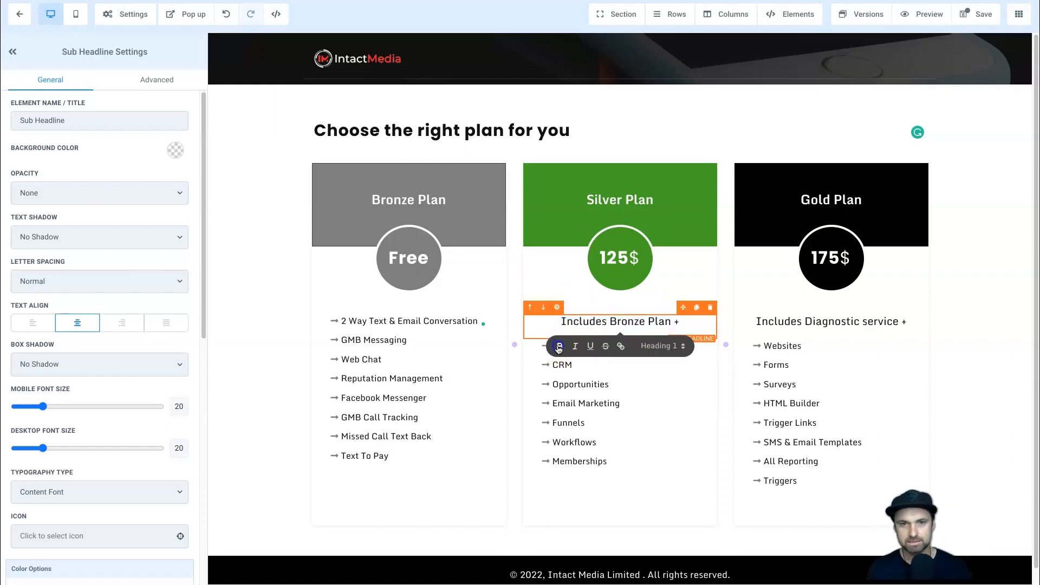
pyautogui.click(572, 321)
pyautogui.tripleClick(571, 320)
pyautogui.scroll(-7, 102, 343)
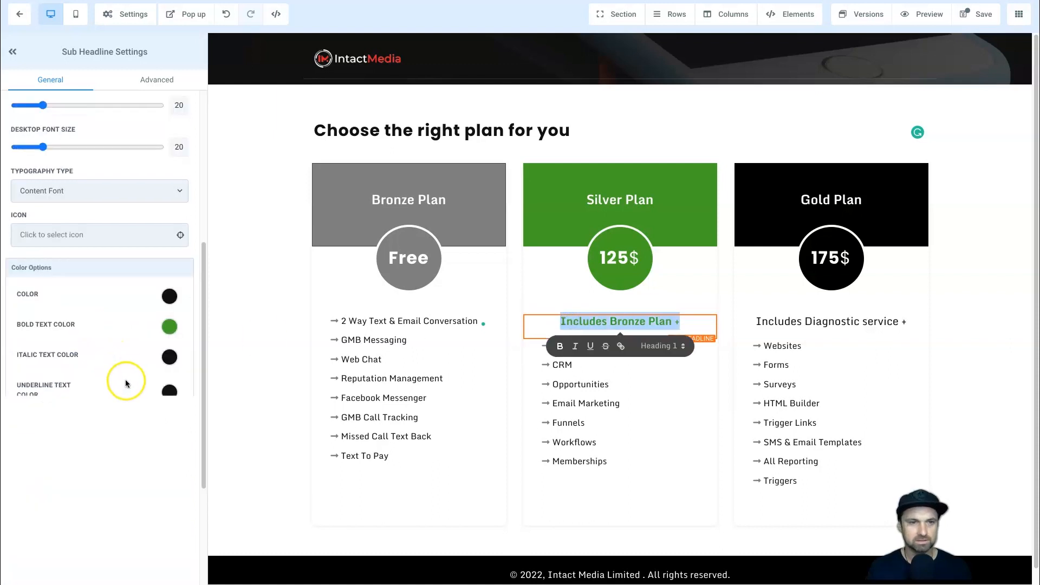
pyautogui.click(169, 235)
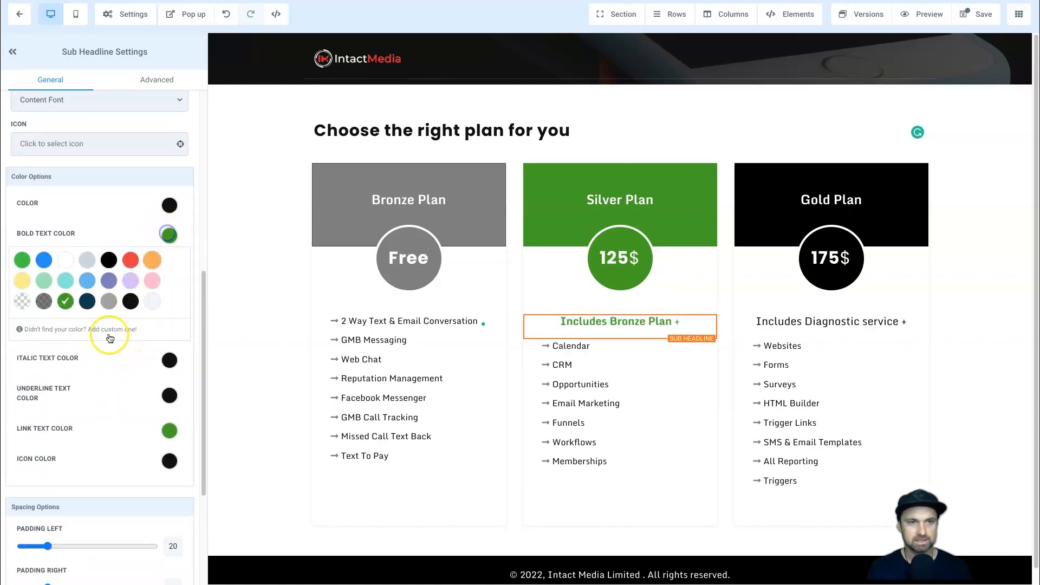
pyautogui.click(108, 260)
# Make the Gold Plan's subheading bold in black and reword it as "Includes Silver Plan +".
pyautogui.tripleClick(797, 327)
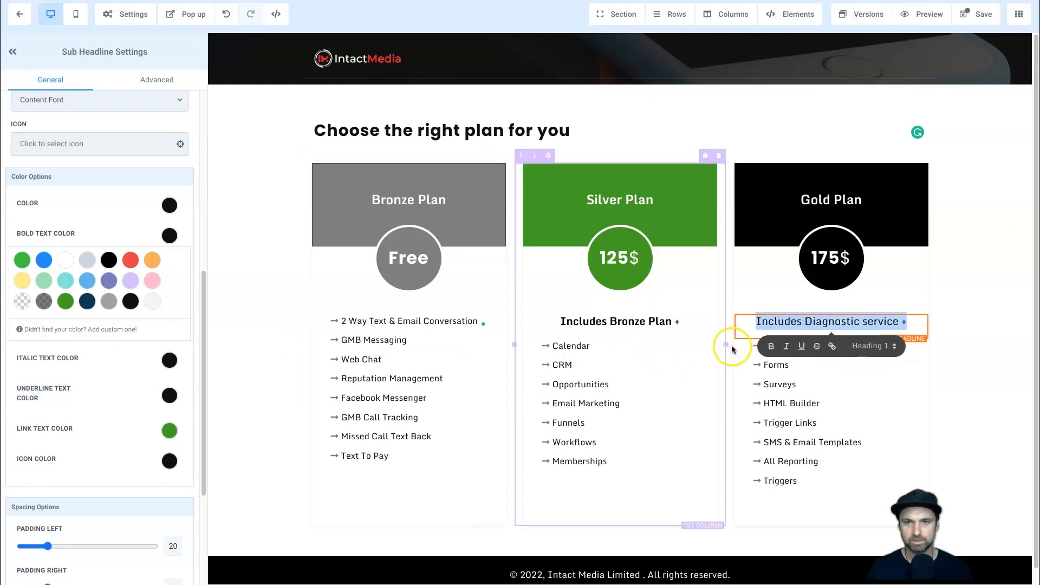
pyautogui.click(768, 347)
pyautogui.click(109, 259)
pyautogui.click(829, 323)
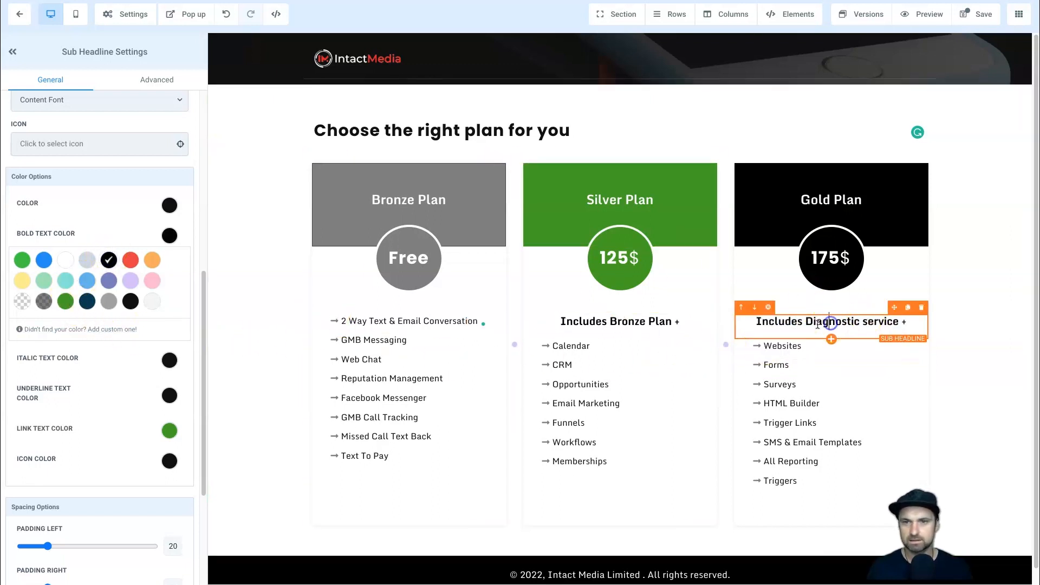
pyautogui.moveTo(810, 323); pyautogui.dragTo(860, 324)
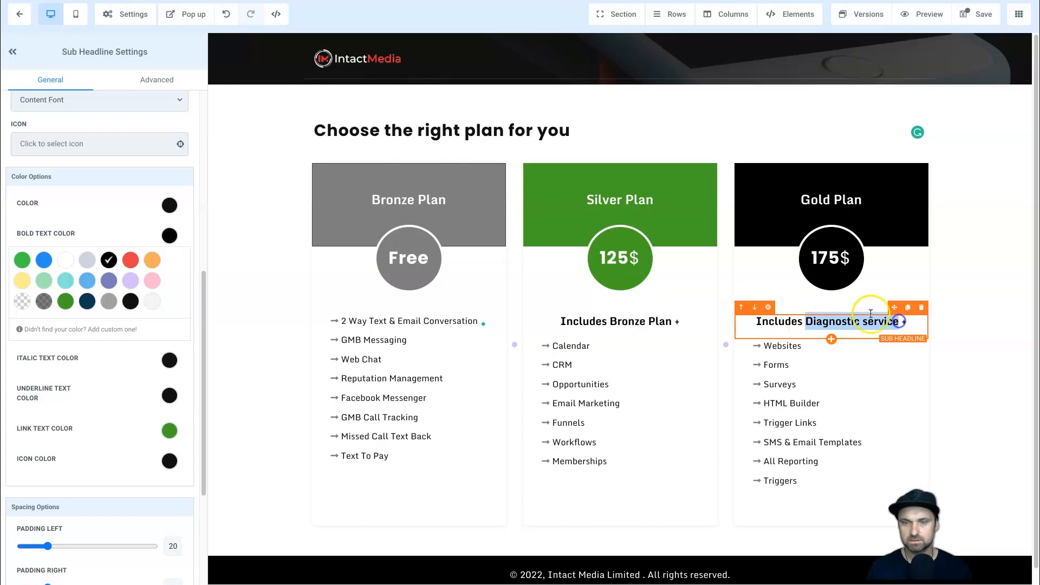
pyautogui.write('Silver Plan')
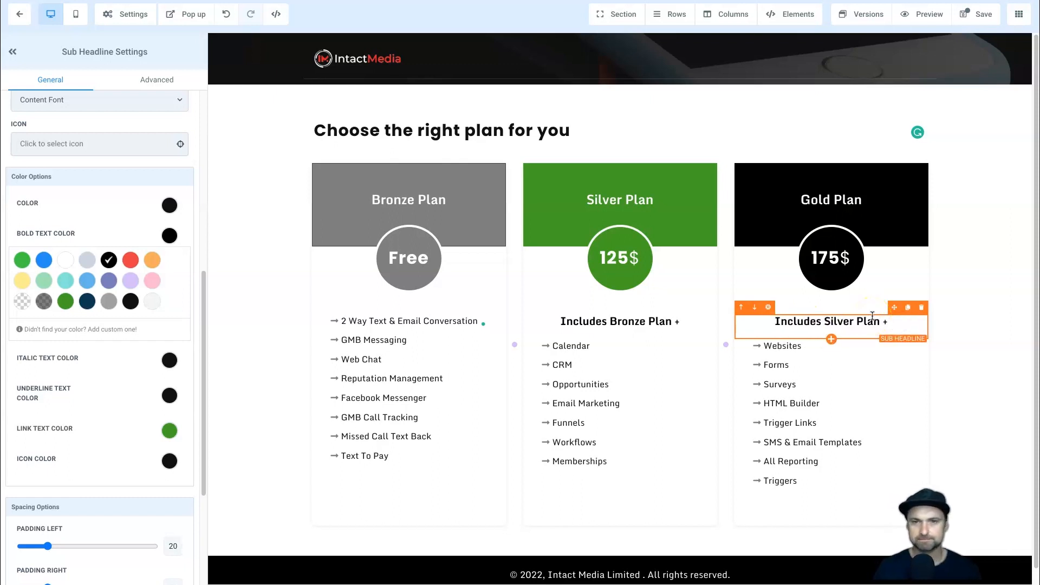
pyautogui.click(643, 425)
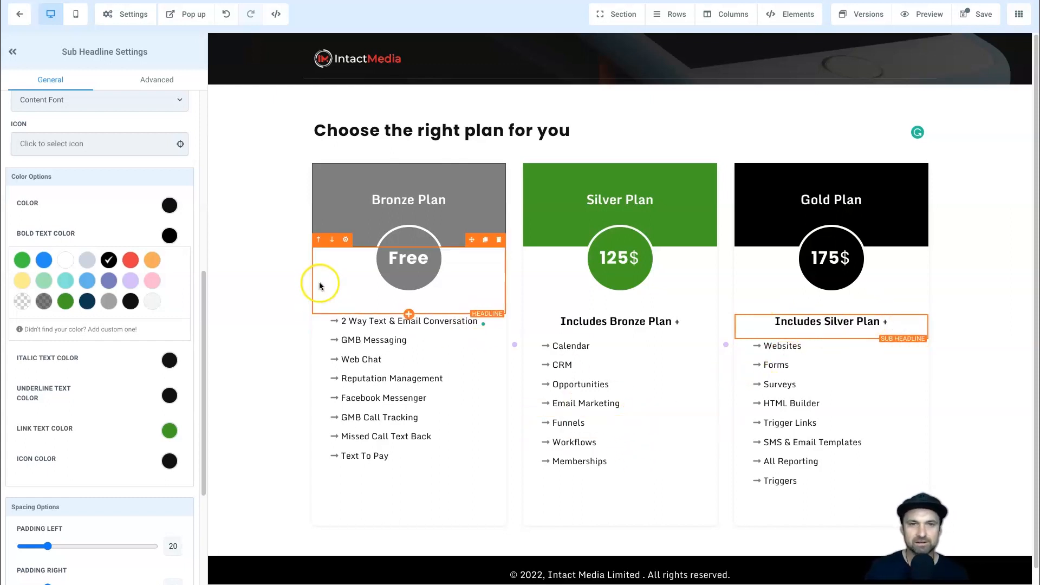
# Add a button beneath the Bronze Plan's feature list and review its link action options.
pyautogui.click(794, 14)
pyautogui.moveTo(843, 236); pyautogui.dragTo(418, 494)
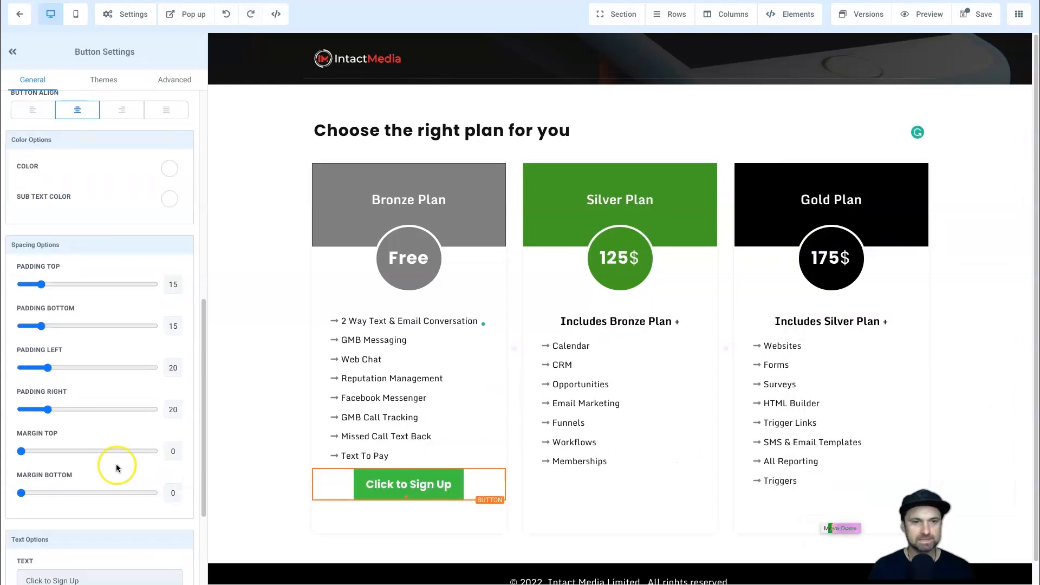
pyautogui.scroll(-3, 116, 466)
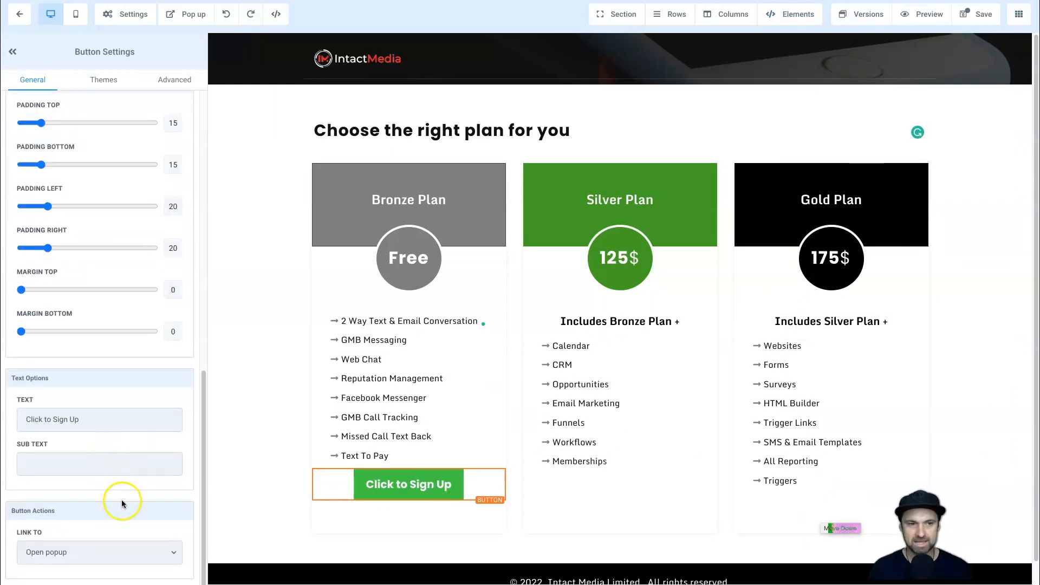
pyautogui.click(110, 550)
pyautogui.click(111, 550)
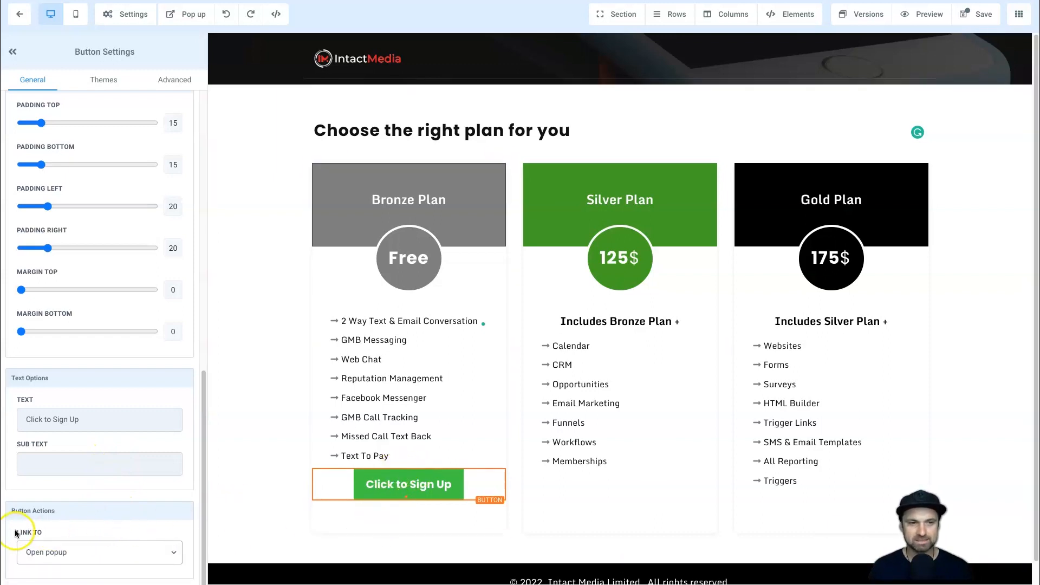
pyautogui.click(49, 553)
pyautogui.click(61, 553)
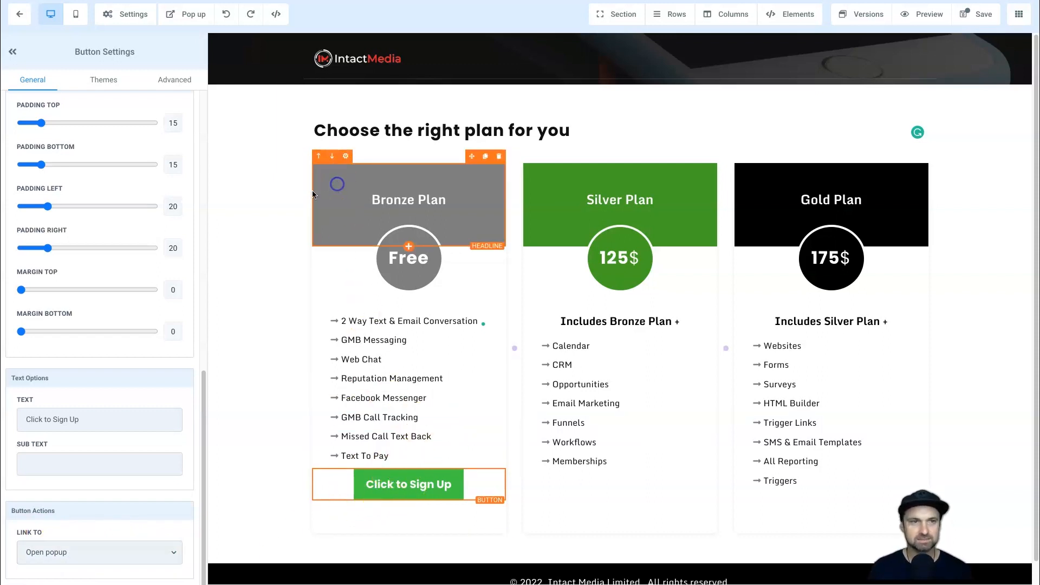
# Check the Bronze Plan heading's background colour and give the Bronze sign-up button the same dark transparent grey background.
pyautogui.scroll(2, 174, 216)
pyautogui.scroll(-1, 172, 325)
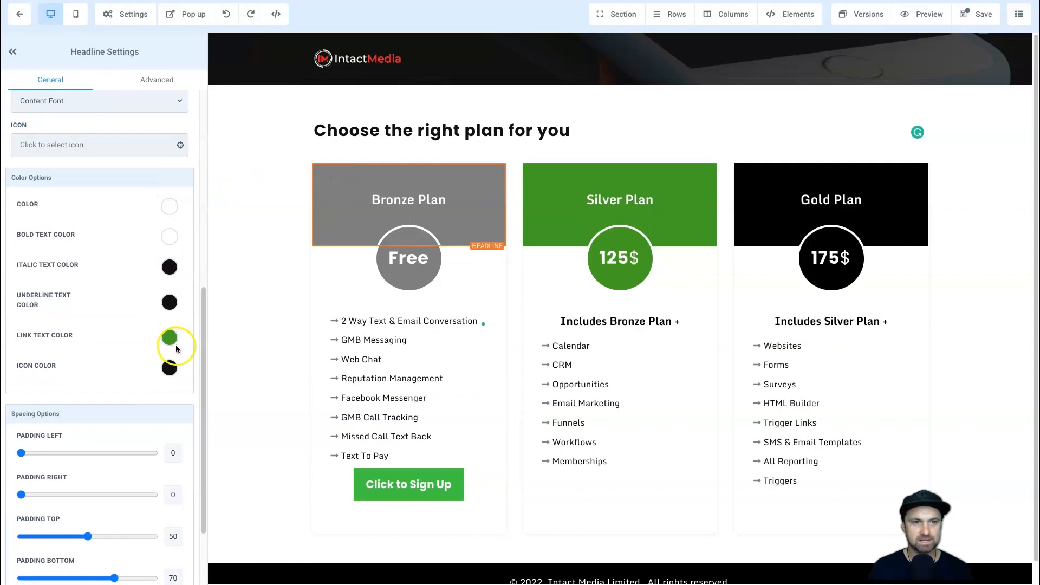
pyautogui.scroll(7, 125, 294)
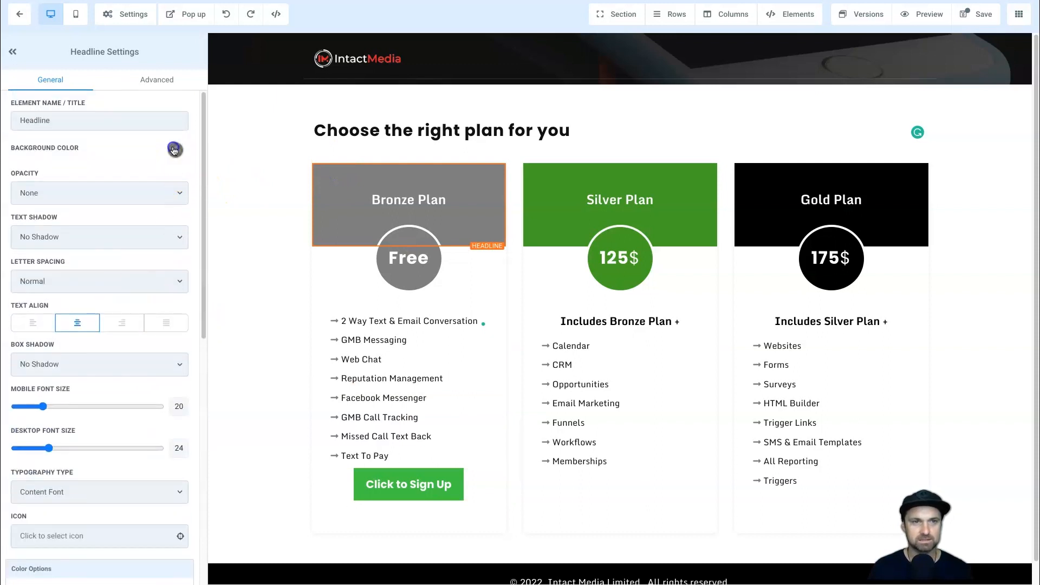
pyautogui.click(174, 150)
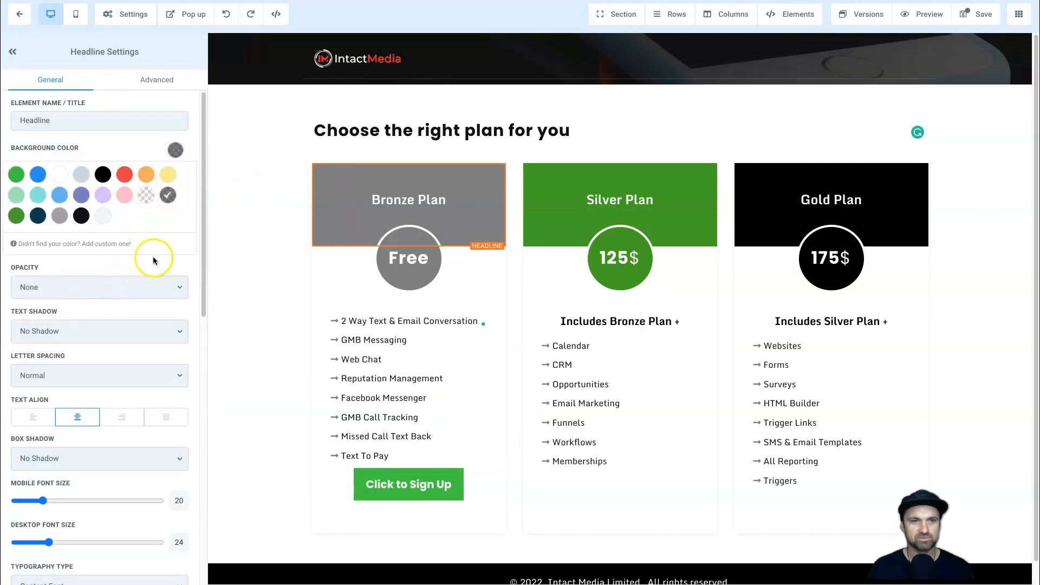
pyautogui.scroll(-10, 135, 429)
pyautogui.click(442, 483)
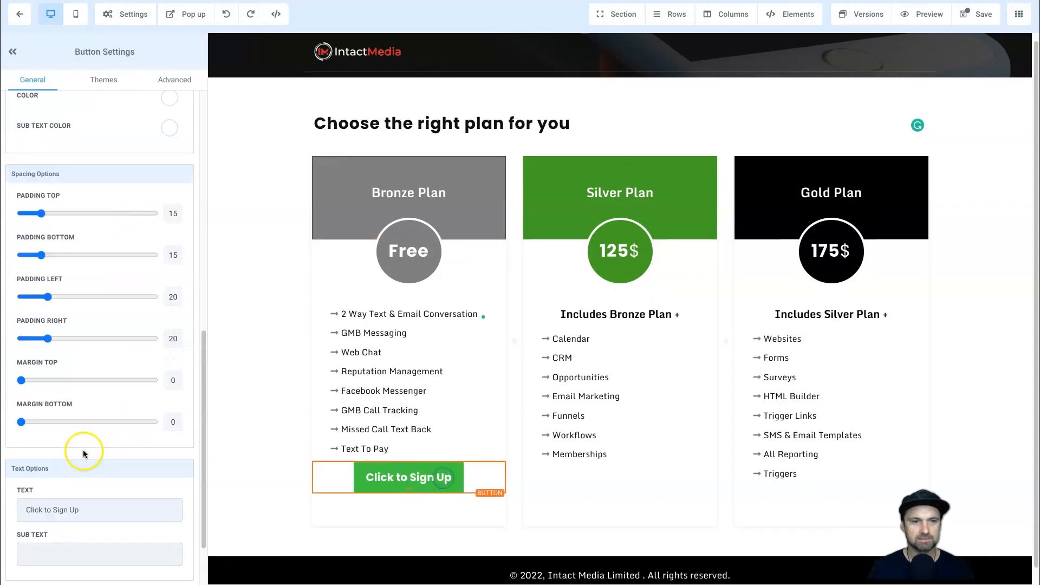
pyautogui.scroll(-2, 116, 388)
pyautogui.scroll(12, 116, 397)
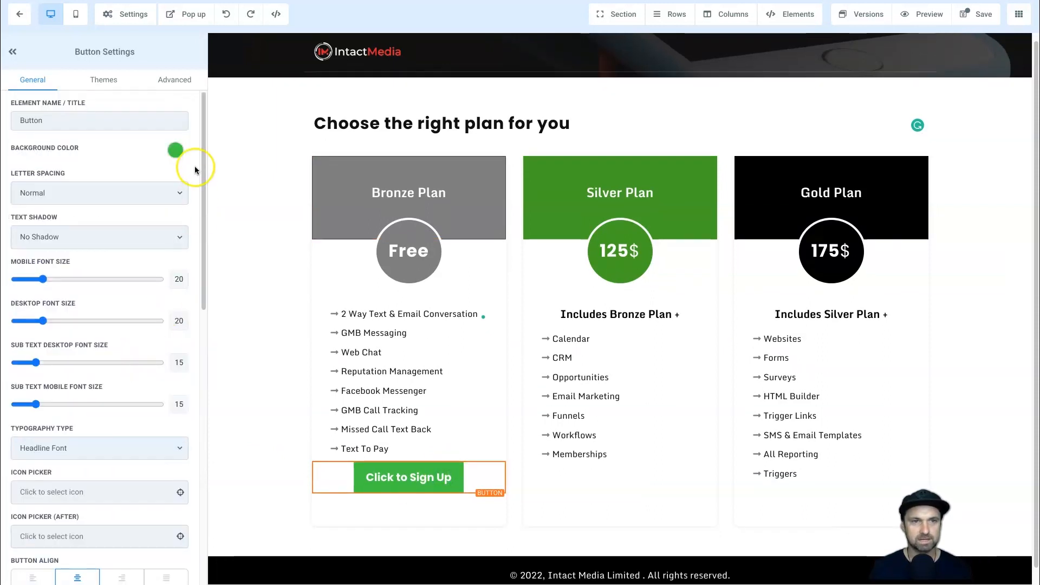
pyautogui.click(175, 150)
pyautogui.click(164, 195)
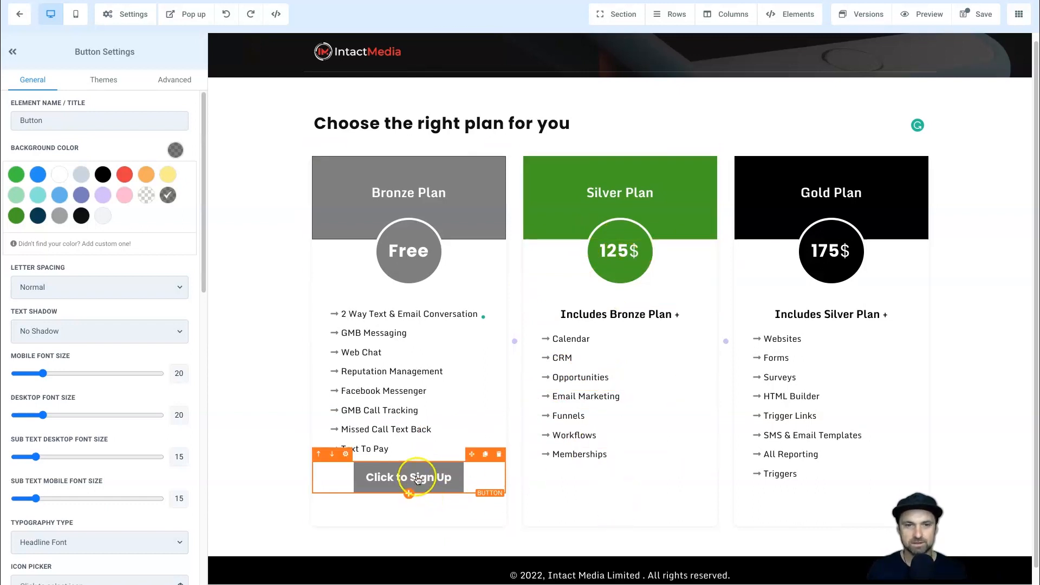
# Duplicate the grey "Click to Sign Up" button and place copies beneath the Silver and Gold feature lists.
pyautogui.click(486, 456)
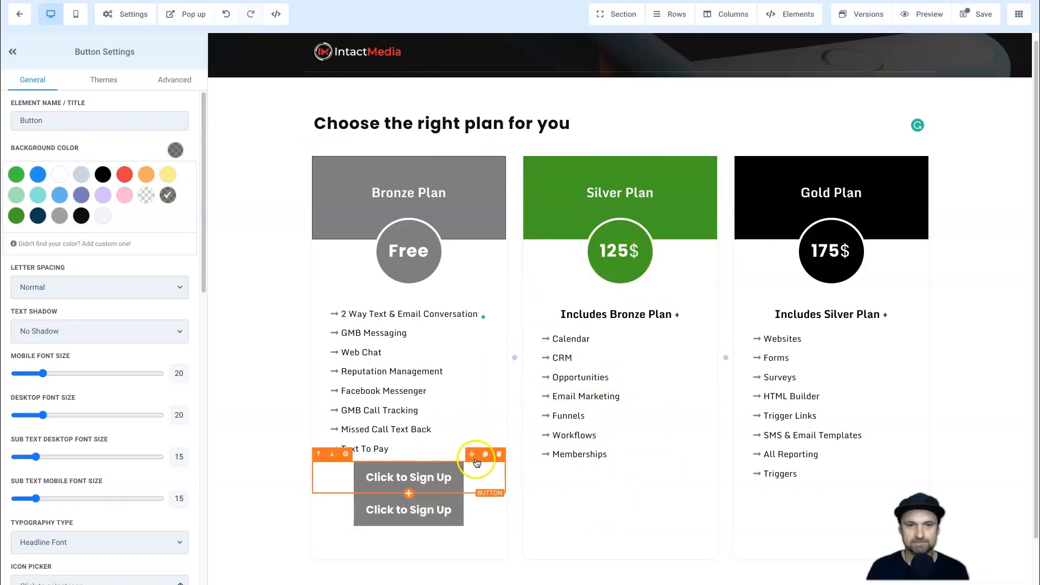
pyautogui.moveTo(490, 463); pyautogui.dragTo(633, 492)
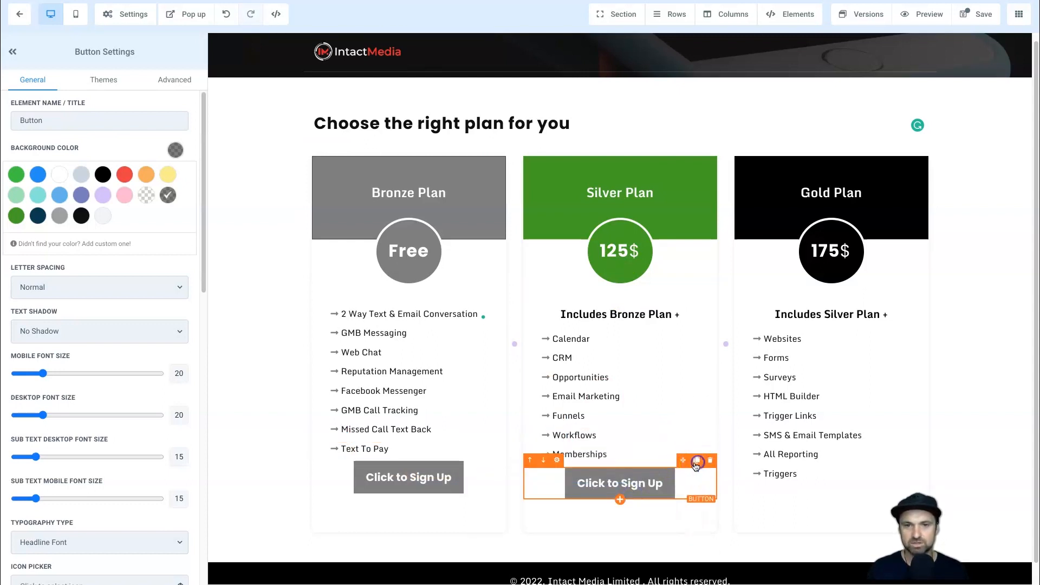
pyautogui.click(697, 461)
pyautogui.moveTo(826, 477); pyautogui.dragTo(829, 505)
# Set the Silver Plan button's background colour to bright green.
pyautogui.click(591, 491)
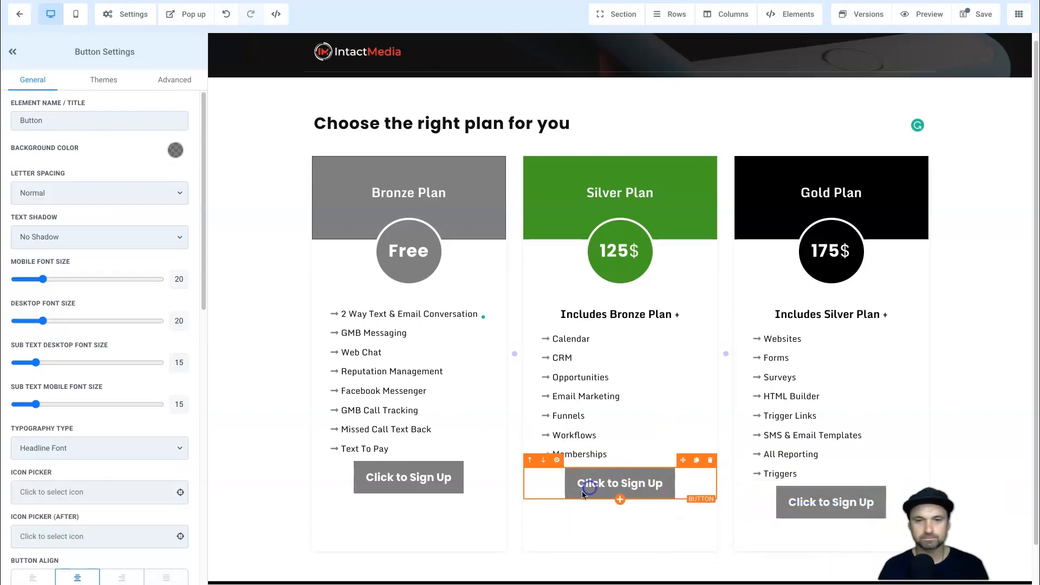
pyautogui.click(175, 150)
pyautogui.click(20, 178)
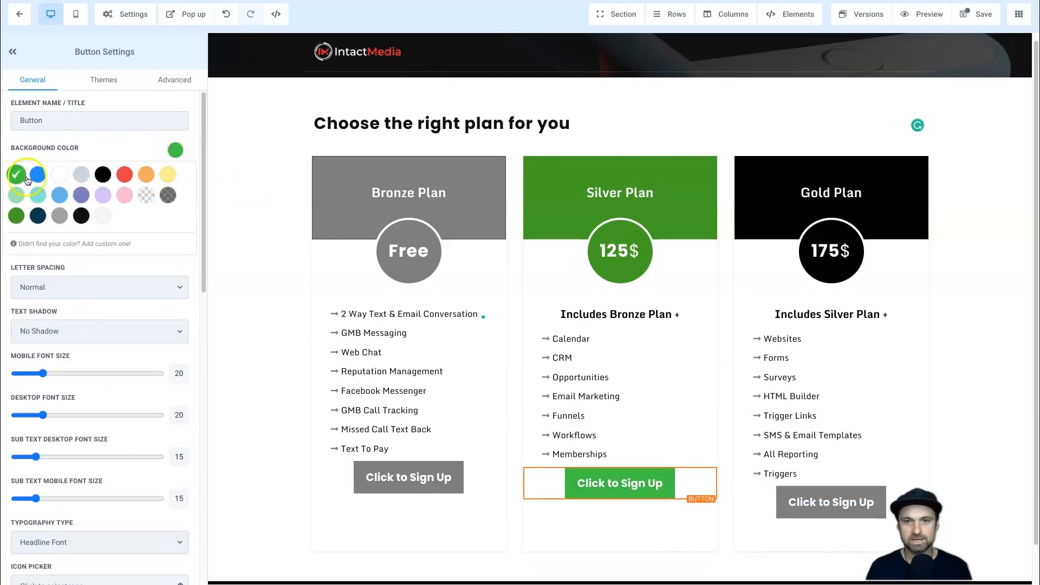
# Set the Gold Plan sign-up button's background colour to black.
pyautogui.click(804, 501)
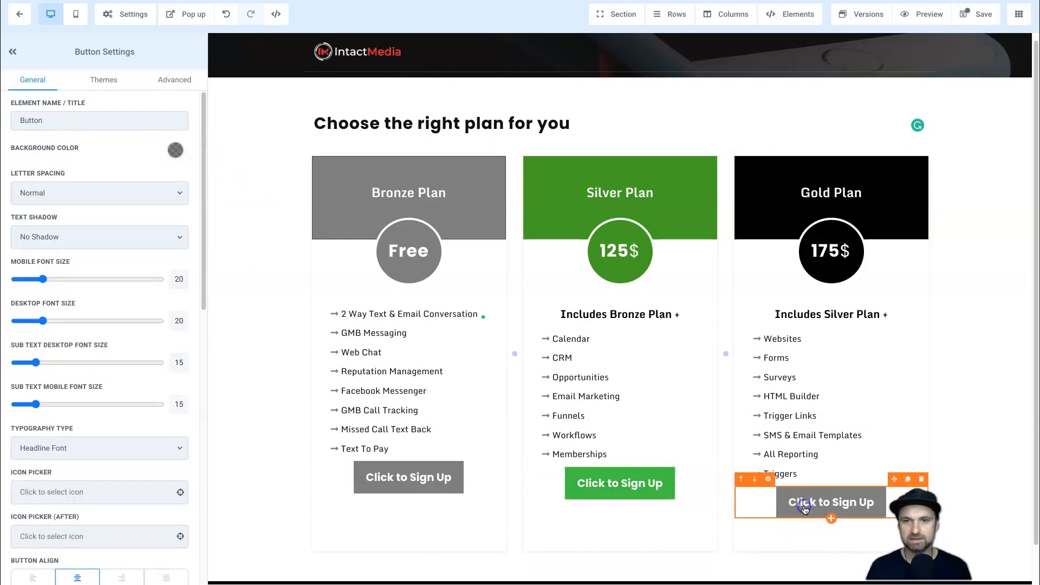
pyautogui.click(175, 150)
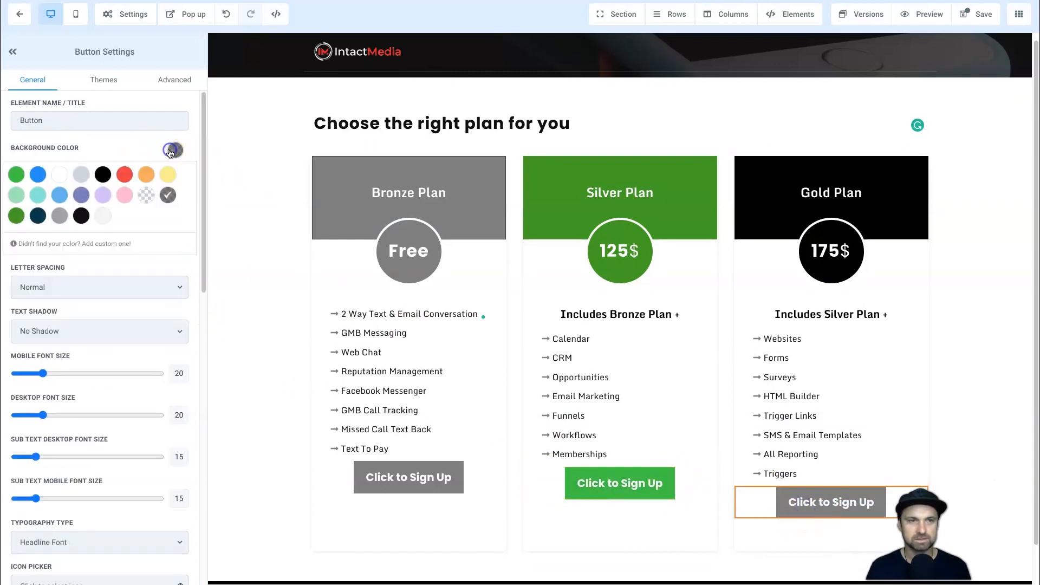
pyautogui.click(82, 216)
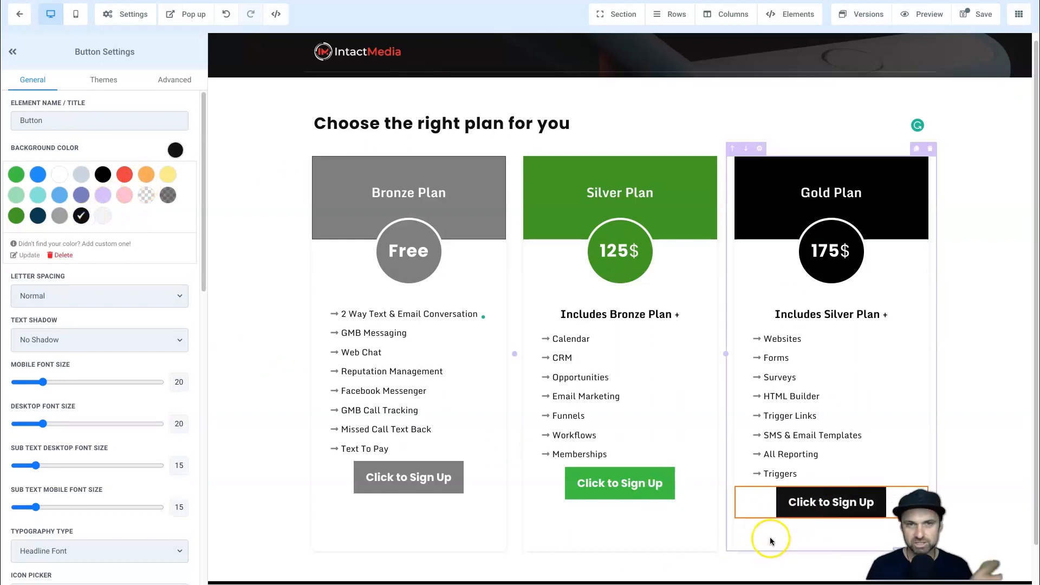
# Center-align the "Choose the right plan for you" headline above the three plans.
pyautogui.click(469, 109)
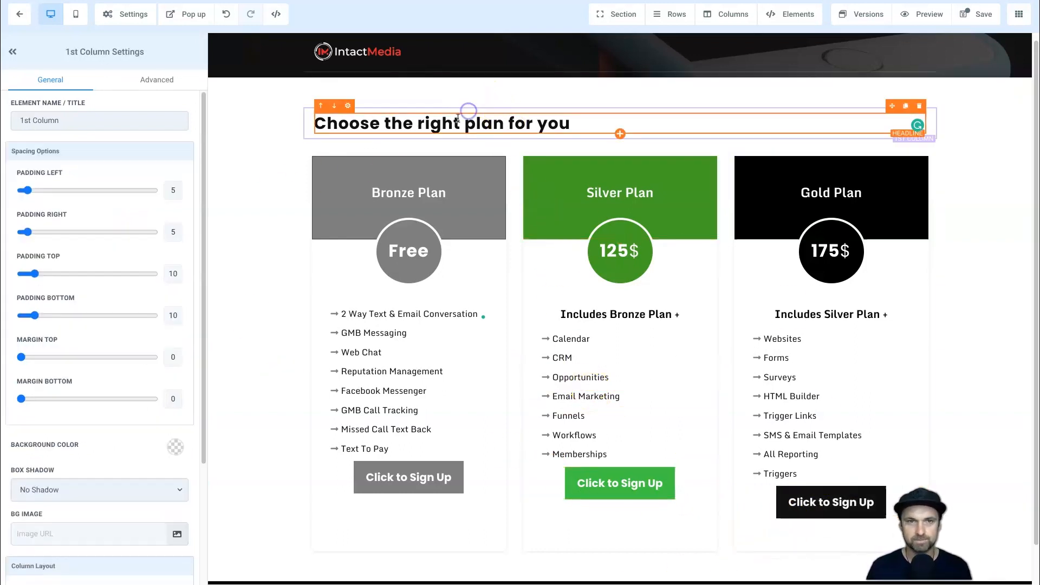
pyautogui.click(458, 119)
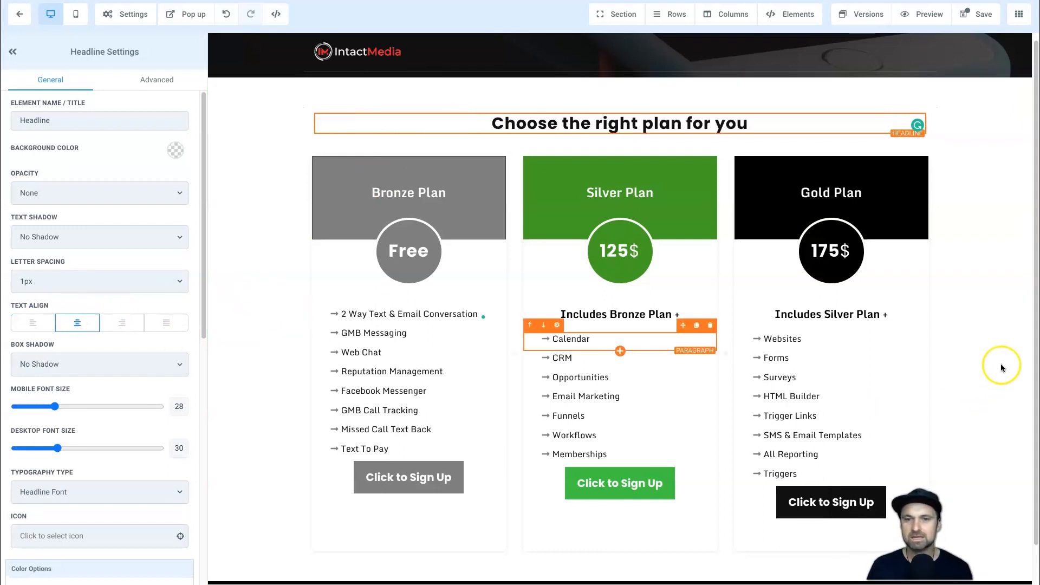
pyautogui.click(979, 375)
# Set the top margin of the Bronze Plan's sign-up button to 20.
pyautogui.scroll(-1, 978, 372)
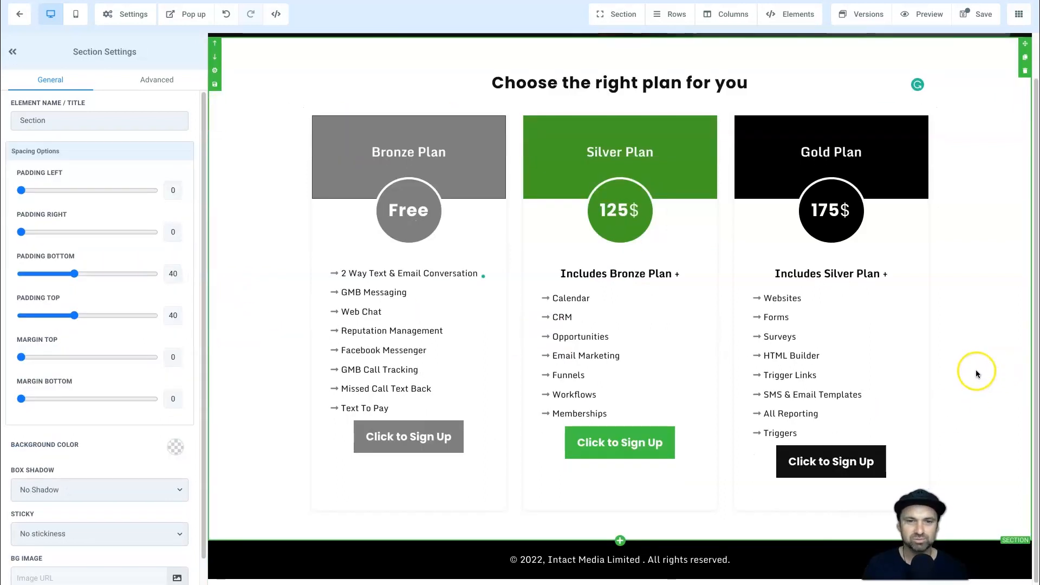
pyautogui.click(433, 440)
pyautogui.scroll(-5, 41, 324)
pyautogui.scroll(-2, 54, 369)
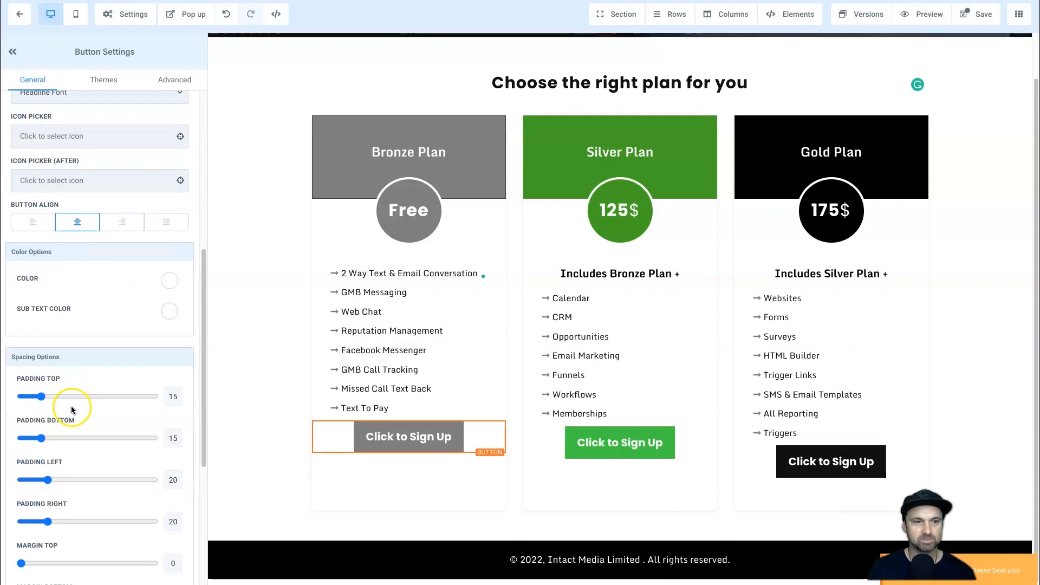
pyautogui.scroll(-2, 35, 490)
pyautogui.click(170, 472)
pyautogui.write('2')
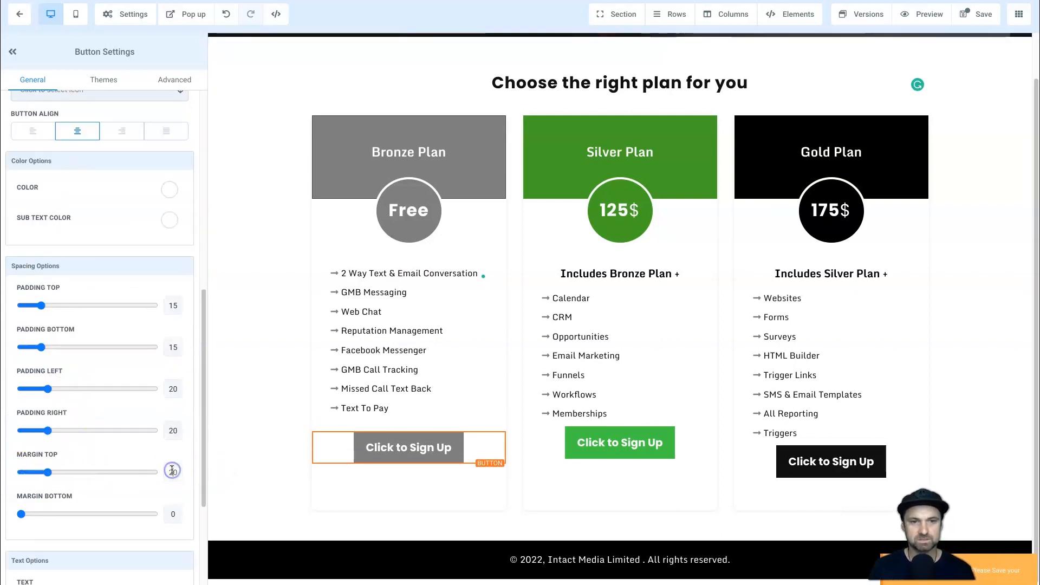
# Give the Silver and Gold sign-up buttons a top margin of 20 each.
pyautogui.click(663, 456)
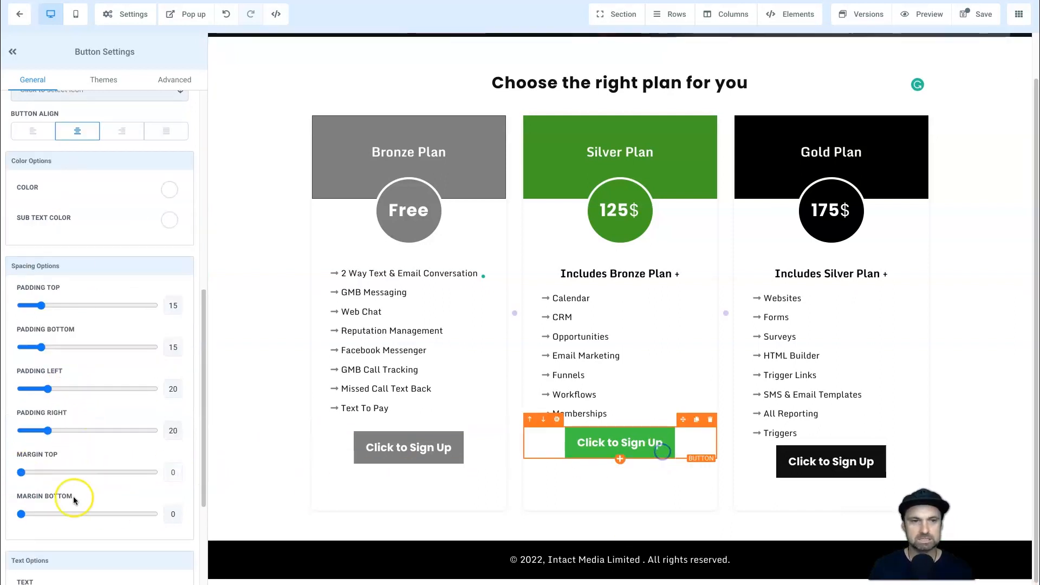
pyautogui.click(170, 472)
pyautogui.write('2')
pyautogui.click(886, 457)
pyautogui.click(169, 472)
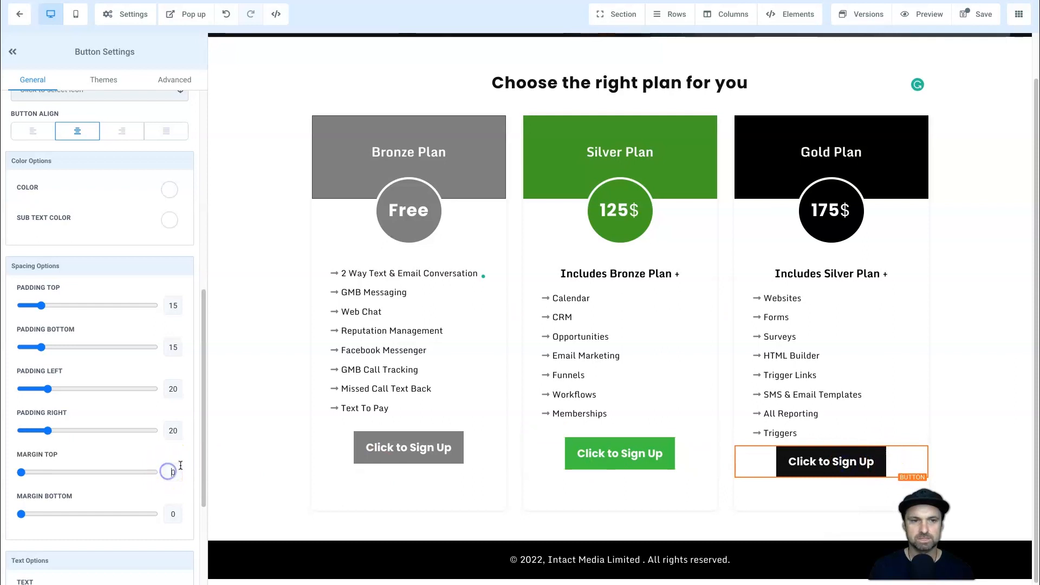
pyautogui.write('2')
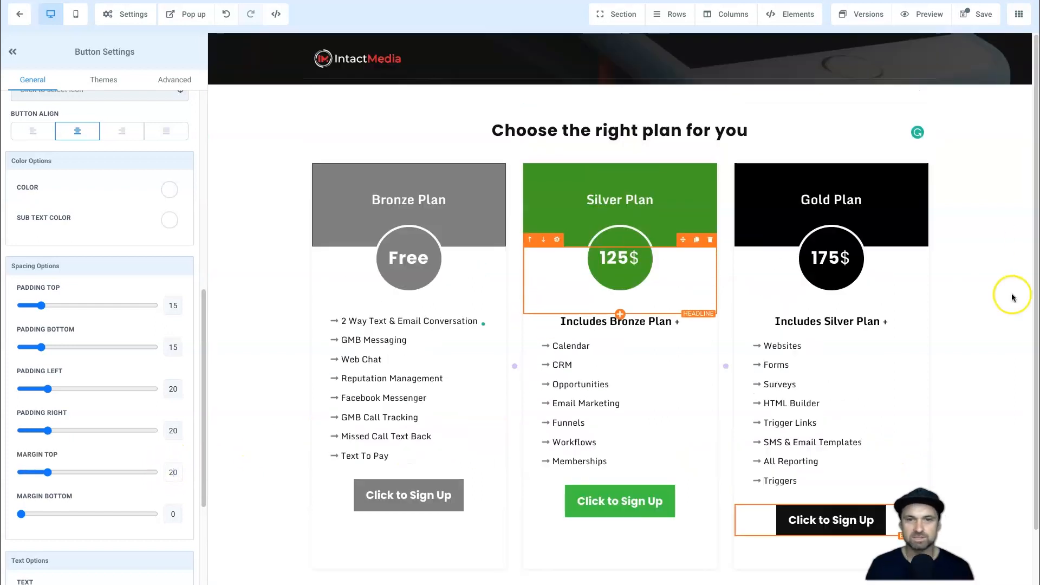
pyautogui.scroll(-1, 867, 391)
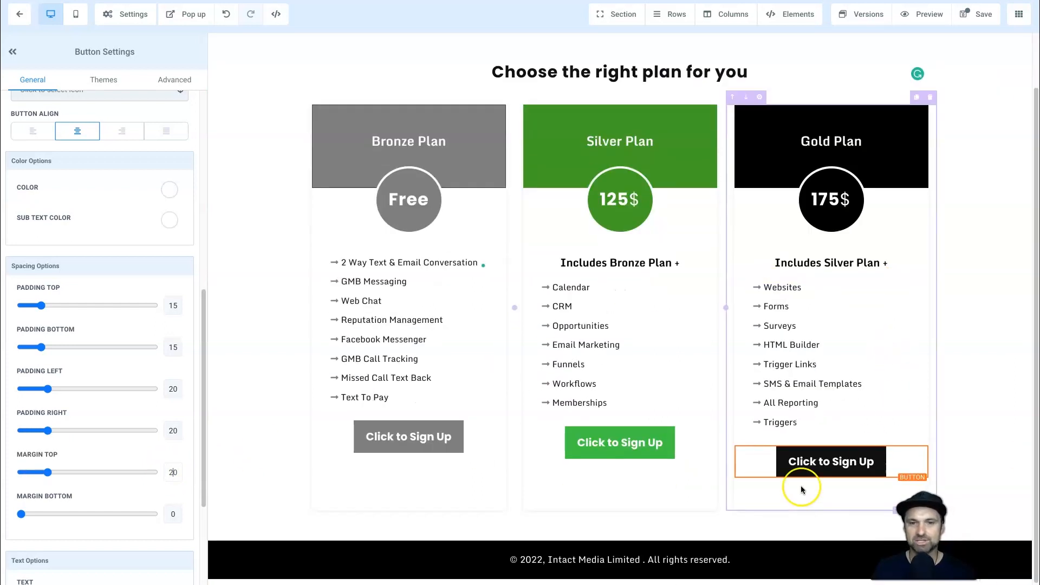
pyautogui.scroll(1, 584, 481)
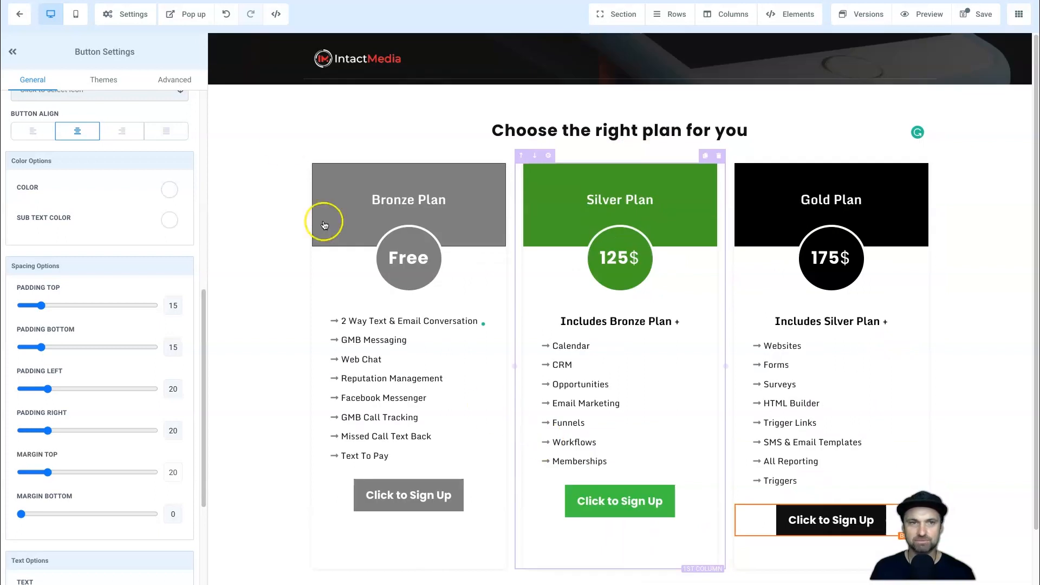
# Add a one-column row to the page's popup and place a 2 Step Order element in it.
pyautogui.click(193, 18)
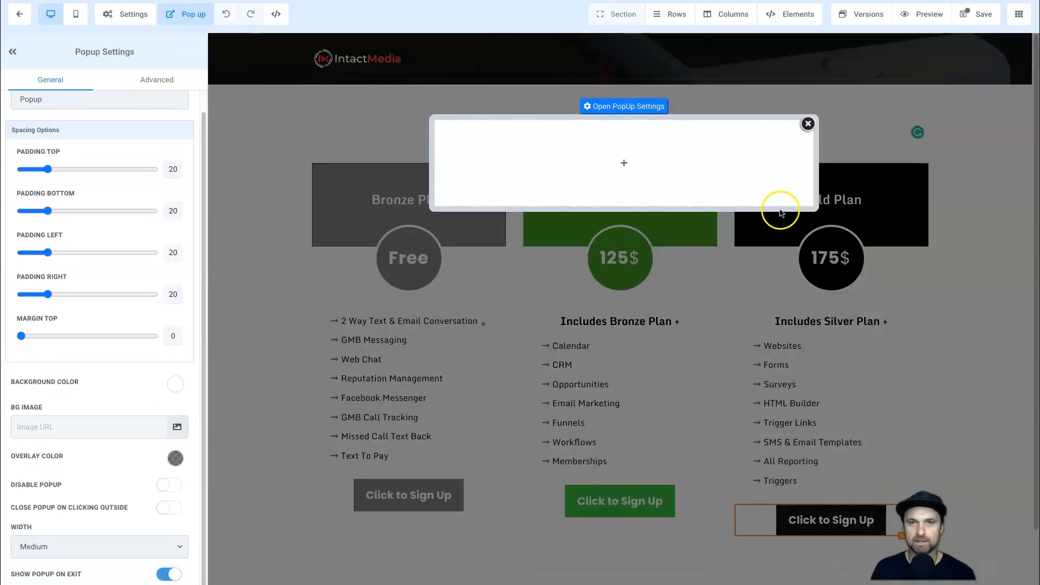
pyautogui.moveTo(618, 162)
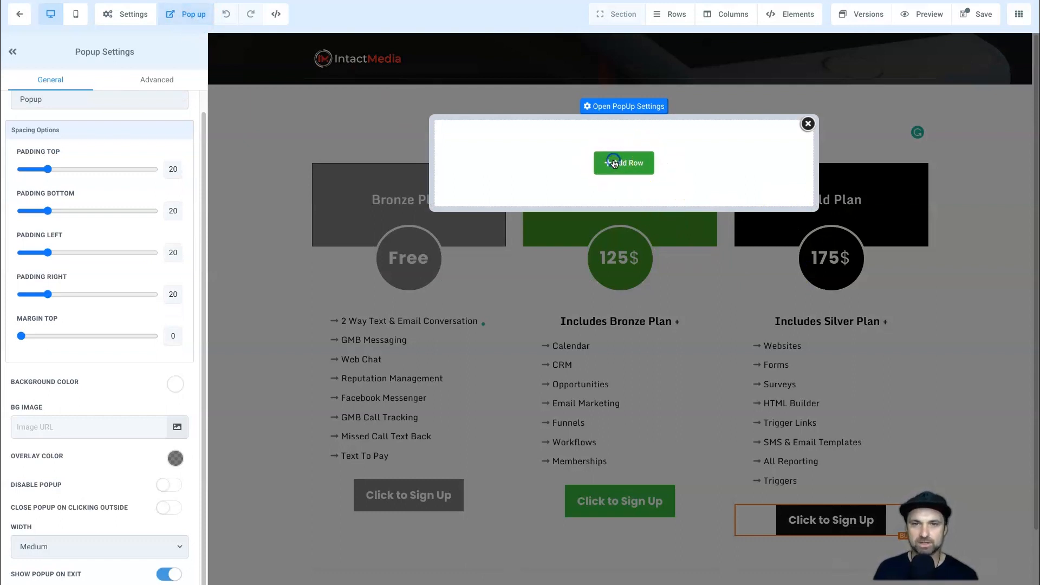
pyautogui.click(614, 162)
pyautogui.click(879, 101)
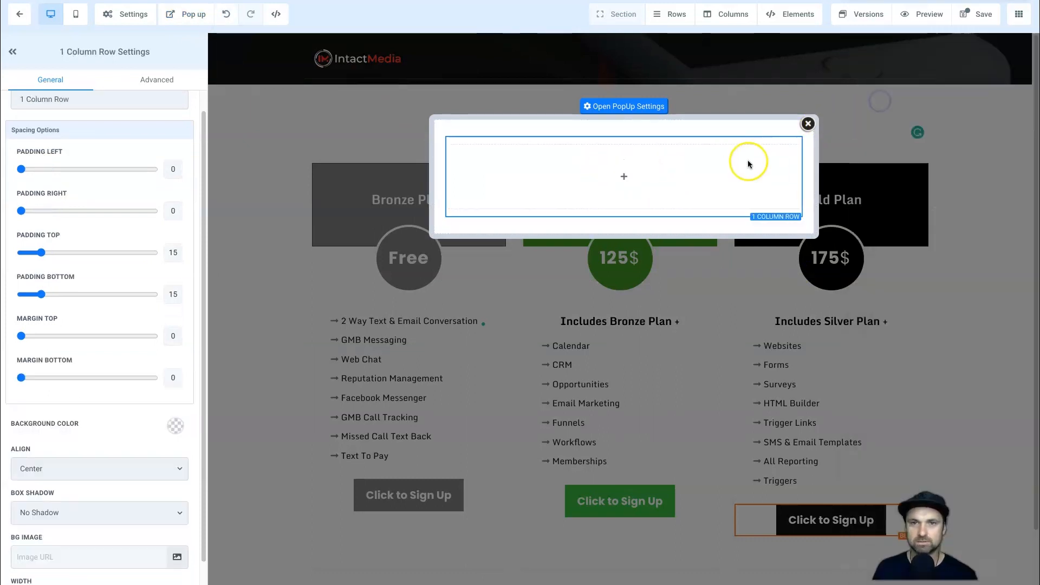
pyautogui.click(623, 179)
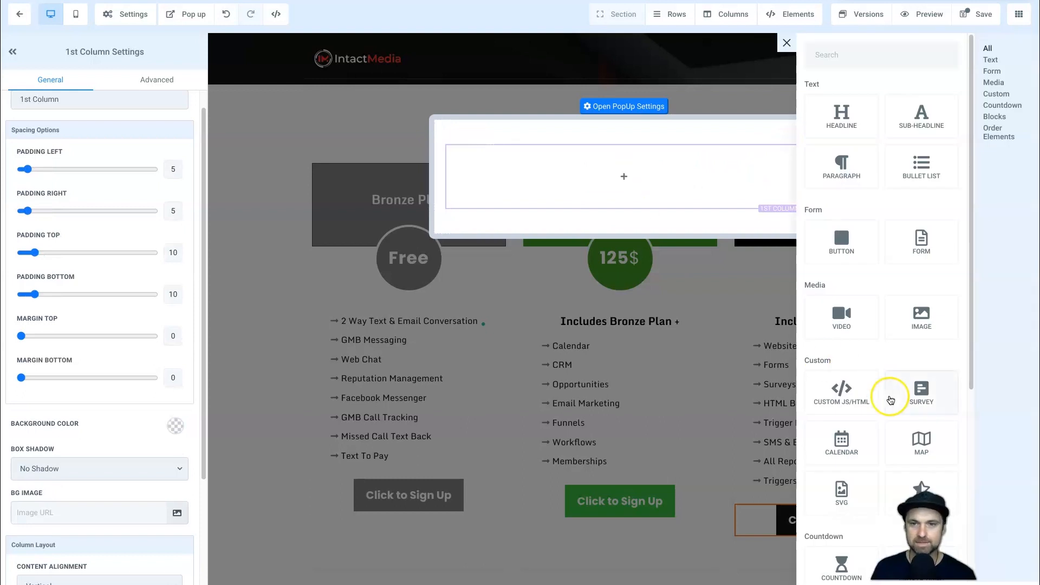
pyautogui.scroll(-5, 892, 394)
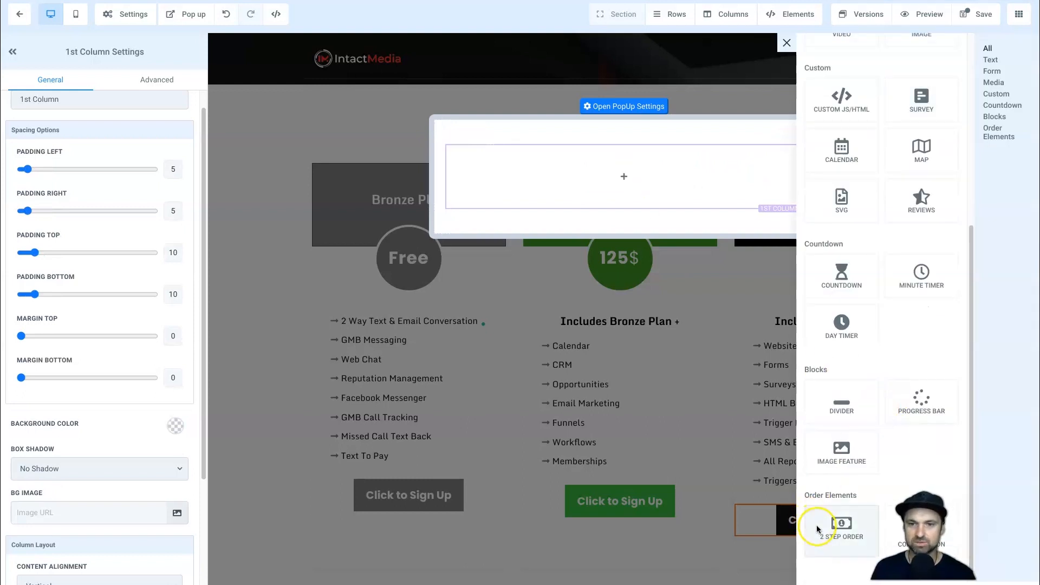
pyautogui.moveTo(818, 529); pyautogui.dragTo(677, 220)
pyautogui.moveTo(624, 180); pyautogui.dragTo(624, 179)
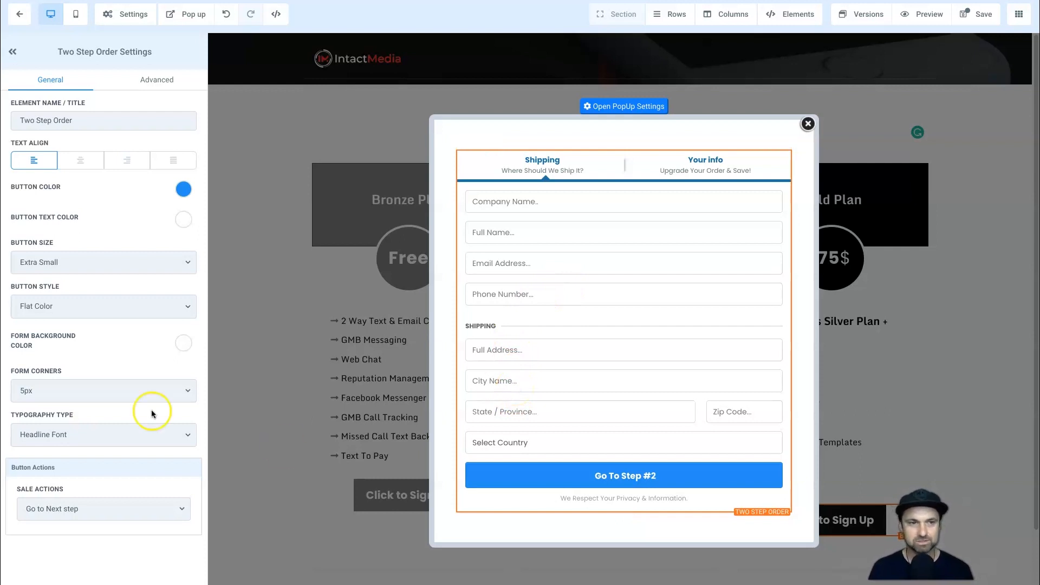
# Open the two-step order form's advanced settings and compare its Step #1 and Step #2 options.
pyautogui.click(156, 81)
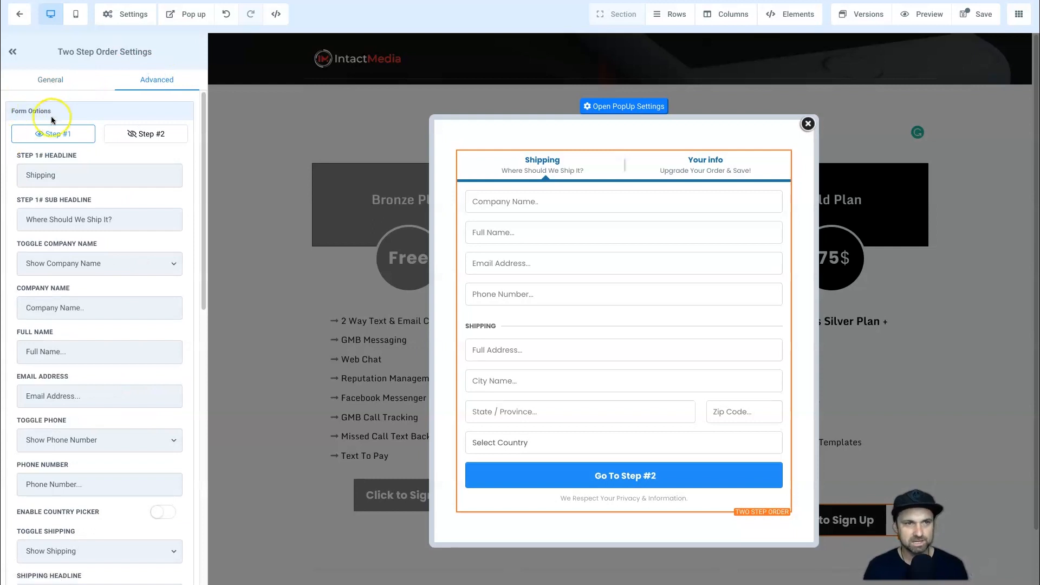
pyautogui.click(125, 133)
pyautogui.click(72, 136)
pyautogui.click(143, 134)
pyautogui.click(58, 133)
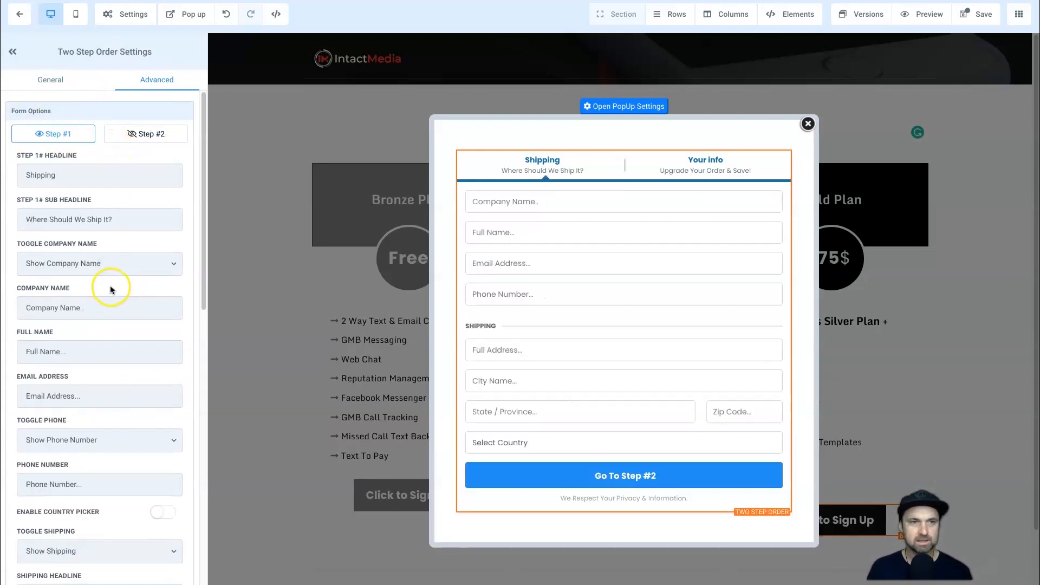
# Hide the phone number and shipping fields in Step #1 of the order form.
pyautogui.scroll(-1, 87, 284)
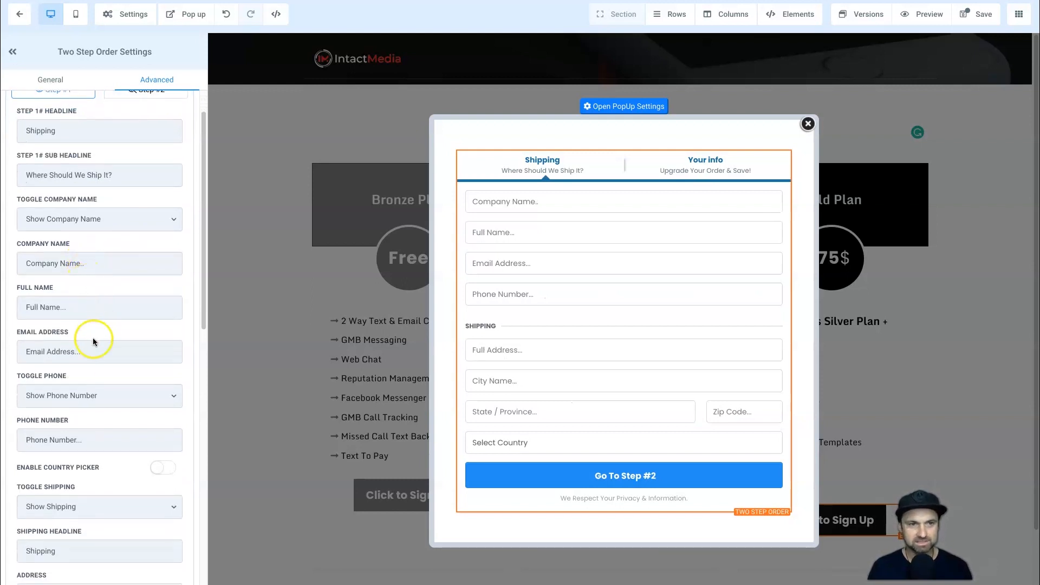
pyautogui.scroll(-1, 79, 357)
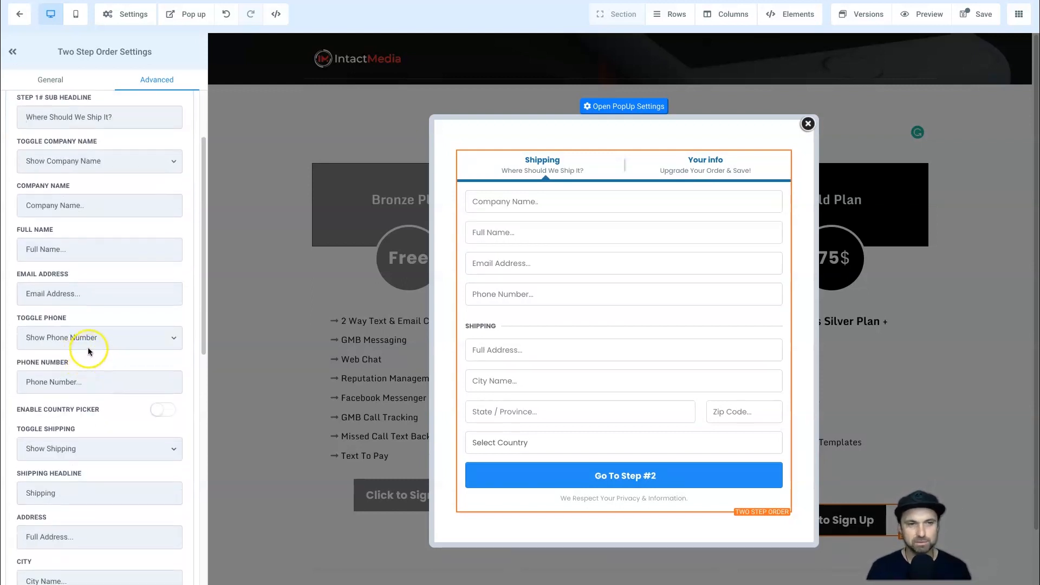
pyautogui.click(89, 340)
pyautogui.click(84, 351)
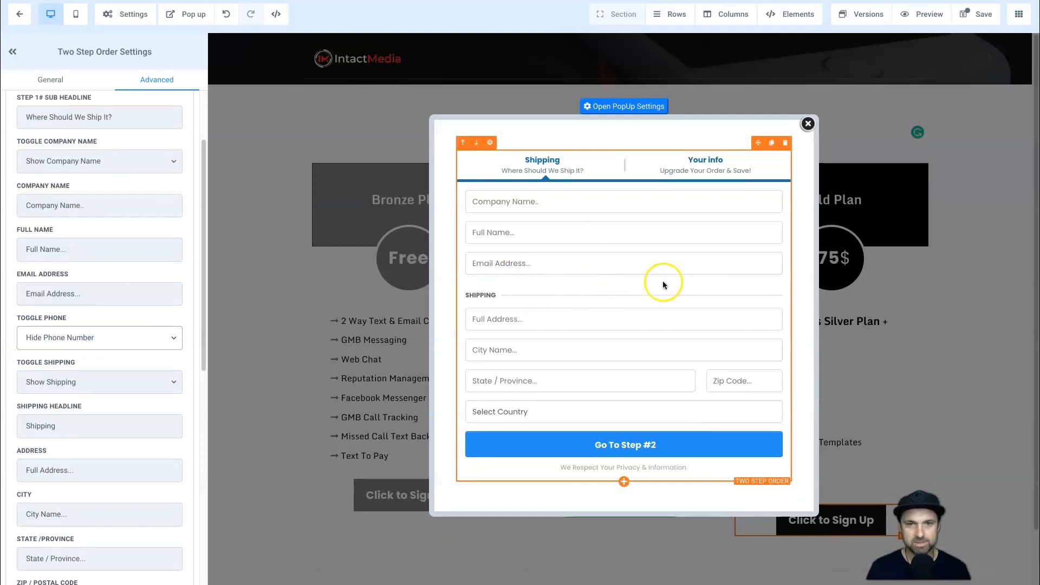
pyautogui.scroll(-3, 83, 343)
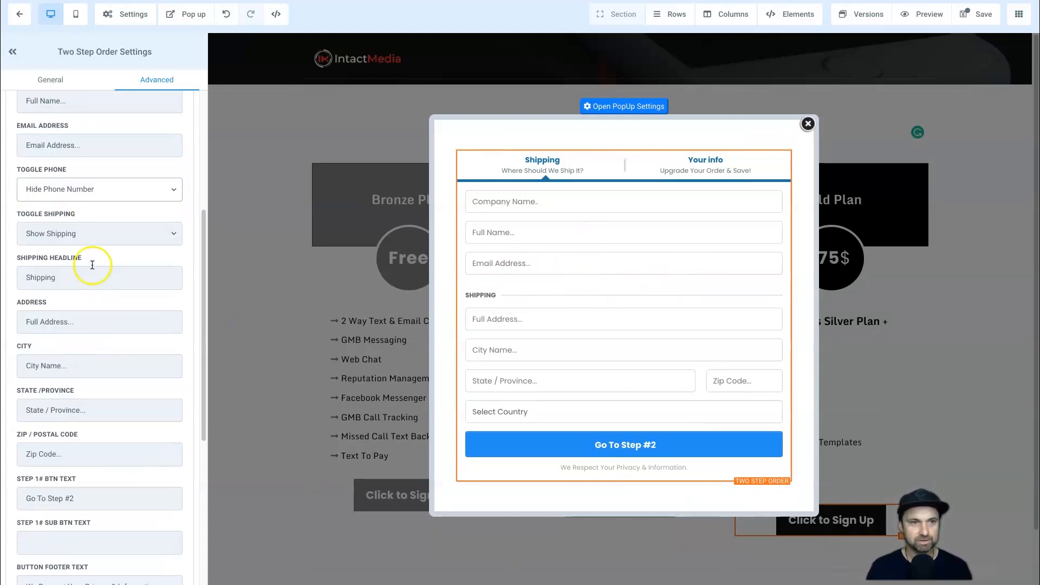
pyautogui.click(88, 235)
pyautogui.click(79, 248)
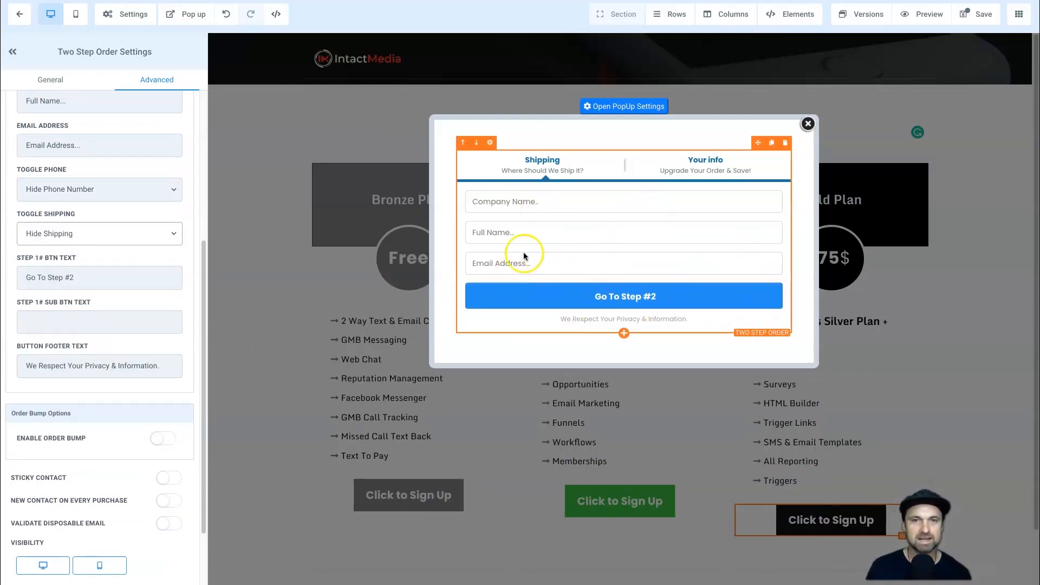
# Check the order form's Step #2 layout, then save the page with Step #1 displayed.
pyautogui.scroll(3, 116, 232)
pyautogui.click(142, 134)
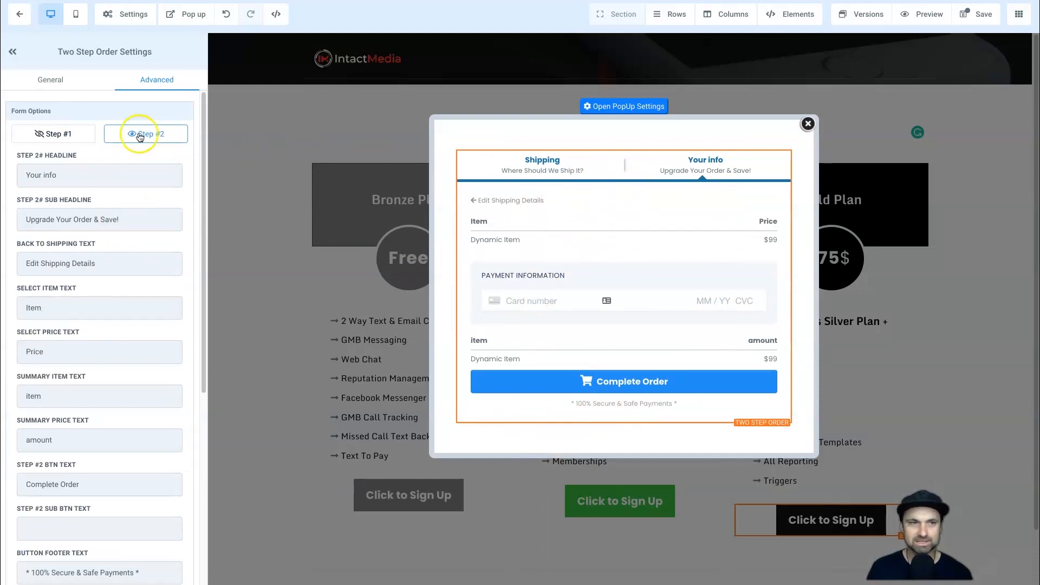
pyautogui.click(78, 135)
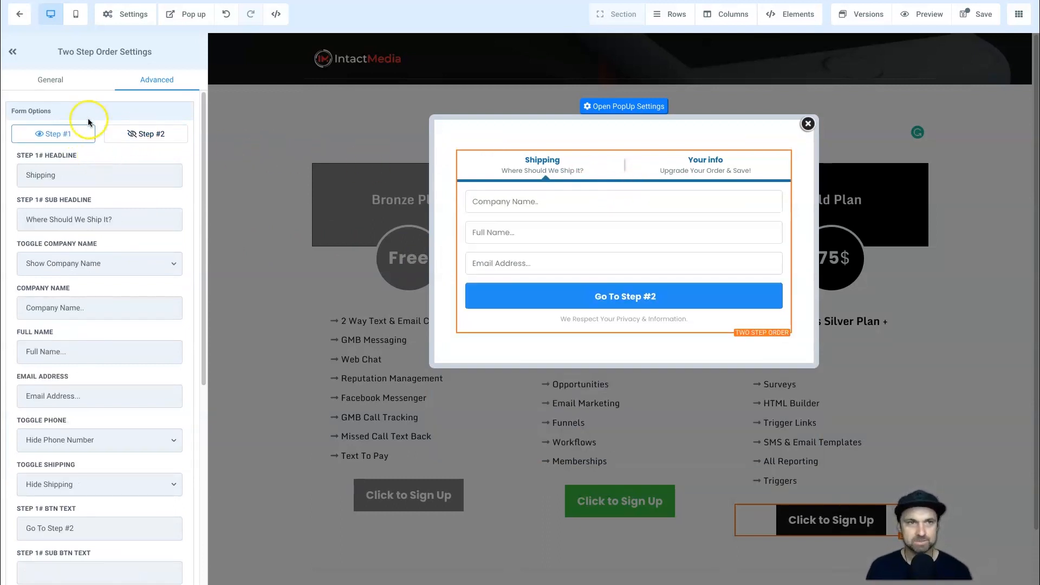
pyautogui.click(973, 15)
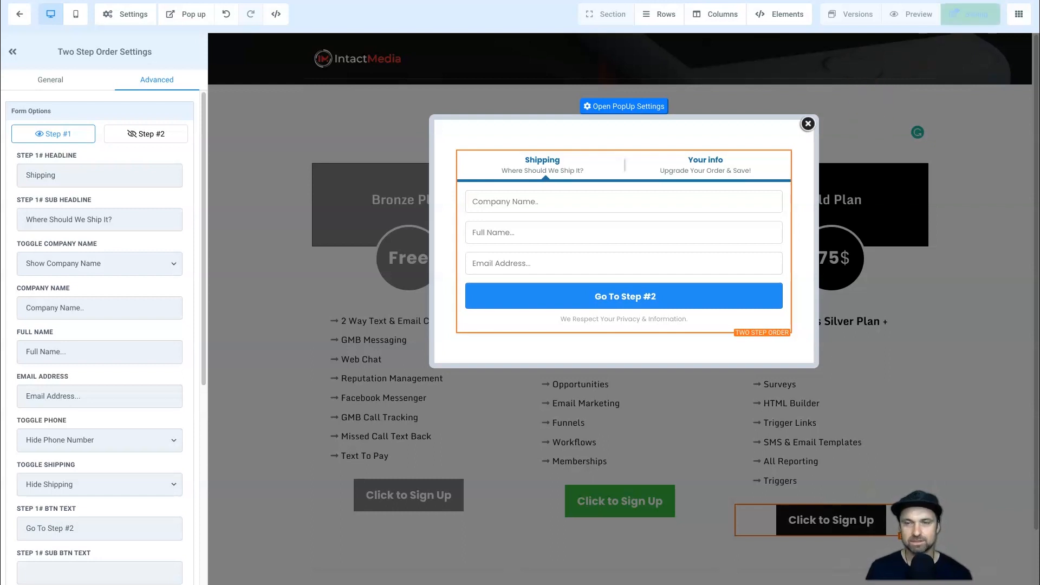
# Preview the page, check the order form opened by the Bronze sign-up button, and exit the page editor.
pyautogui.click(926, 22)
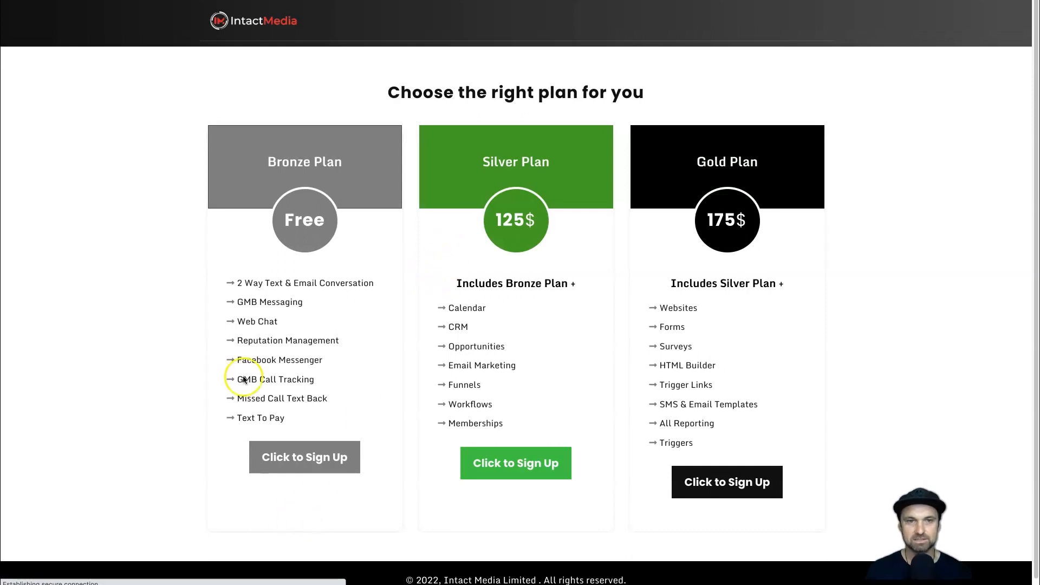
pyautogui.click(295, 458)
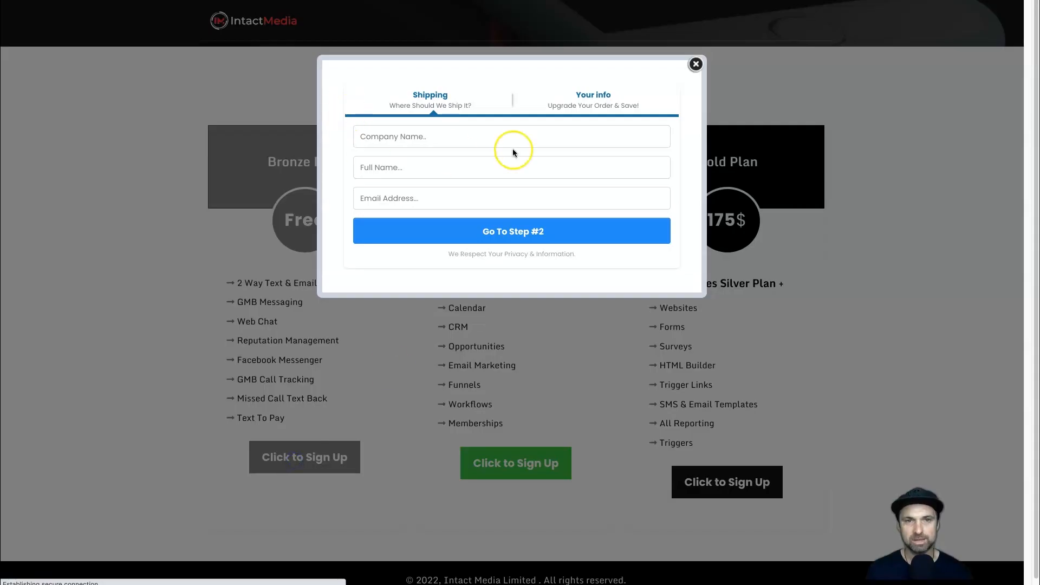
pyautogui.click(616, 110)
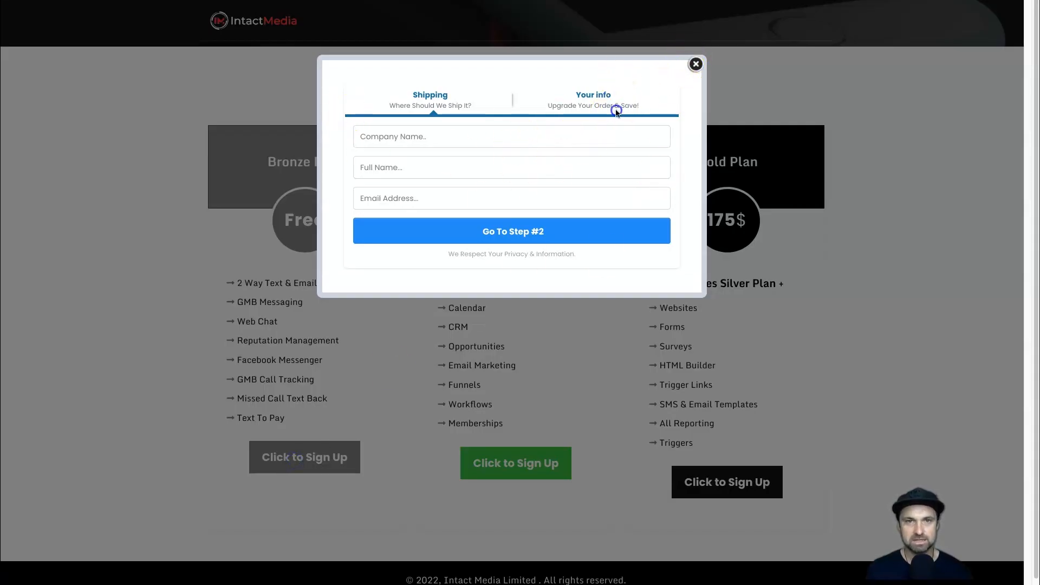
pyautogui.moveTo(506, 101); pyautogui.dragTo(631, 106)
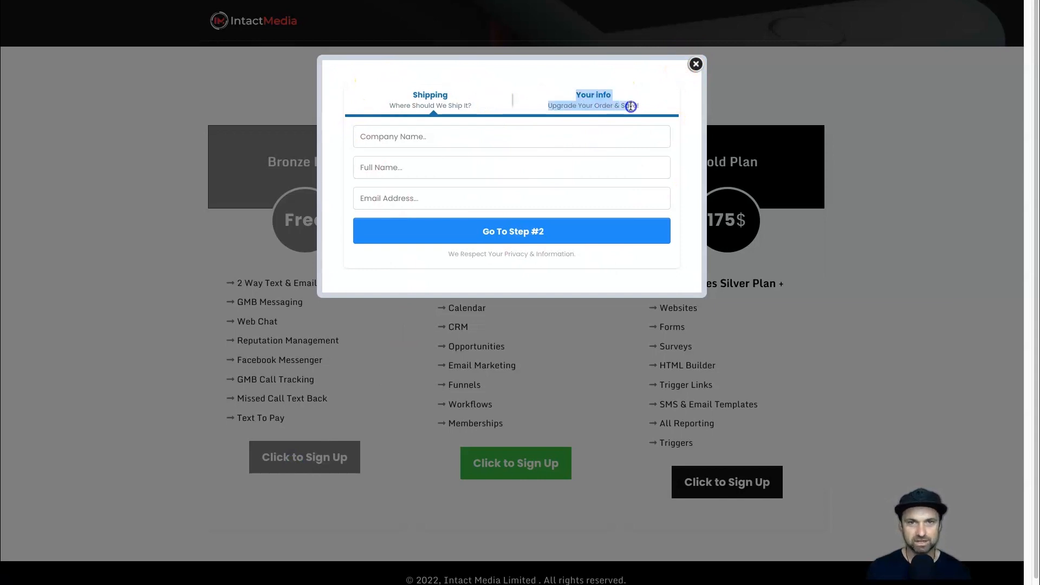
pyautogui.click(696, 64)
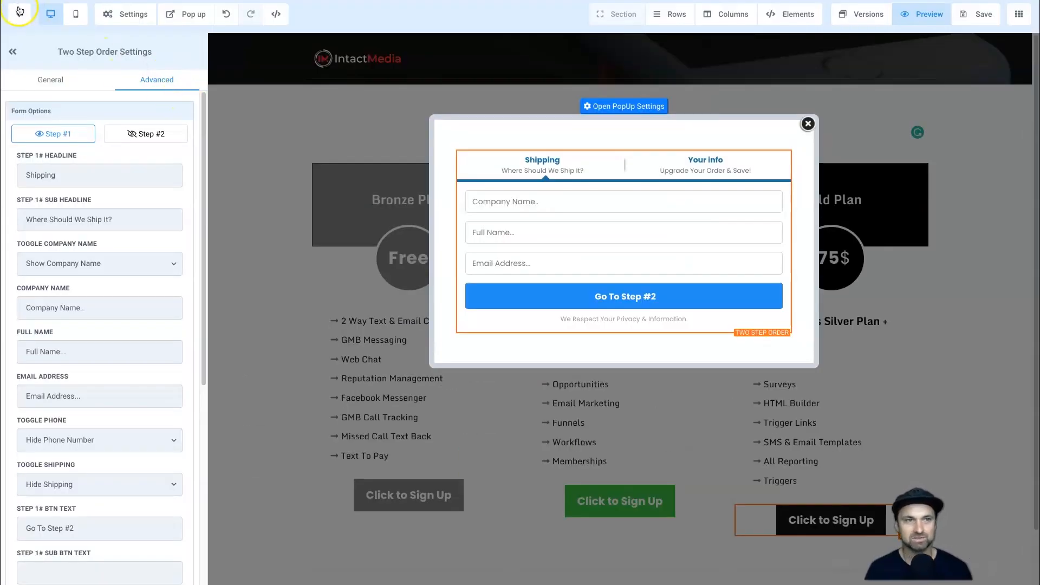
pyautogui.click(21, 16)
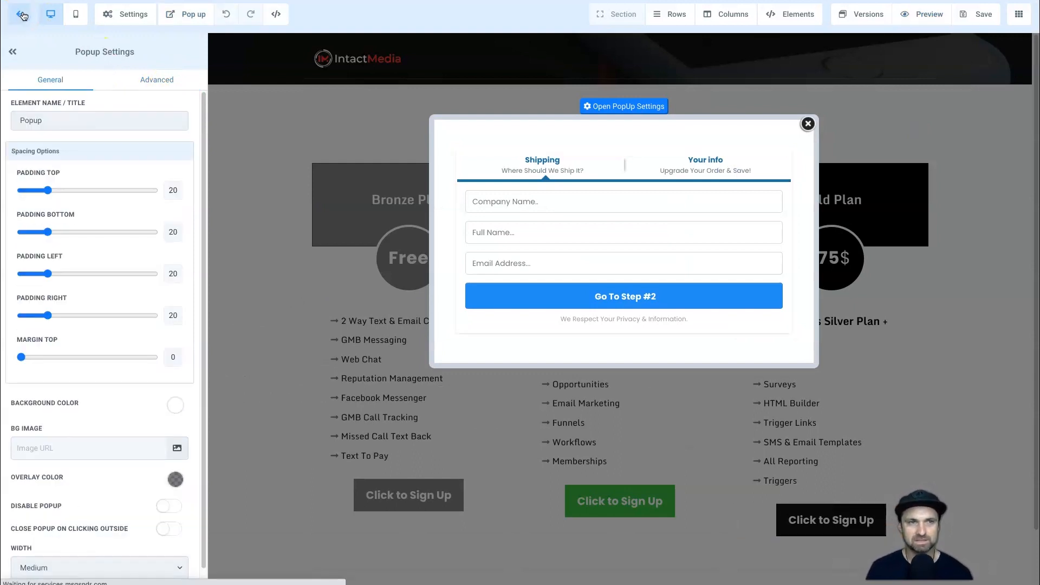
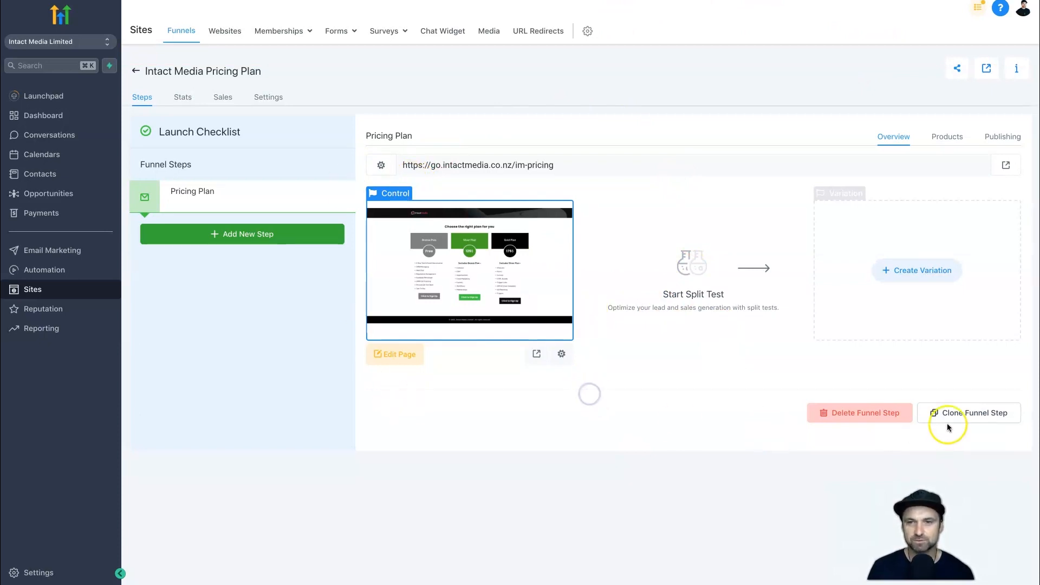
# Clone the Pricing Plan step within the current funnel.
pyautogui.click(974, 414)
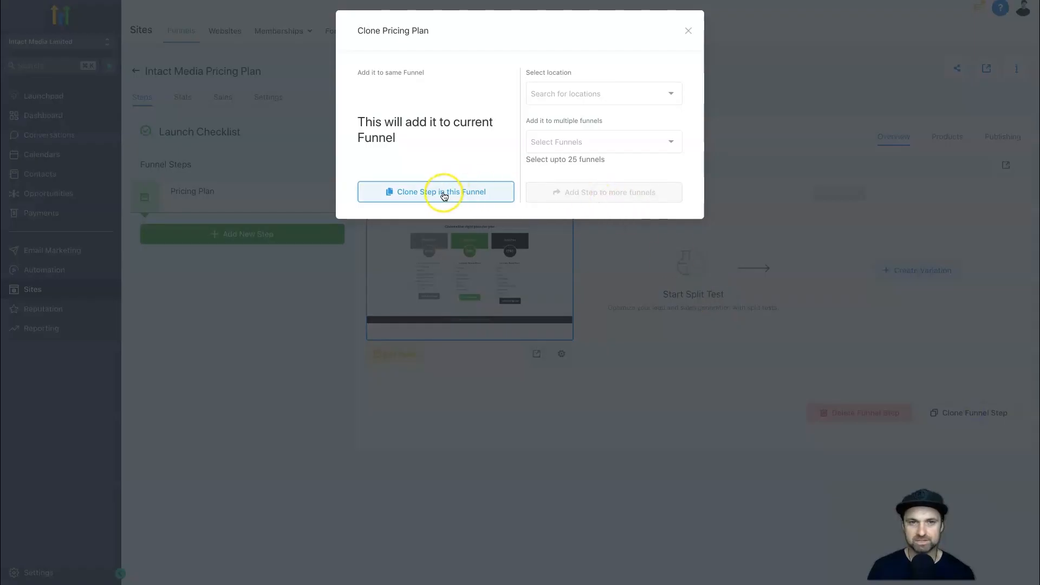
pyautogui.click(442, 194)
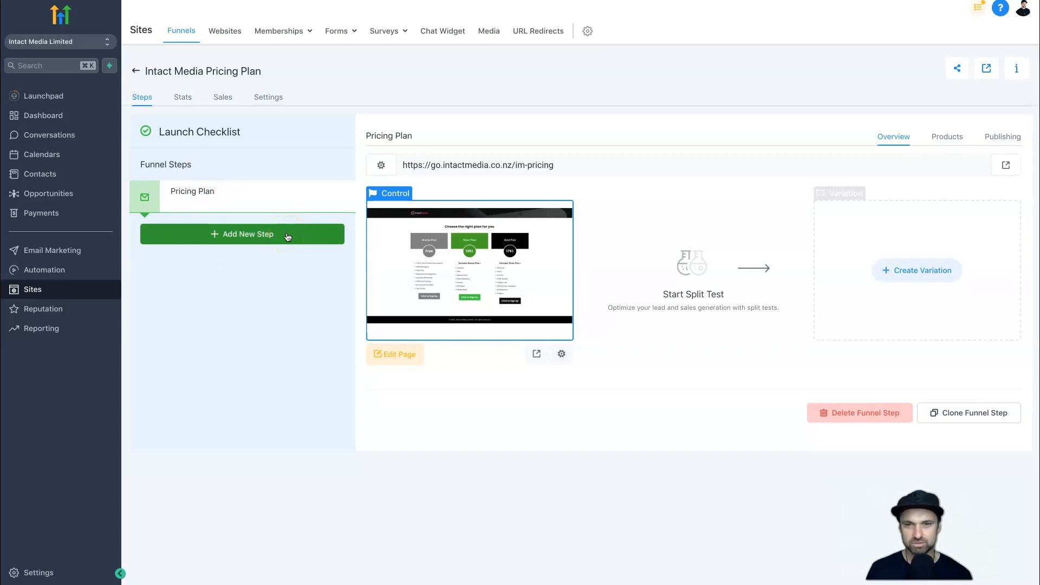
pyautogui.click(198, 337)
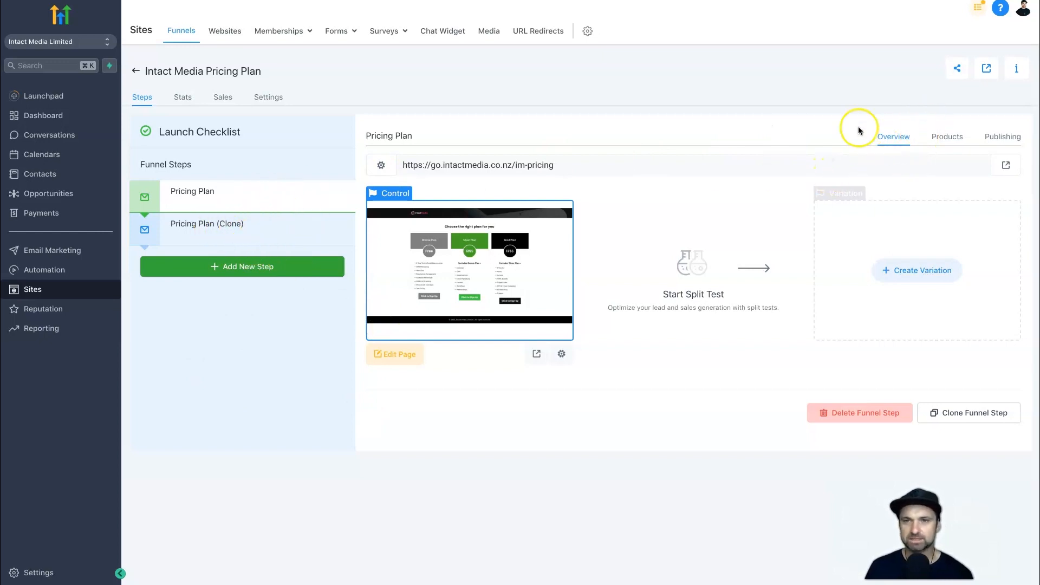
# Add a subscription product named Bronze Plan to the Pricing Plan funnel step.
pyautogui.click(947, 138)
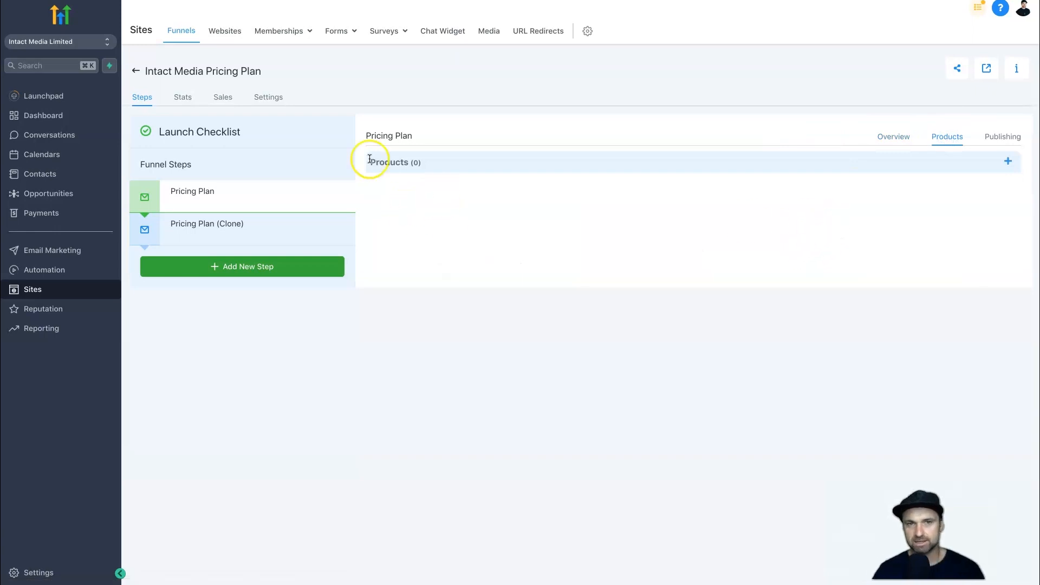
pyautogui.moveTo(376, 163); pyautogui.dragTo(417, 163)
pyautogui.click(417, 163)
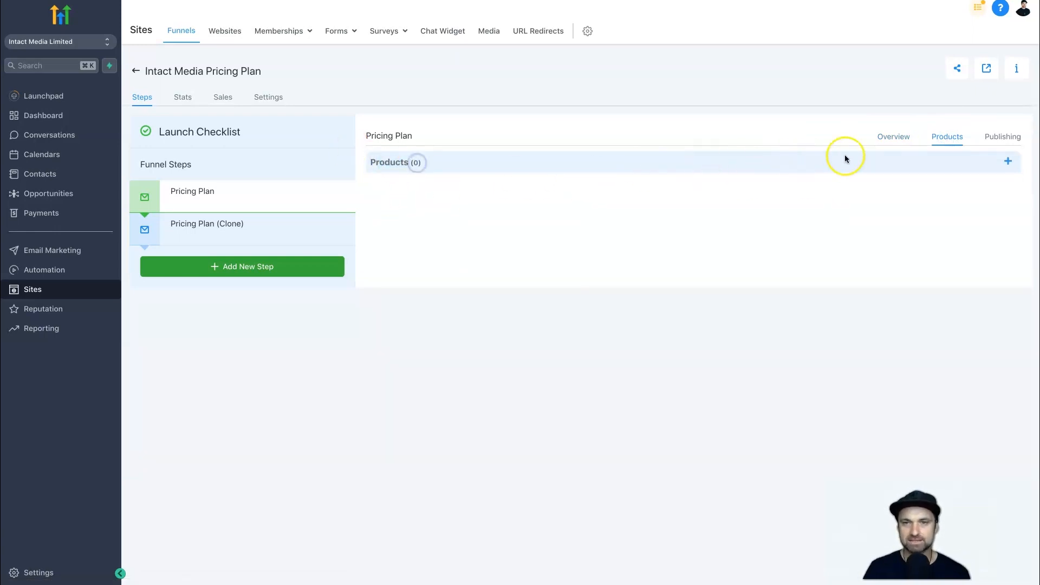
pyautogui.click(1008, 161)
pyautogui.tripleClick(475, 261)
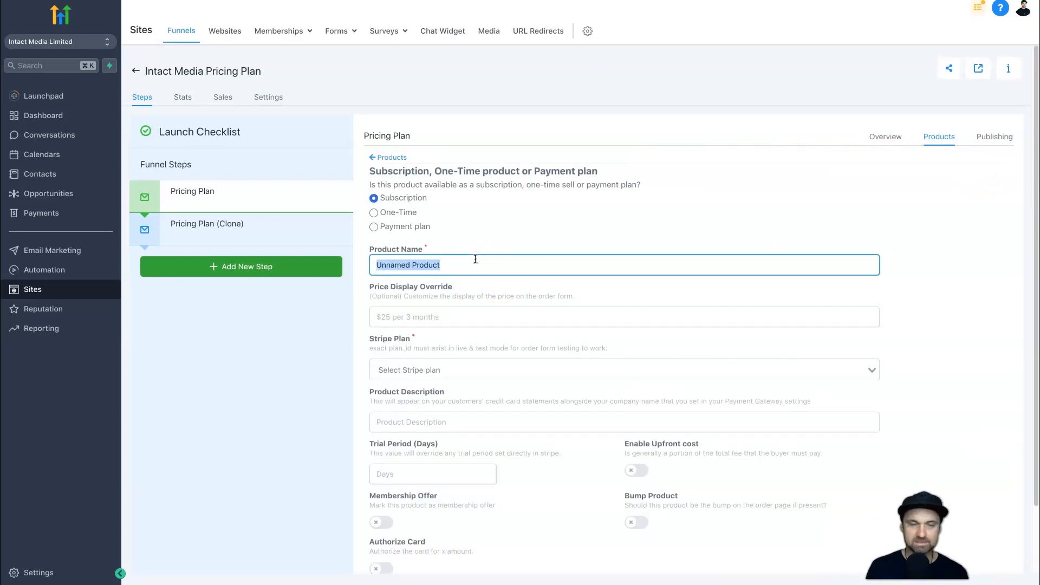
pyautogui.write('Bronze Plan')
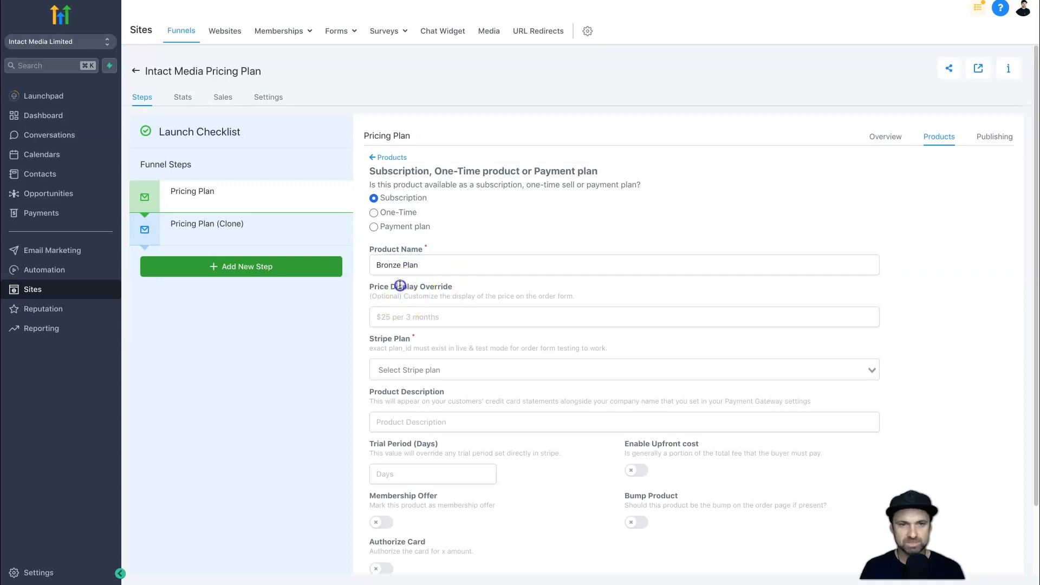
# Set the Bronze product's price display to $97 p/m, link the Bronze Plan $97/month Stripe plan, and save it.
pyautogui.click(437, 325)
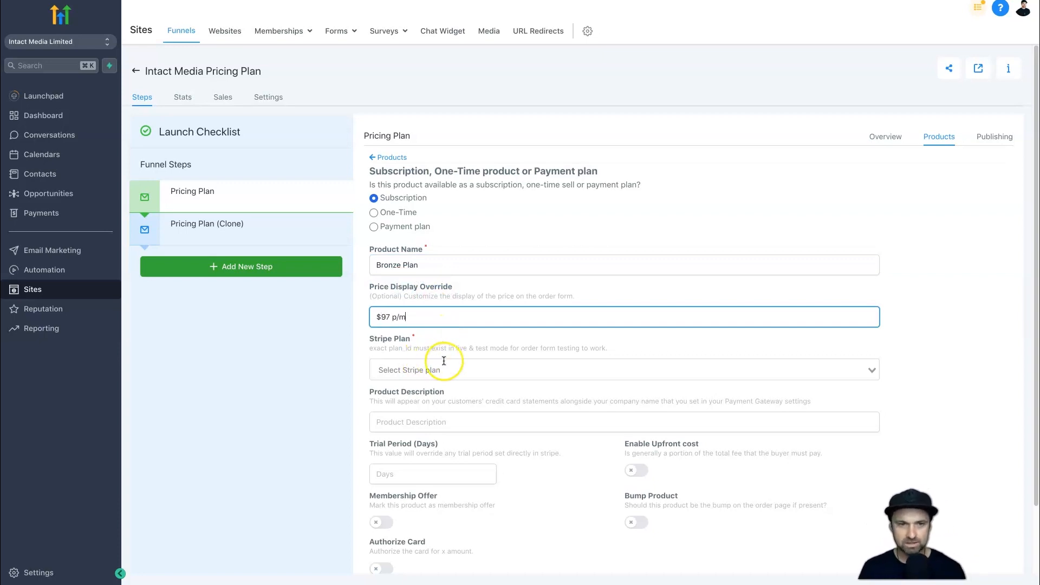
pyautogui.click(428, 374)
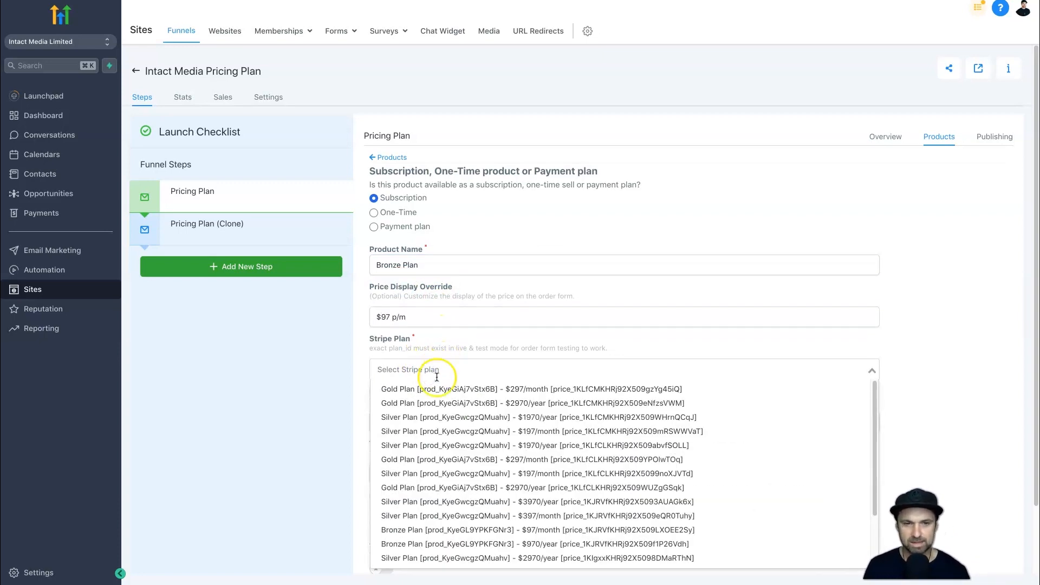
pyautogui.scroll(-1, 473, 488)
pyautogui.scroll(-1, 474, 489)
pyautogui.scroll(1, 477, 481)
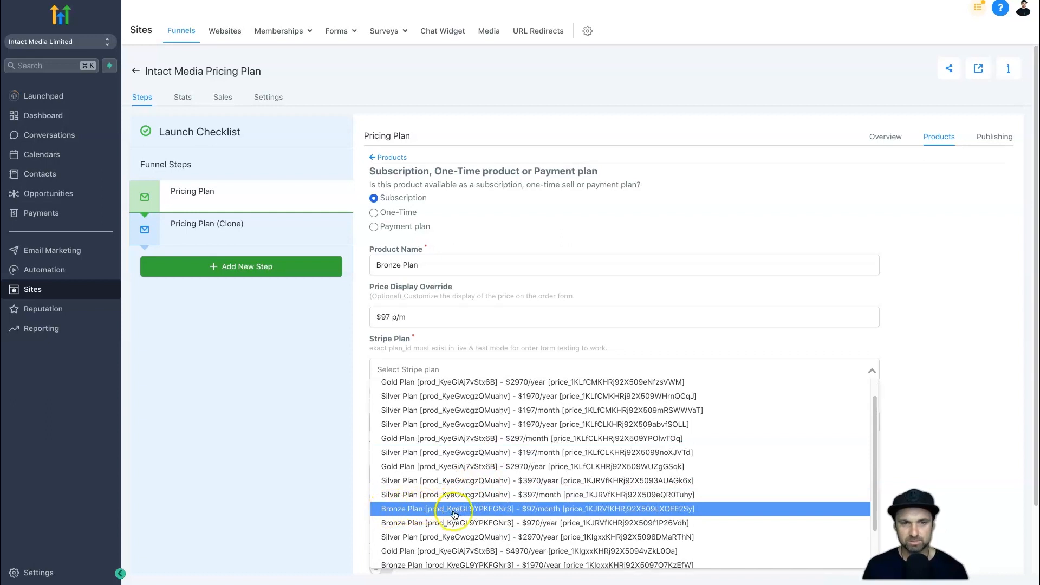
pyautogui.click(541, 513)
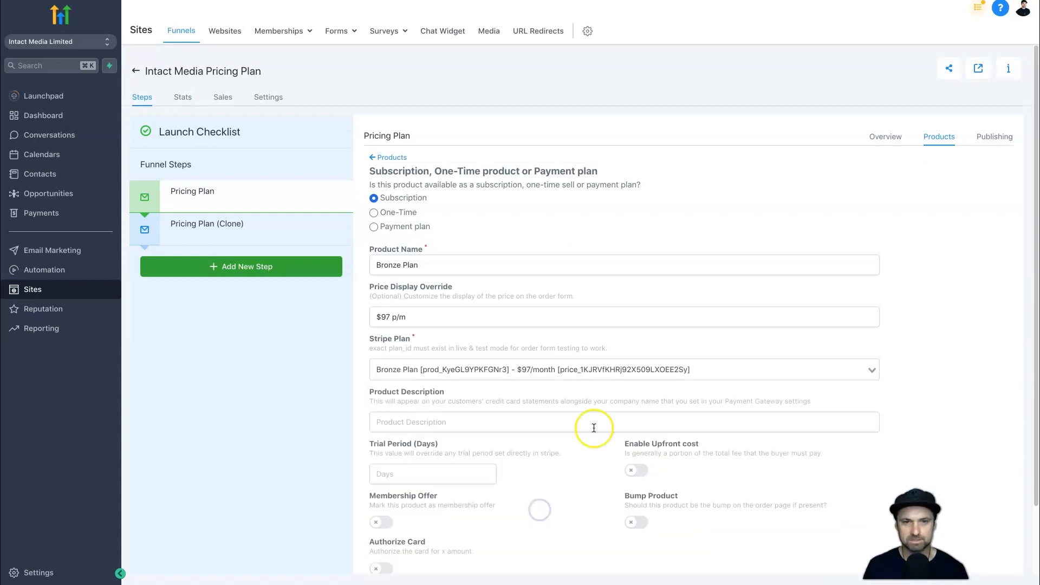
pyautogui.scroll(-1, 575, 435)
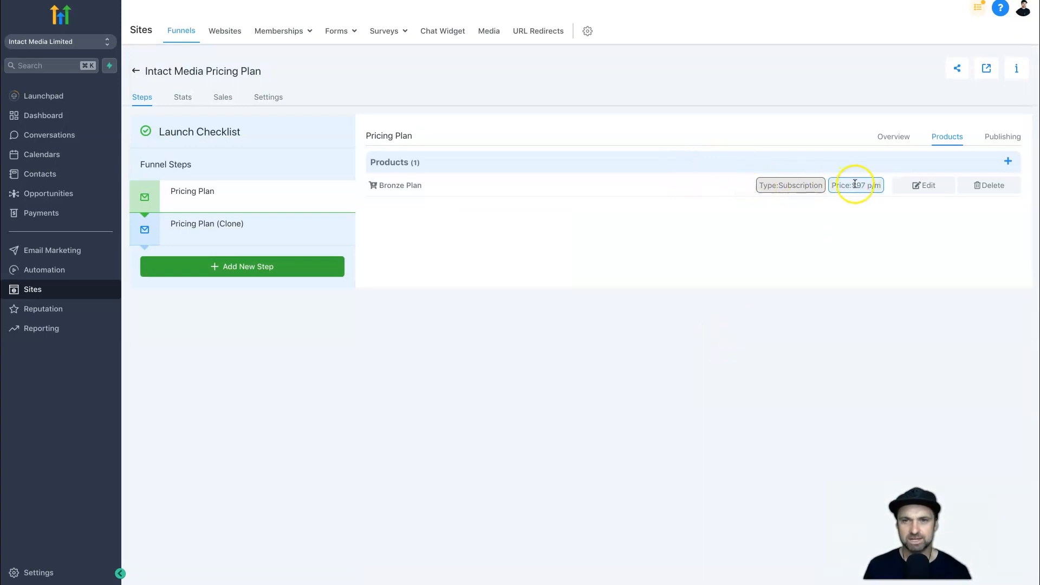
pyautogui.moveTo(451, 184); pyautogui.dragTo(374, 186)
pyautogui.click(547, 230)
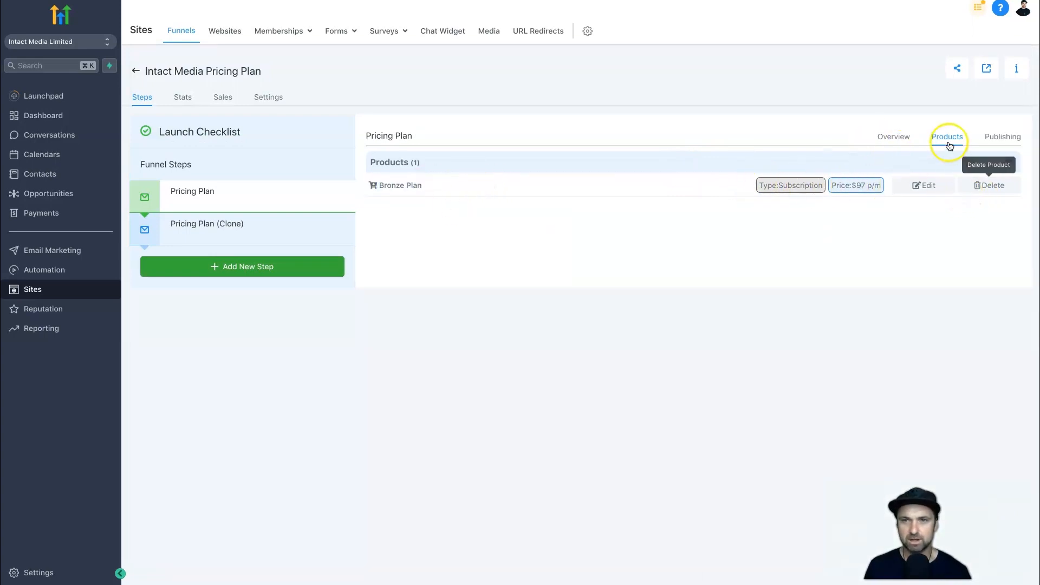
# Add a subscription product named Silver Plan with the price display override $197 p/m.
pyautogui.click(1006, 161)
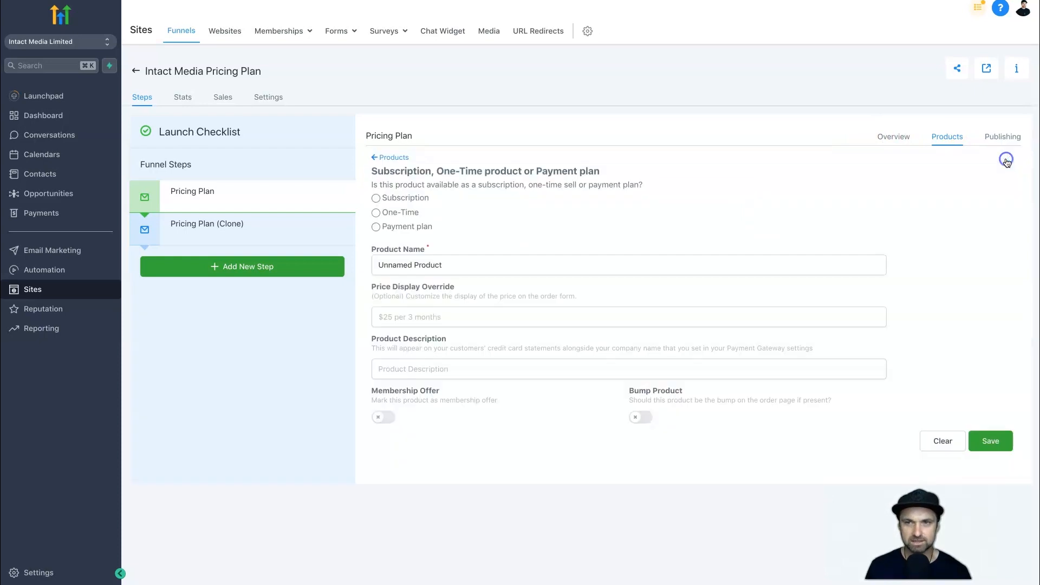
pyautogui.tripleClick(484, 259)
pyautogui.write('Silver Plan')
pyautogui.press('Tab')
pyautogui.write('$107')
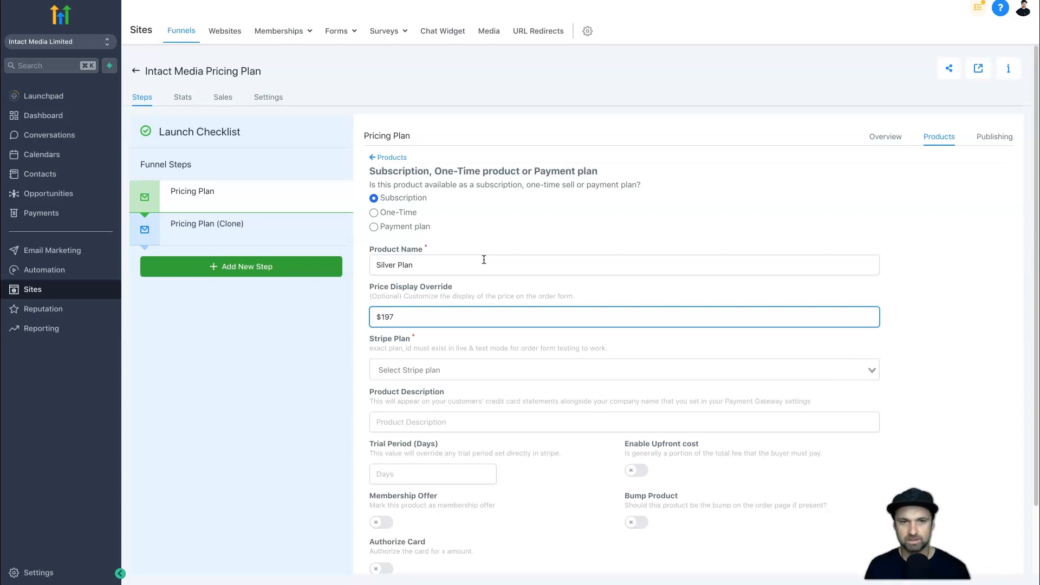
pyautogui.write(' p/m')
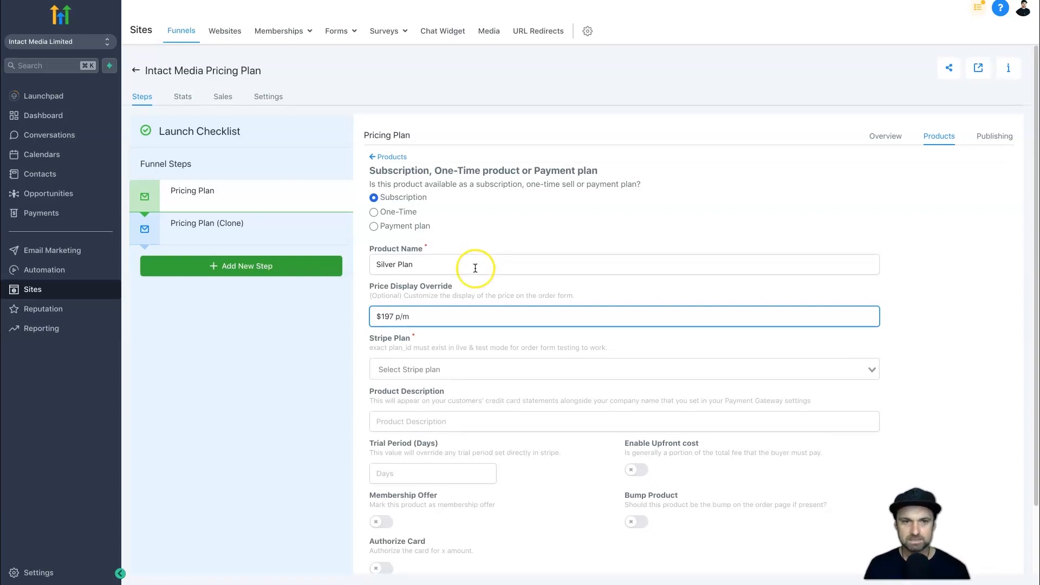
# Link the Silver product to the Silver Plan $197/month Stripe plan and save it.
pyautogui.click(419, 370)
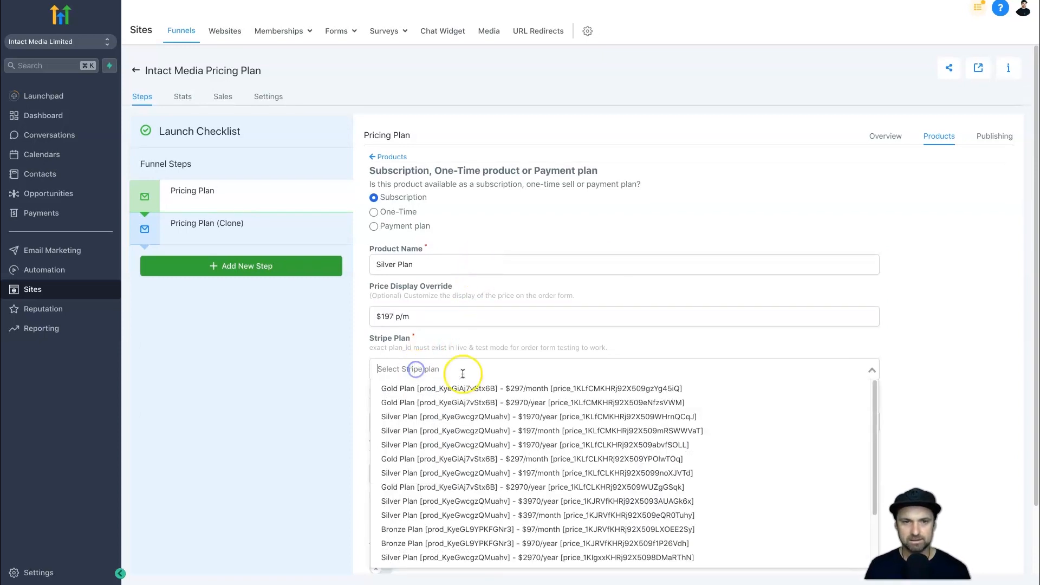
pyautogui.click(475, 473)
pyautogui.scroll(-2, 698, 371)
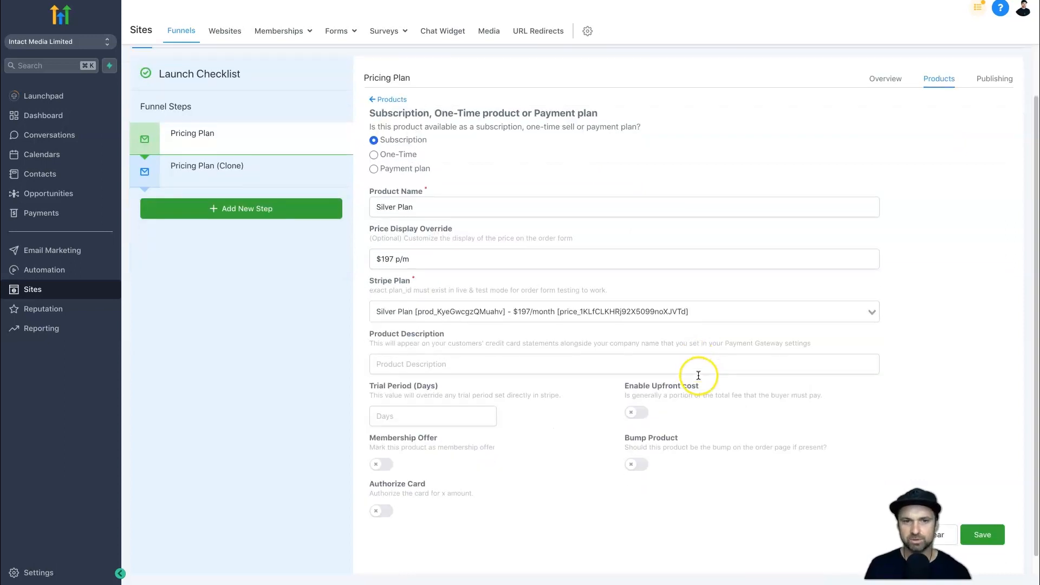
pyautogui.click(986, 515)
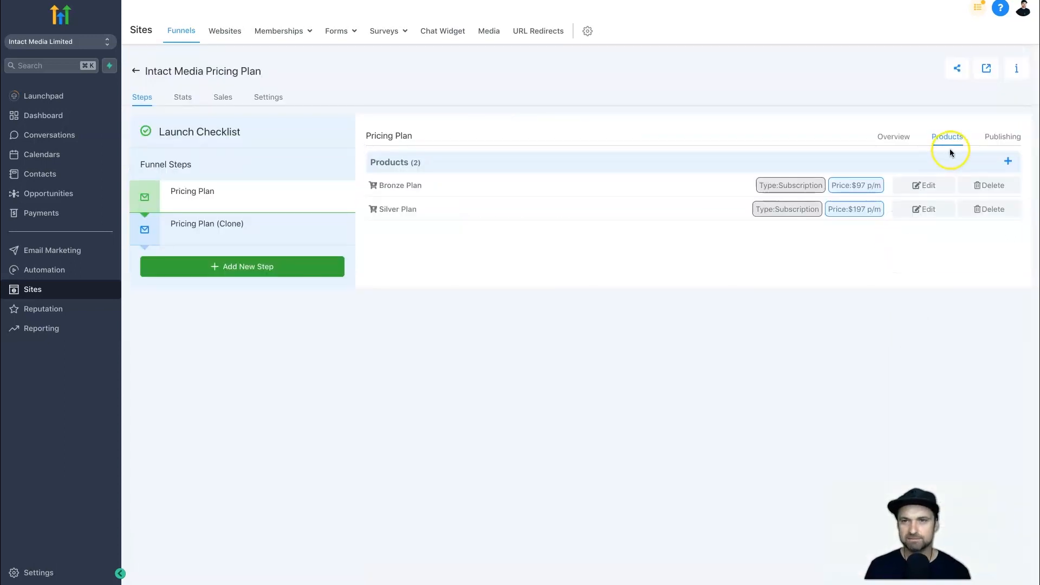
# Add a subscription product named Gold Plan with the price display override $297 p/m.
pyautogui.click(1008, 160)
pyautogui.tripleClick(465, 259)
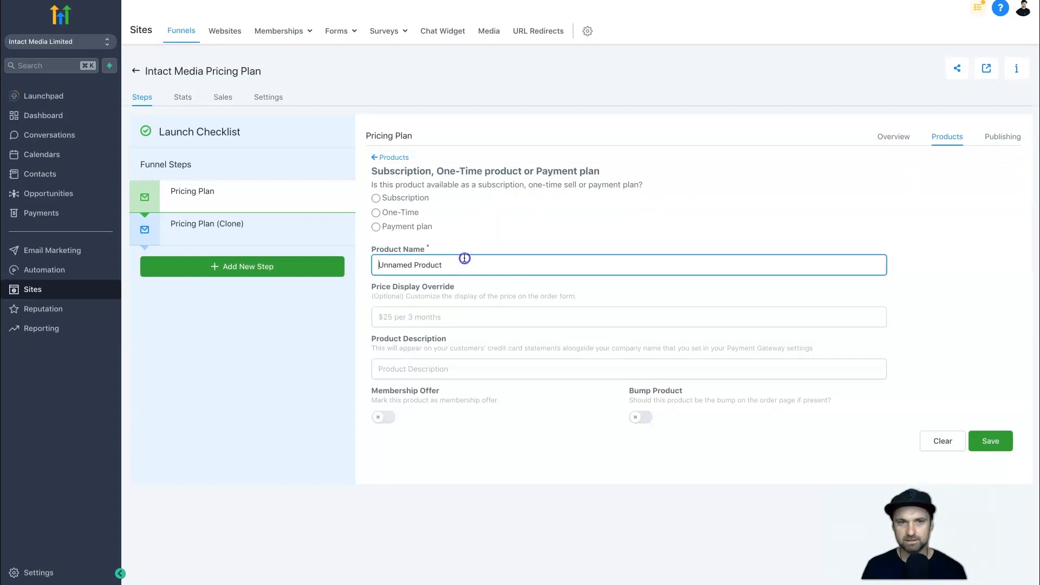
pyautogui.write('Gold Plan')
pyautogui.press('Tab')
pyautogui.write('#208')
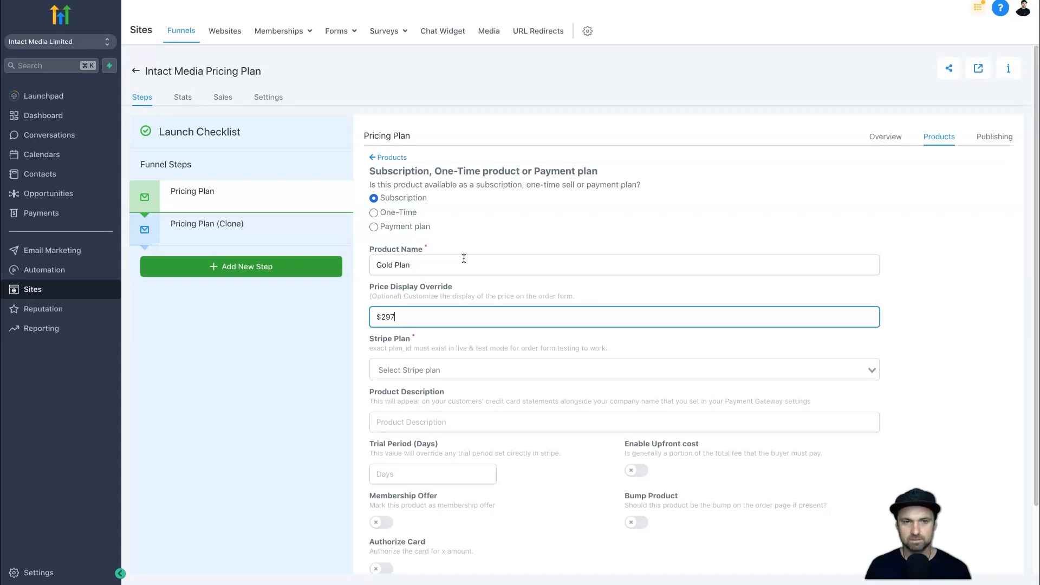
# Link the Gold product to the Gold Plan $297/month Stripe plan and save it.
pyautogui.click(440, 370)
pyautogui.click(447, 388)
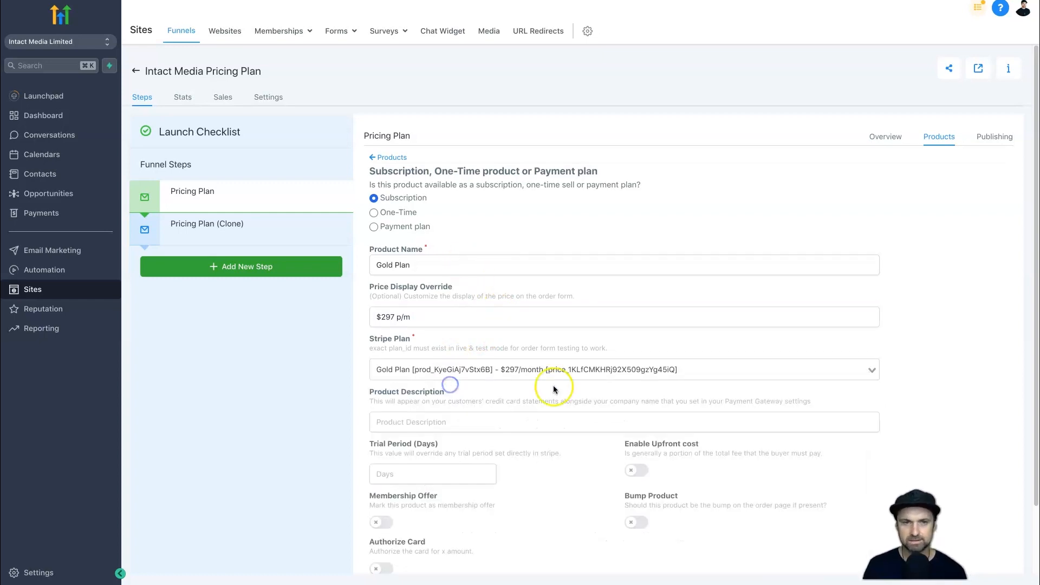
pyautogui.scroll(-2, 975, 461)
pyautogui.click(986, 516)
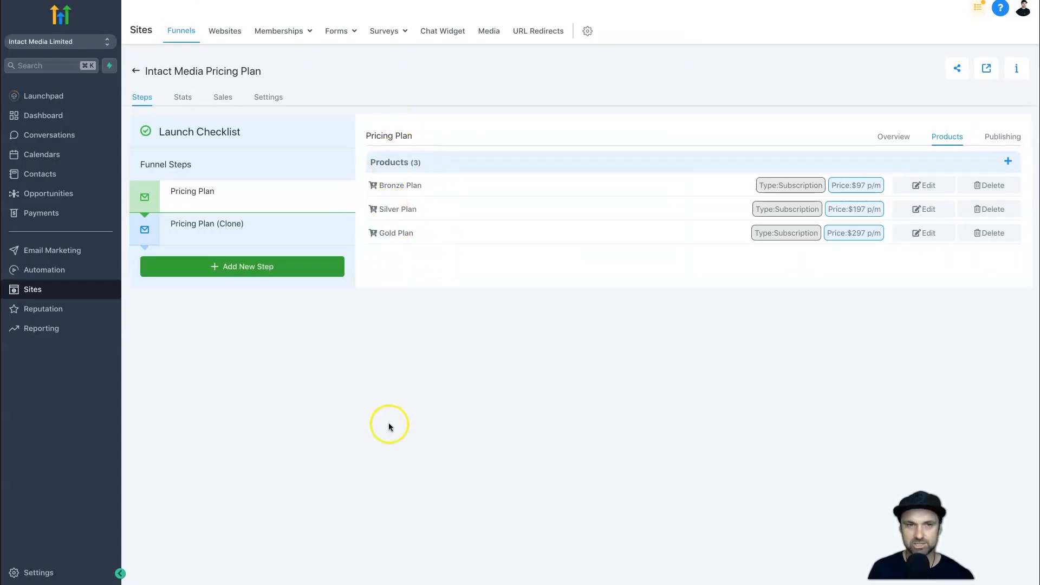
pyautogui.click(382, 346)
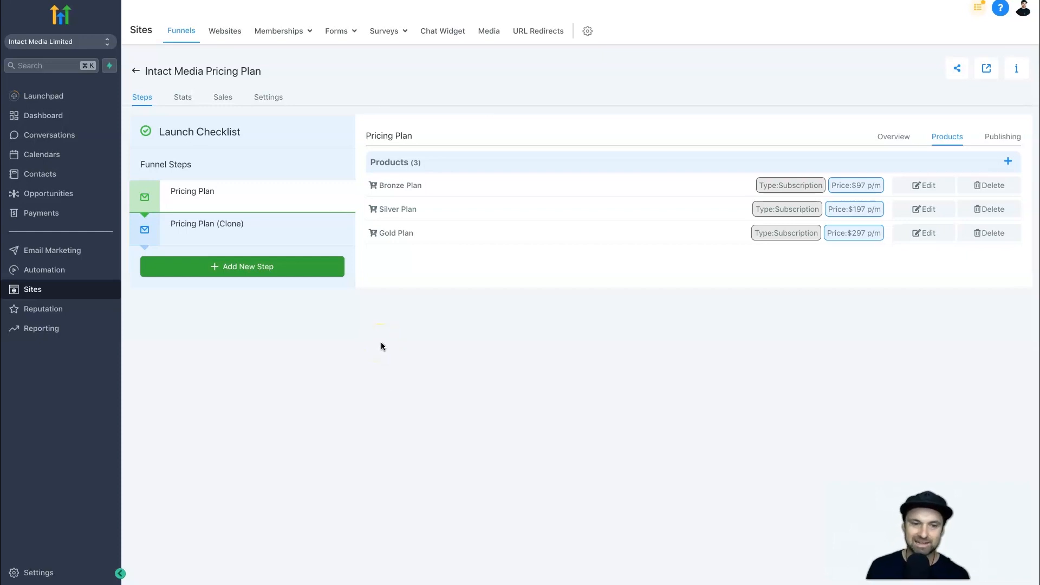
pyautogui.click(385, 353)
# Rename the cloned funnel step as Subscription Success, set its path to /sub-success, and update the step.
pyautogui.click(271, 233)
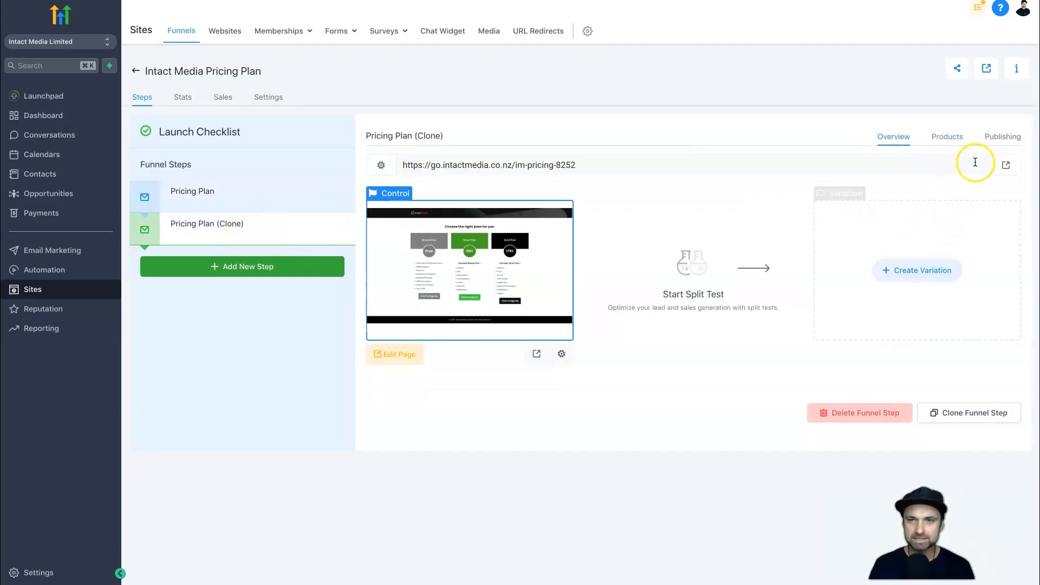
pyautogui.click(995, 143)
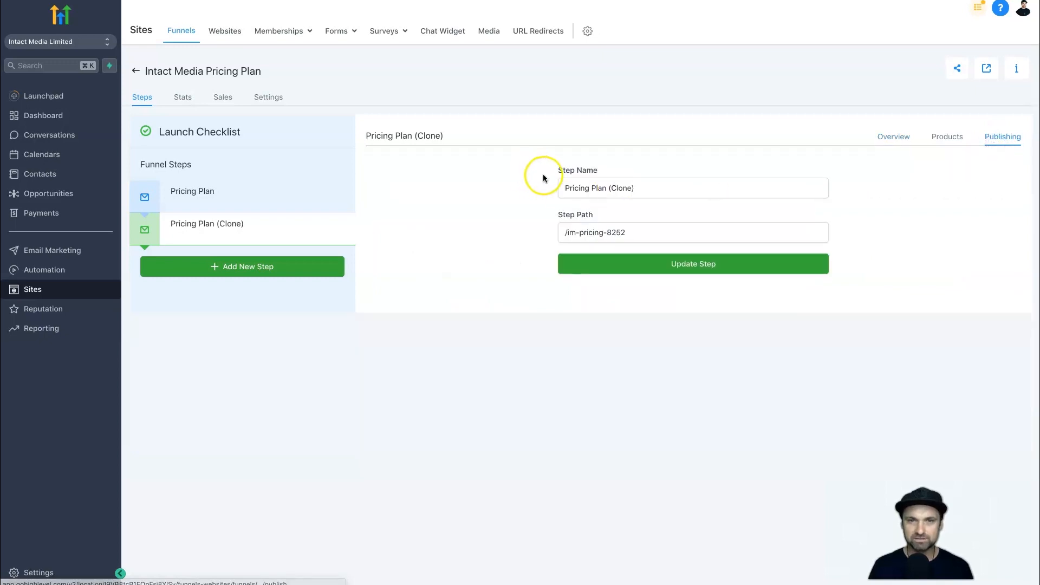
pyautogui.tripleClick(581, 187)
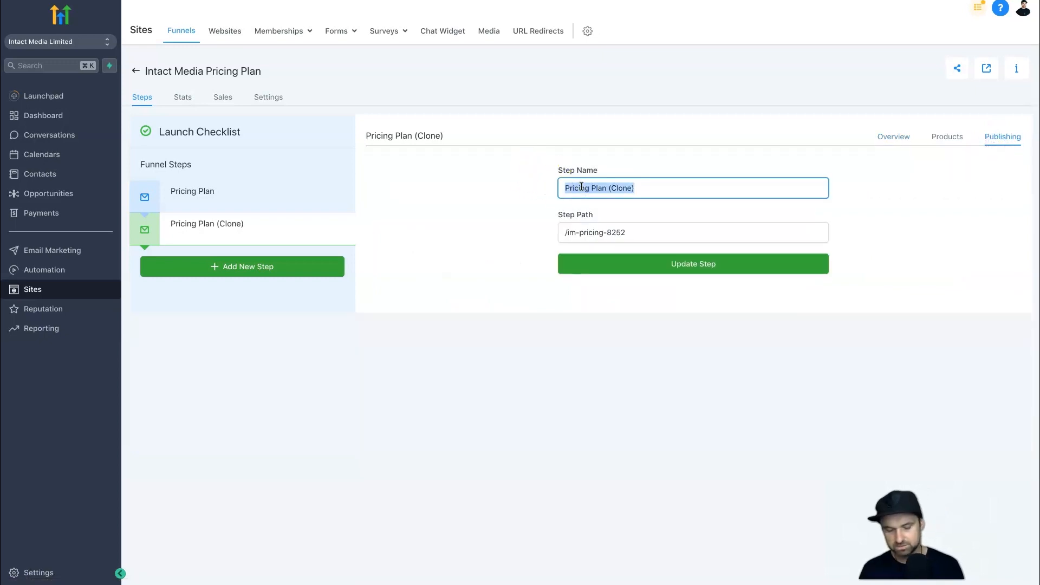
pyautogui.write('Subscription Success')
pyautogui.press('Tab')
pyautogui.press('Right')
pyautogui.hotkey('ctrl', 'a')
pyautogui.write('/')
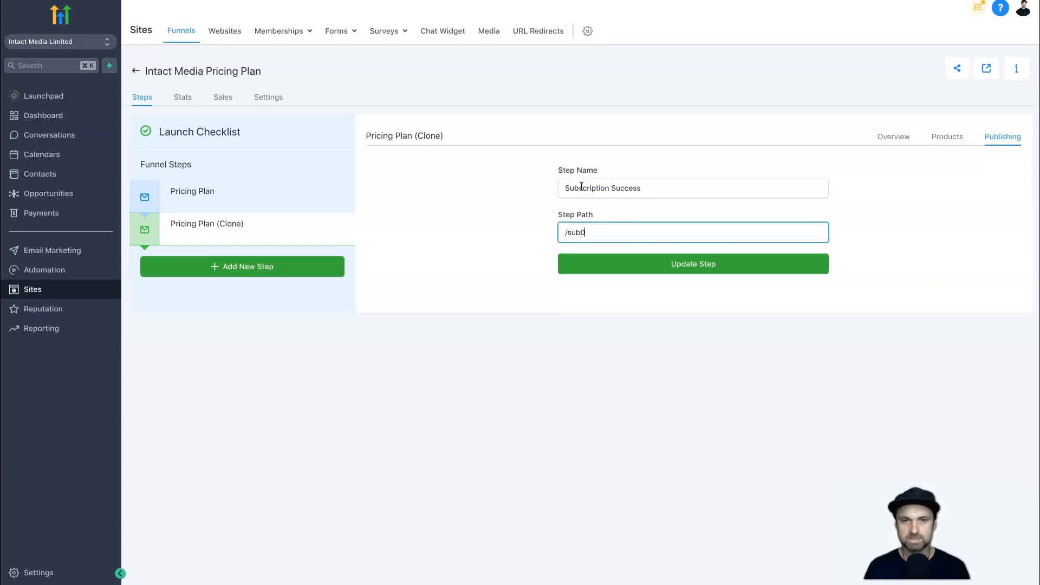
pyautogui.click(740, 269)
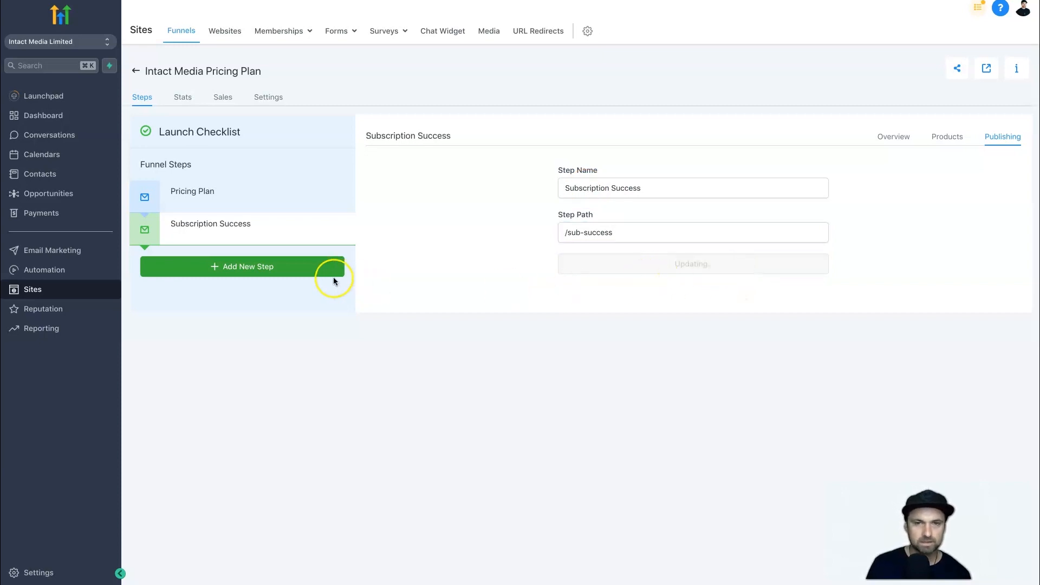
pyautogui.click(615, 57)
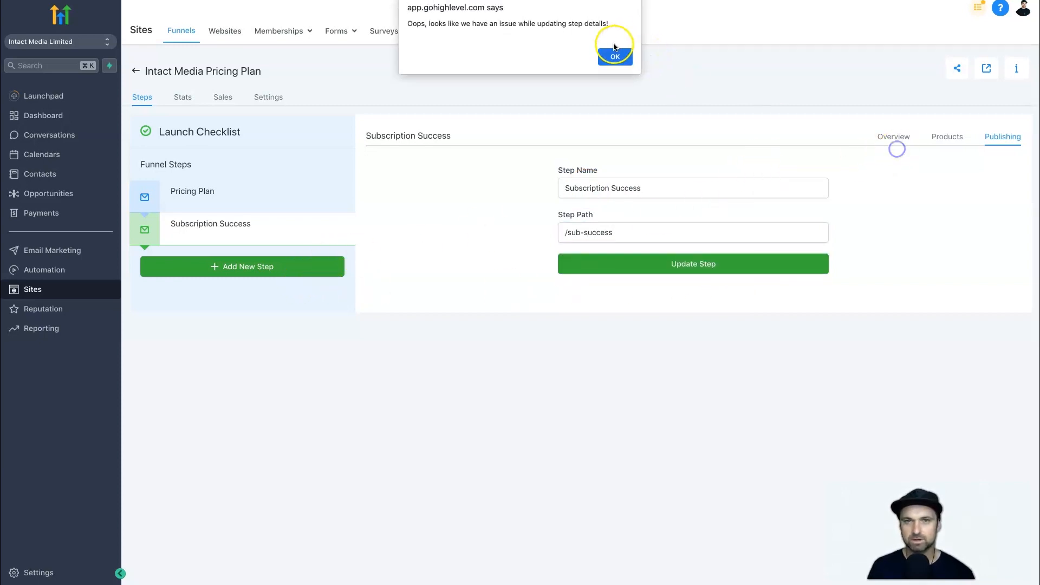
# Open the Subscription Success page for editing and delete the row containing the three plan columns.
pyautogui.click(889, 143)
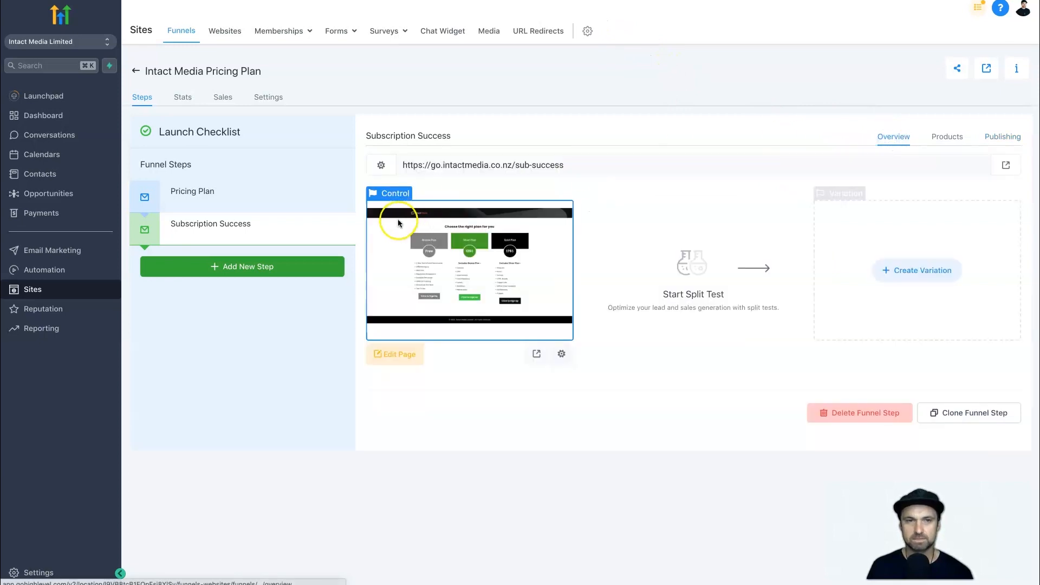
pyautogui.click(396, 355)
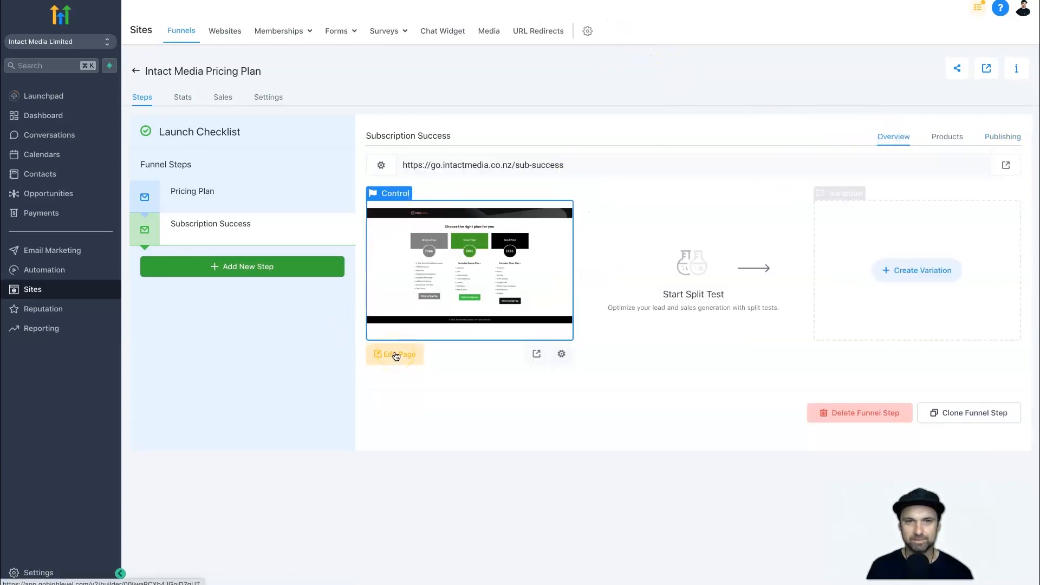
pyautogui.click(564, 163)
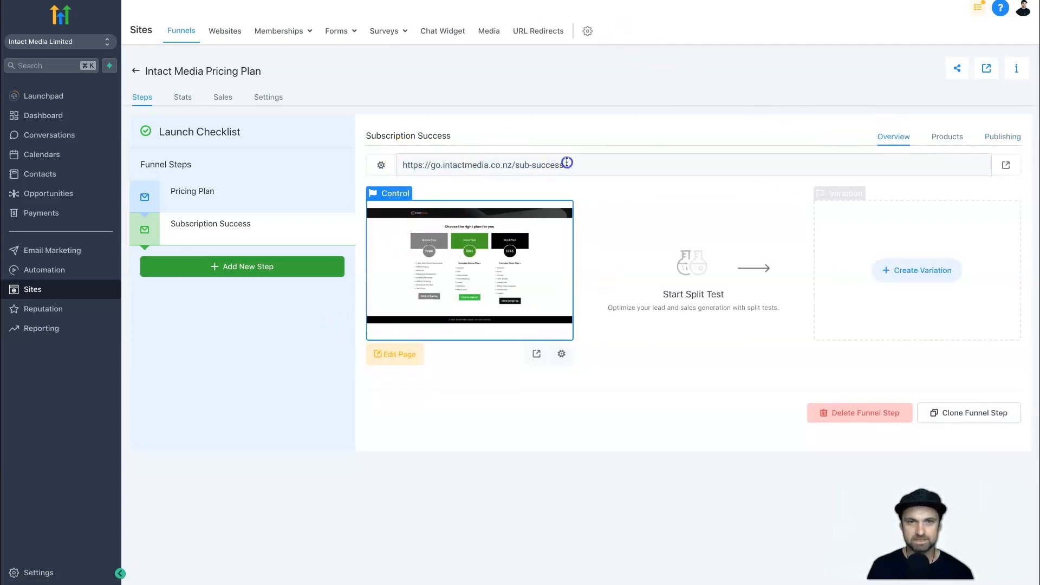
pyautogui.click(401, 359)
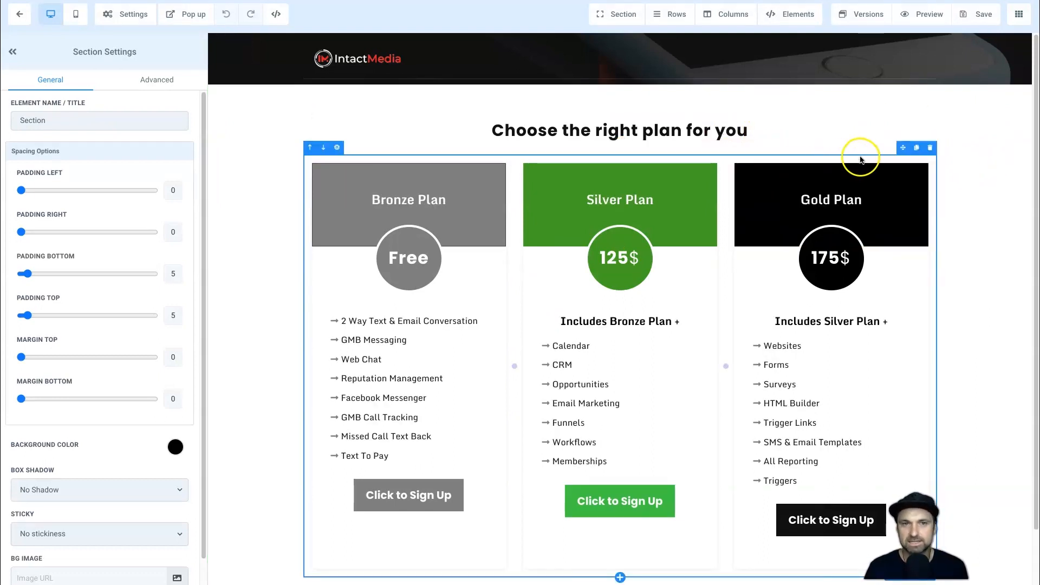
pyautogui.click(930, 148)
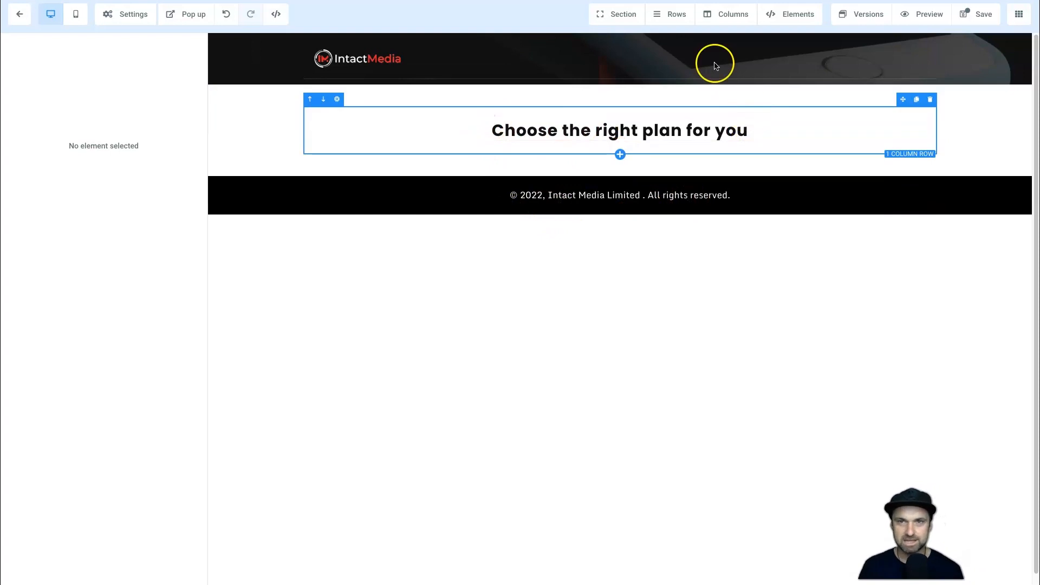
# Add a sub-headline below the page heading reading Please Check Your Email For Your Login Instructions To Intact Media.
pyautogui.click(677, 15)
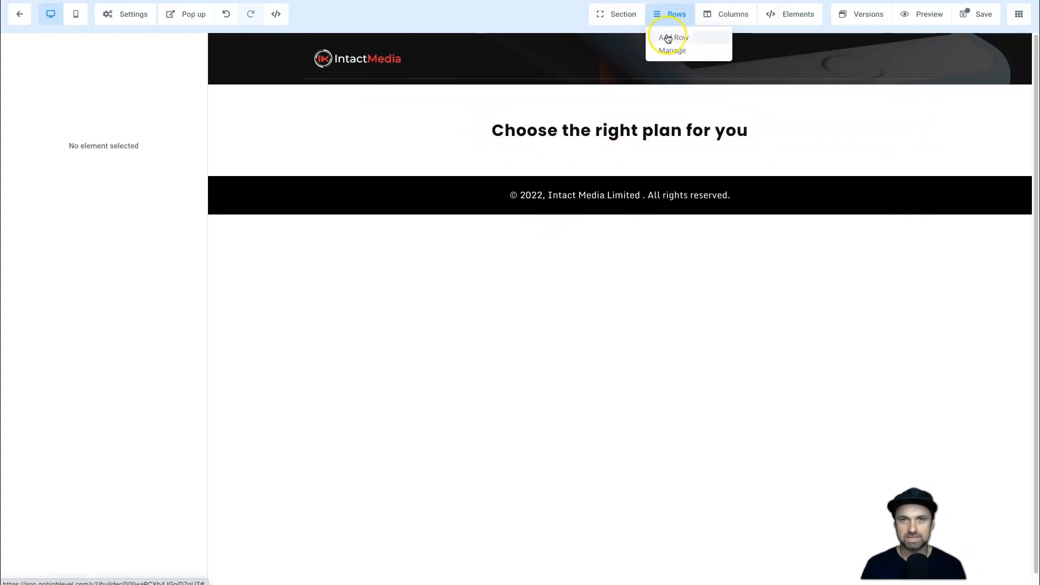
pyautogui.click(795, 14)
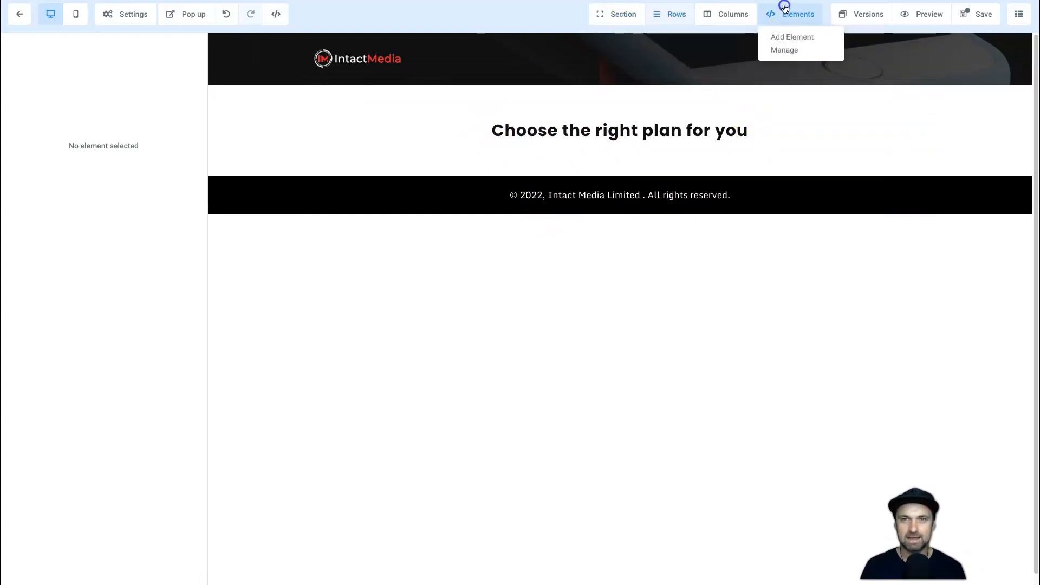
pyautogui.click(799, 42)
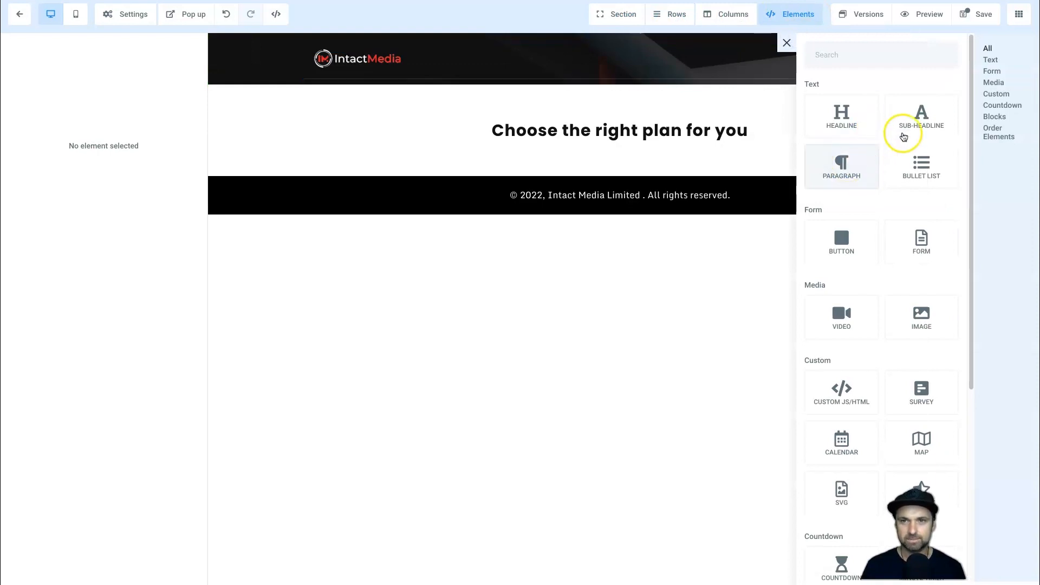
pyautogui.moveTo(914, 119); pyautogui.dragTo(643, 146)
pyautogui.doubleClick(643, 147)
pyautogui.click(643, 148)
pyautogui.write('C')
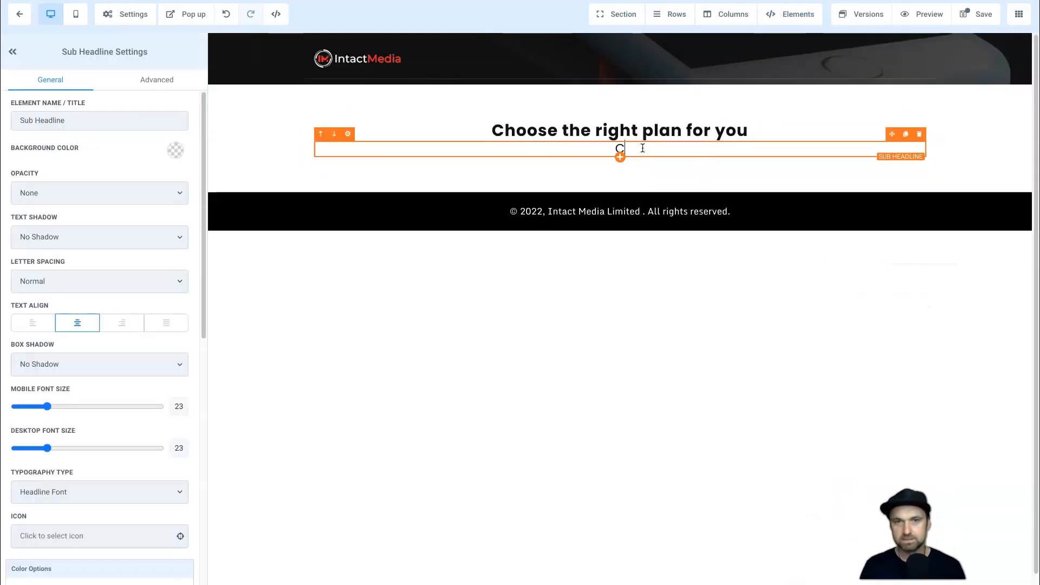
pyautogui.write('hease Check Y')
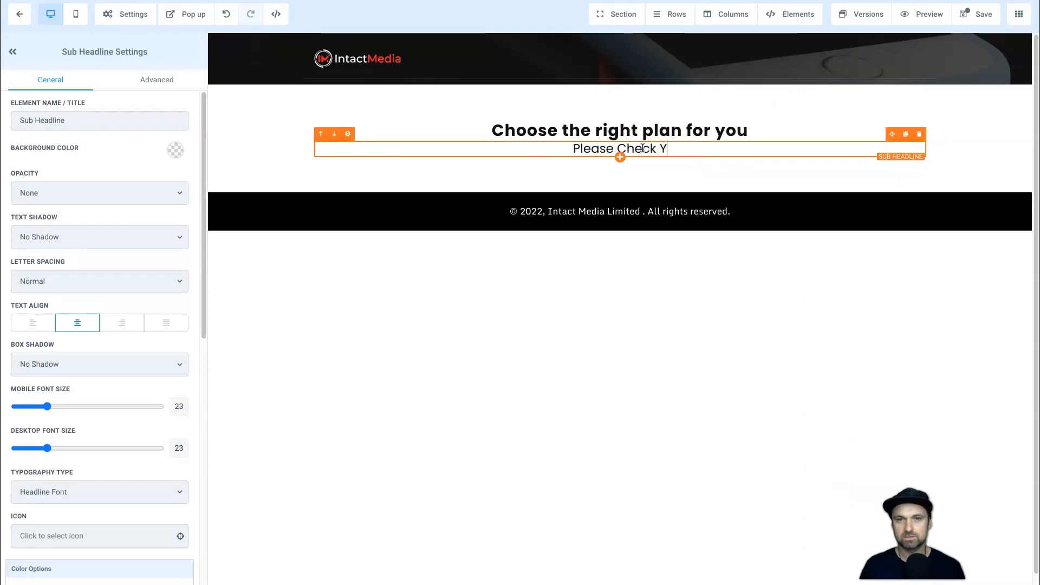
pyautogui.write('our Email For ')
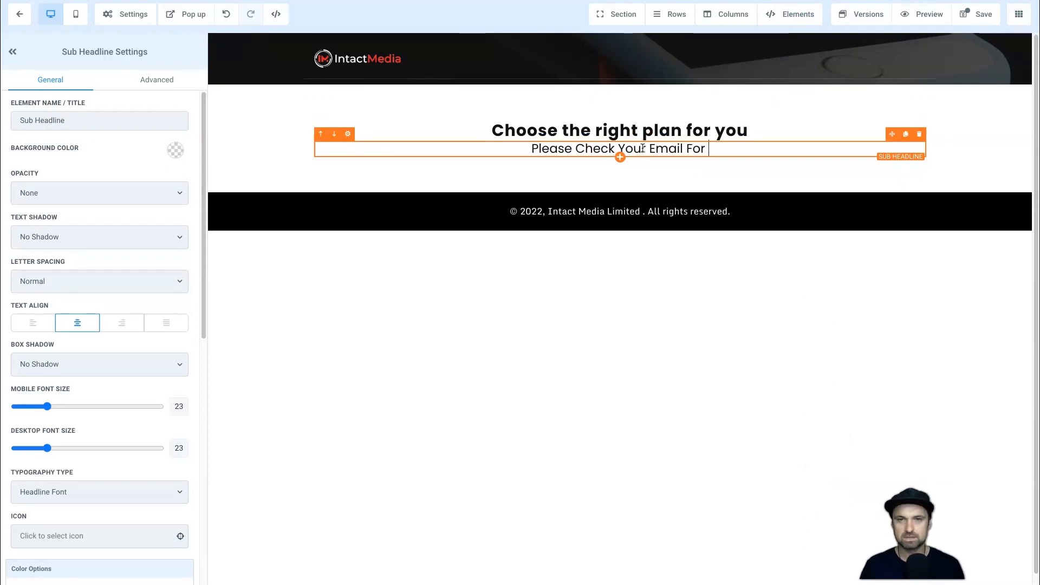
pyautogui.write('Your Login Instructions To N')
pyautogui.press('BackSpace')
pyautogui.write('Intact Media')
# Set the sub-headline's top margin to 10.
pyautogui.scroll(-5, 65, 439)
pyautogui.scroll(-4, 62, 434)
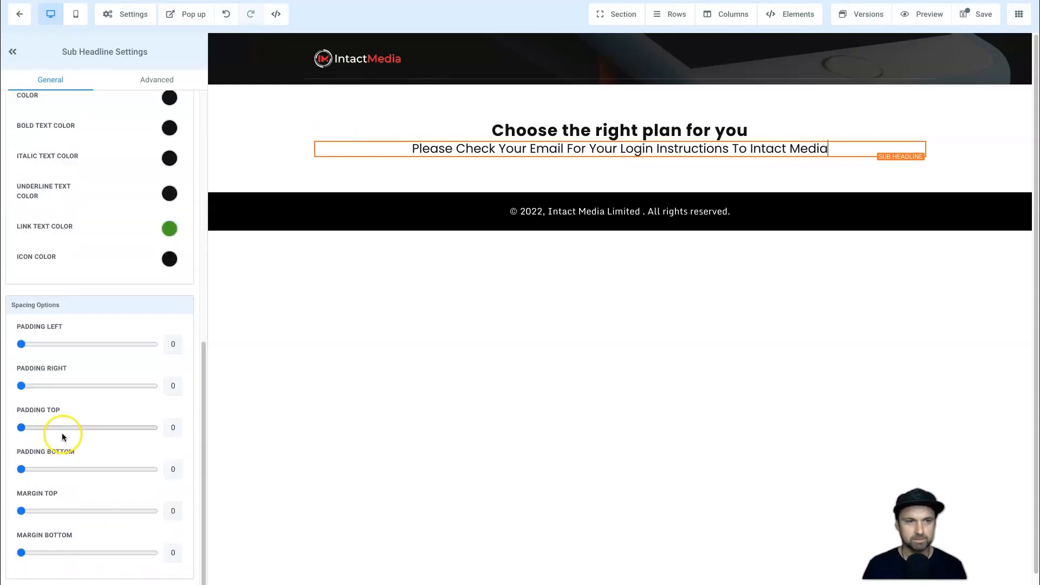
pyautogui.moveTo(22, 511); pyautogui.dragTo(35, 511)
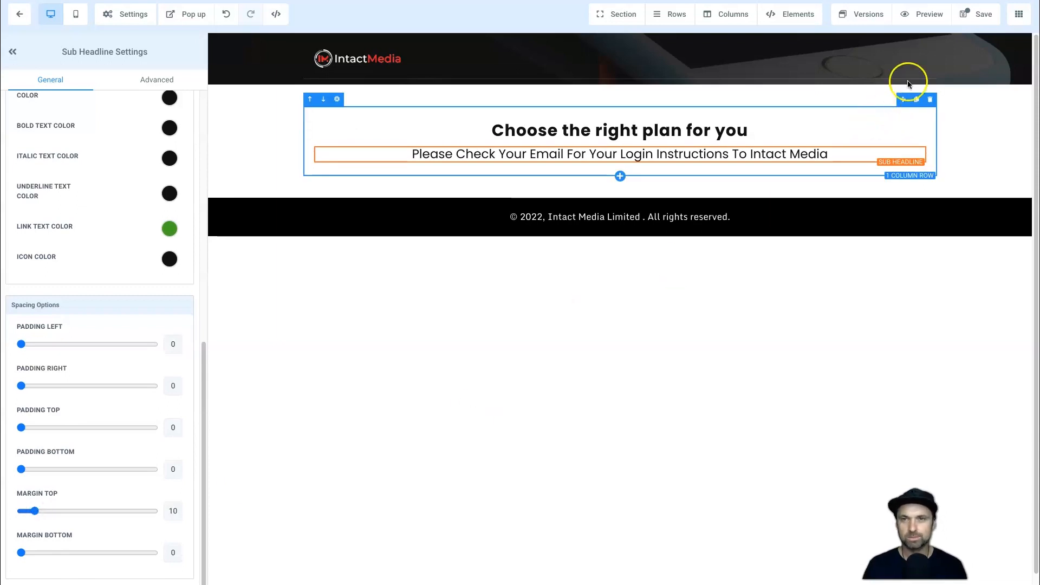
# Add an image element below the sub-headline and use email-logo.png from the media library.
pyautogui.click(785, 39)
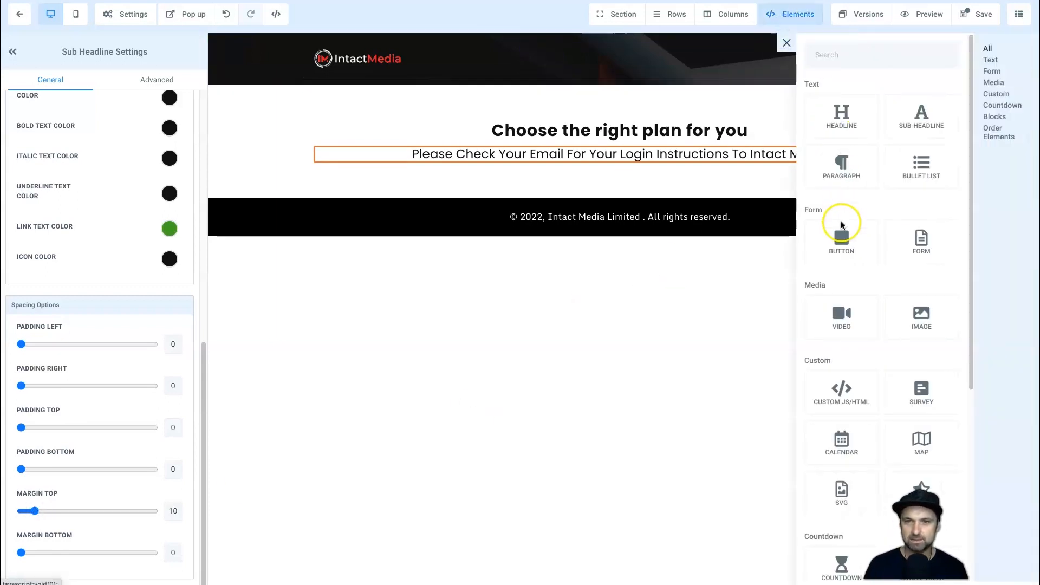
pyautogui.moveTo(921, 318); pyautogui.dragTo(650, 195)
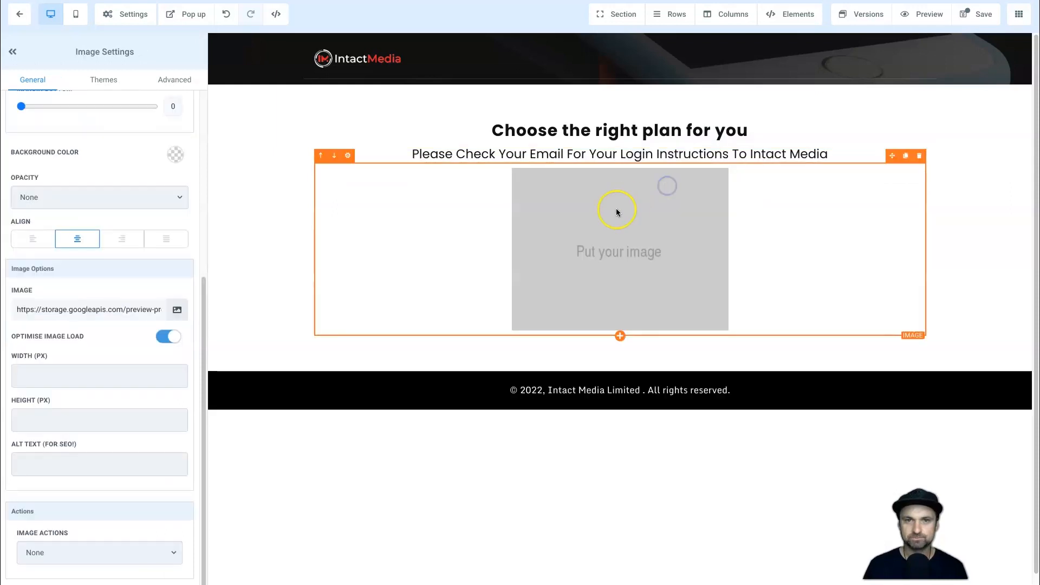
pyautogui.click(177, 310)
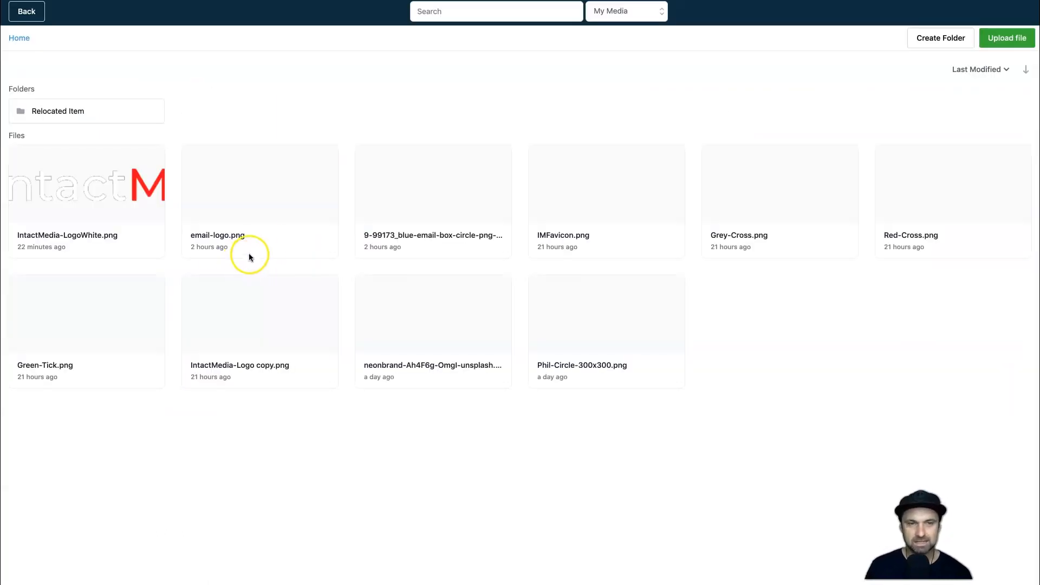
pyautogui.click(288, 190)
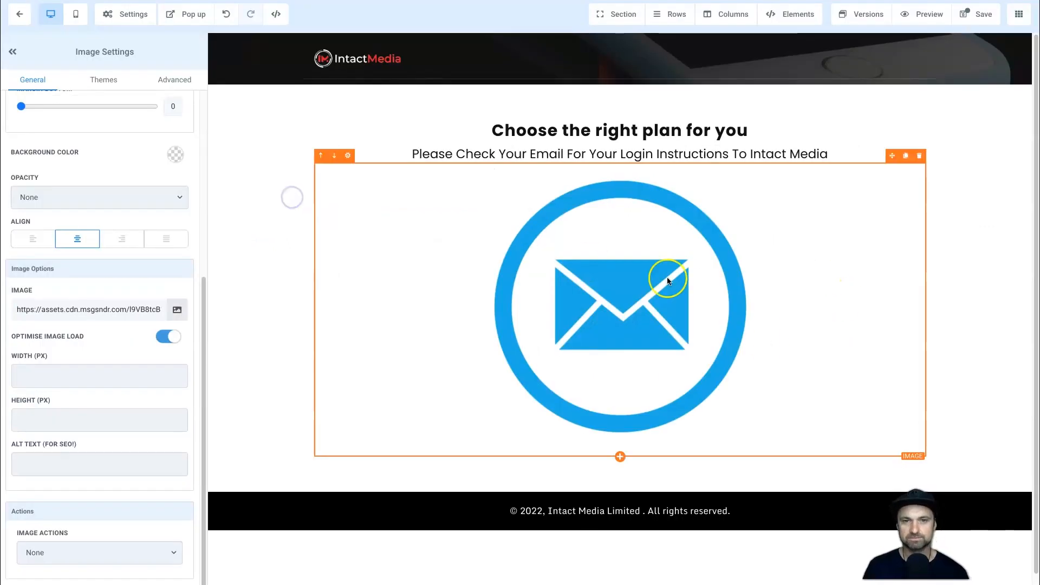
# Set the content section's bottom margin to 70 and its top margin to 20.
pyautogui.click(943, 296)
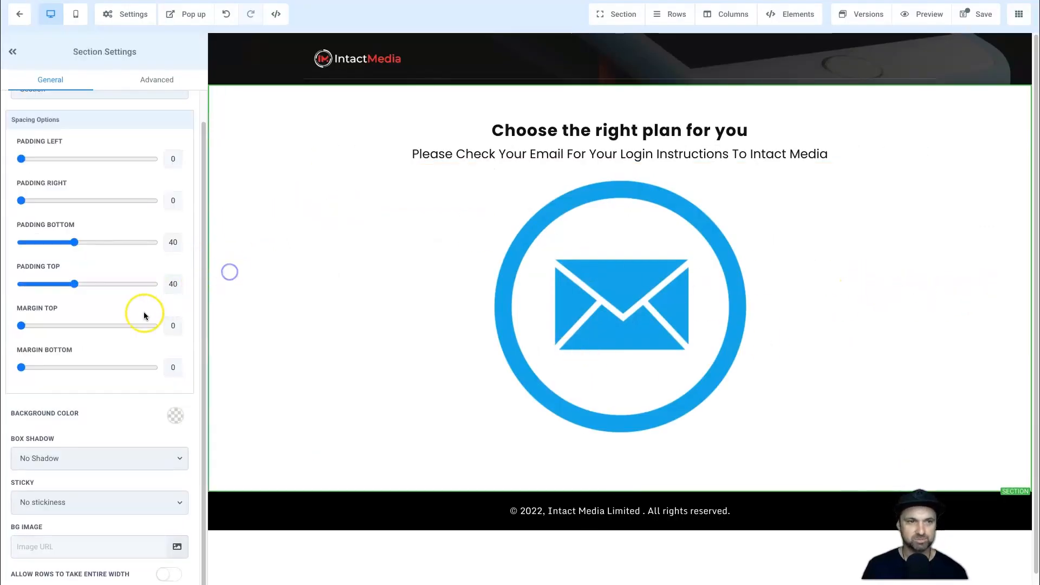
pyautogui.moveTo(21, 368); pyautogui.dragTo(114, 367)
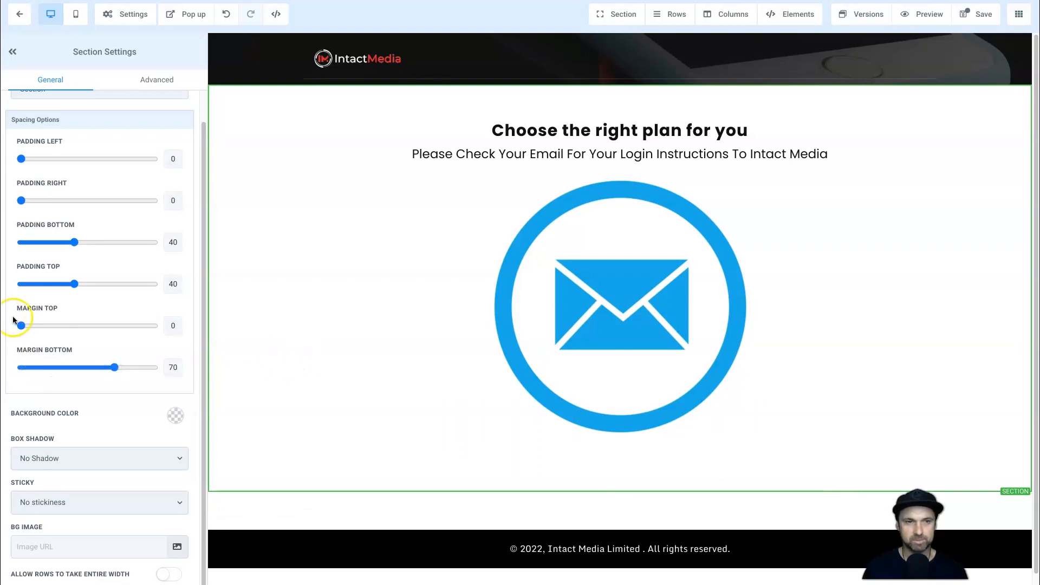
pyautogui.moveTo(22, 325); pyautogui.dragTo(47, 325)
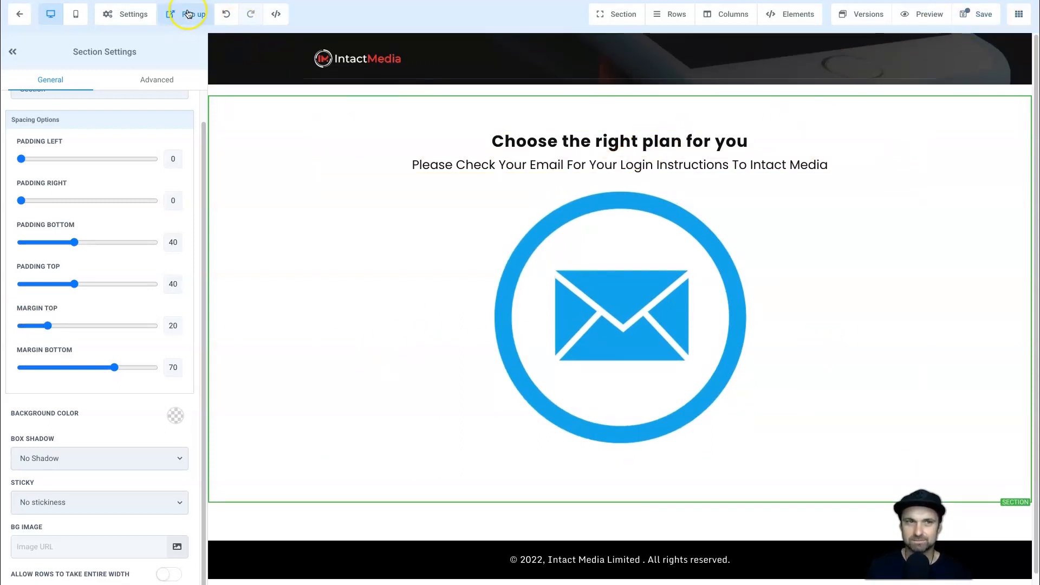
# Save the Subscription Success page without adding SEO meta data and return to the funnel steps.
pyautogui.click(974, 18)
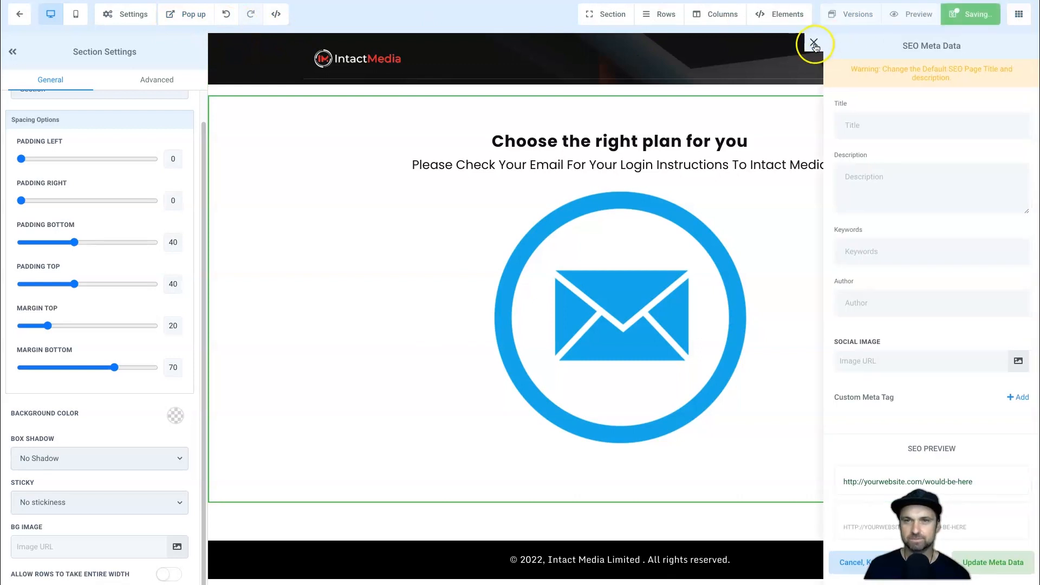
pyautogui.click(814, 42)
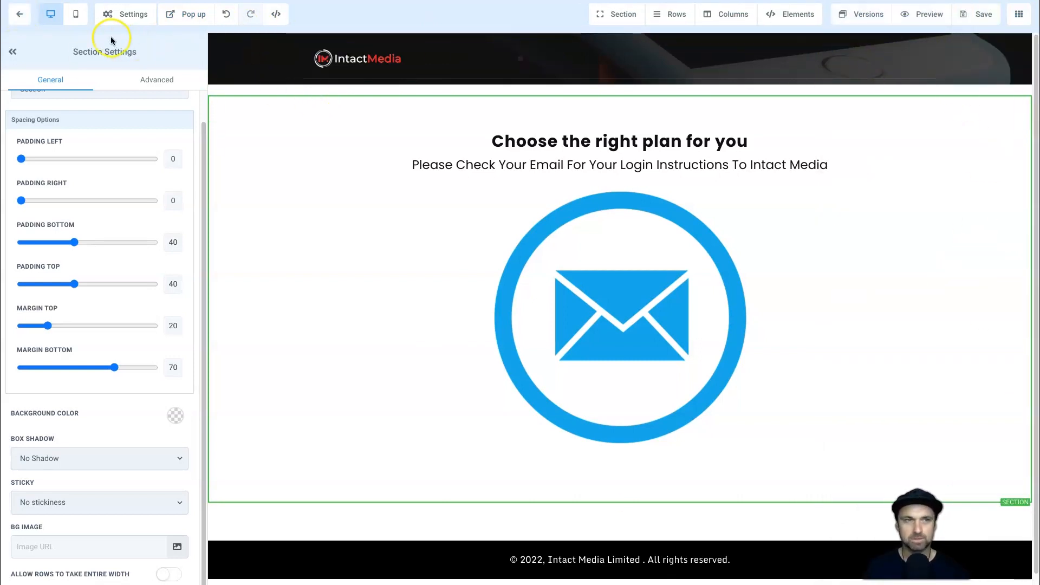
pyautogui.click(20, 17)
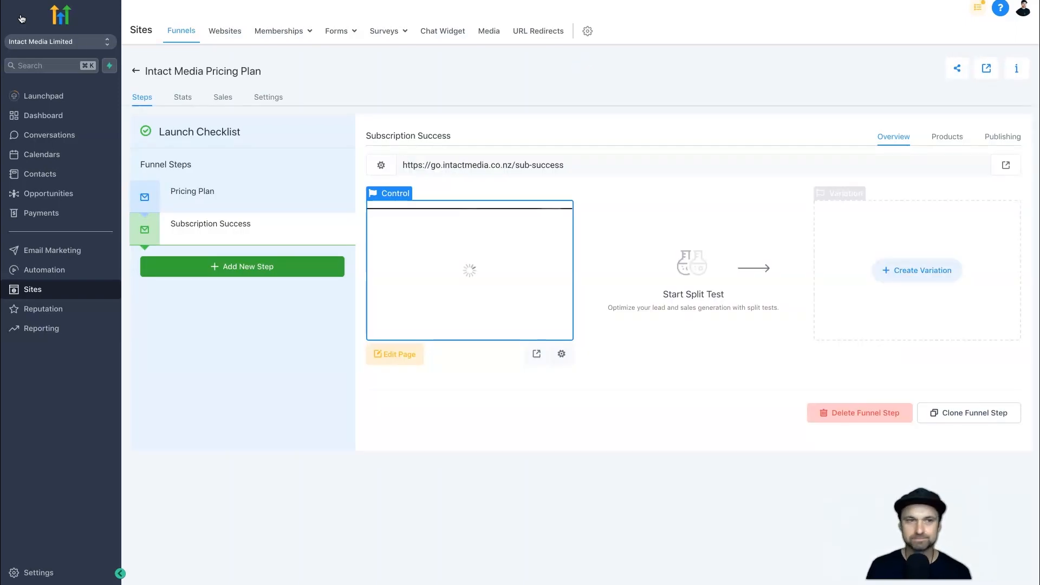
# Open the live Pricing Plan page and examine the prices displayed for the Bronze, Silver and Gold plans.
pyautogui.click(219, 197)
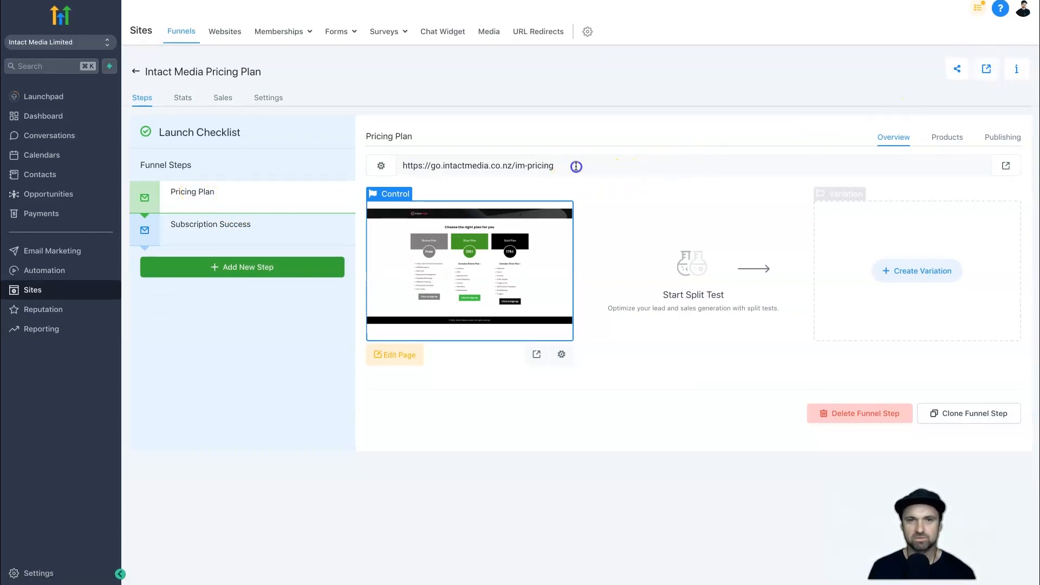
pyautogui.click(442, 162)
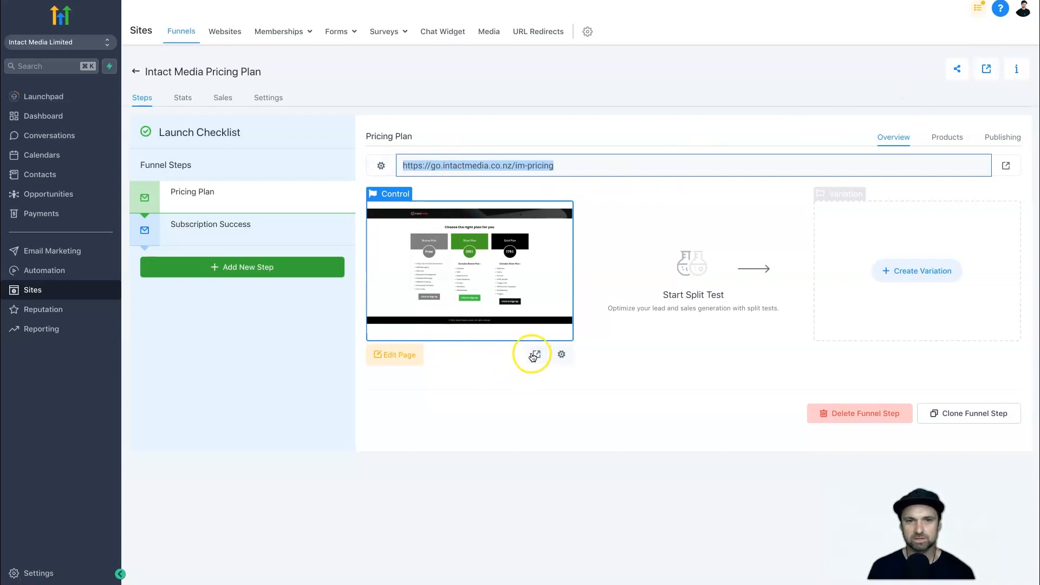
pyautogui.click(1006, 166)
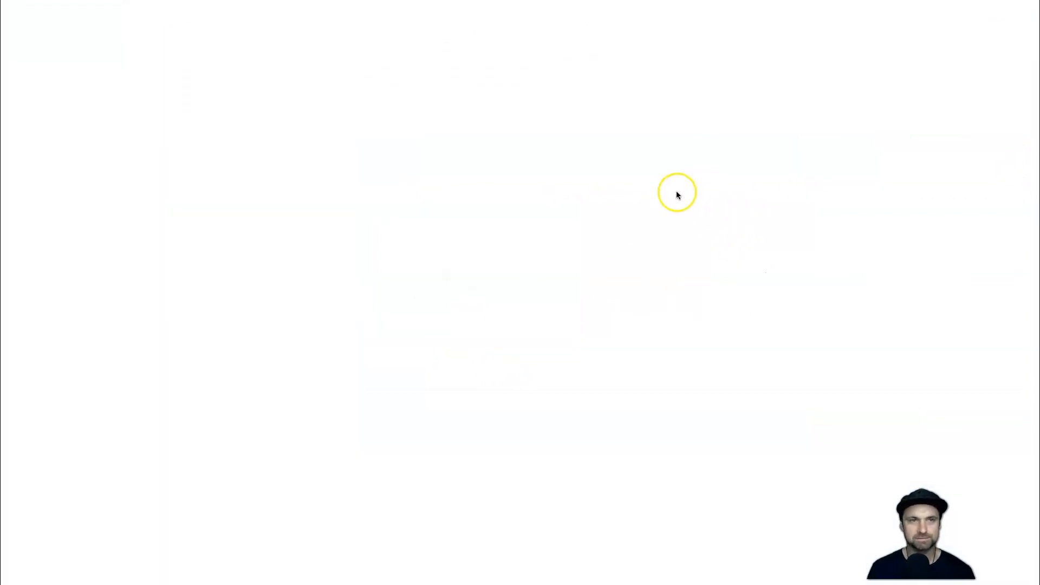
pyautogui.moveTo(159, 110); pyautogui.dragTo(959, 318)
pyautogui.click(343, 214)
pyautogui.doubleClick(327, 222)
pyautogui.click(328, 220)
pyautogui.moveTo(541, 218); pyautogui.dragTo(482, 220)
pyautogui.click(503, 220)
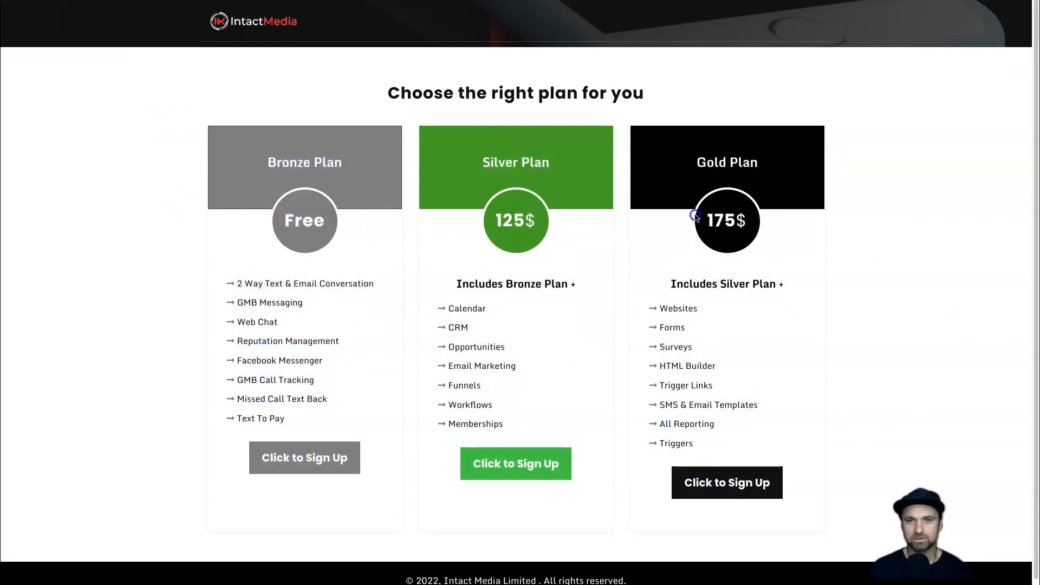
pyautogui.moveTo(696, 217); pyautogui.dragTo(746, 219)
pyautogui.click(742, 213)
# Open the Bronze Plan sign-up form, fill in the company name, full name and email address, and continue to its second step.
pyautogui.click(350, 459)
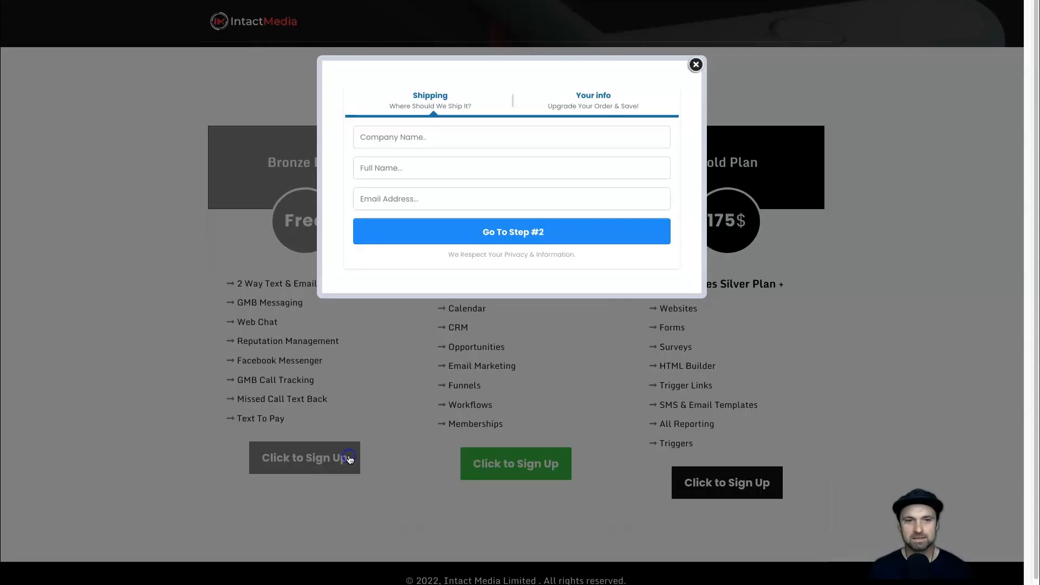
pyautogui.click(364, 136)
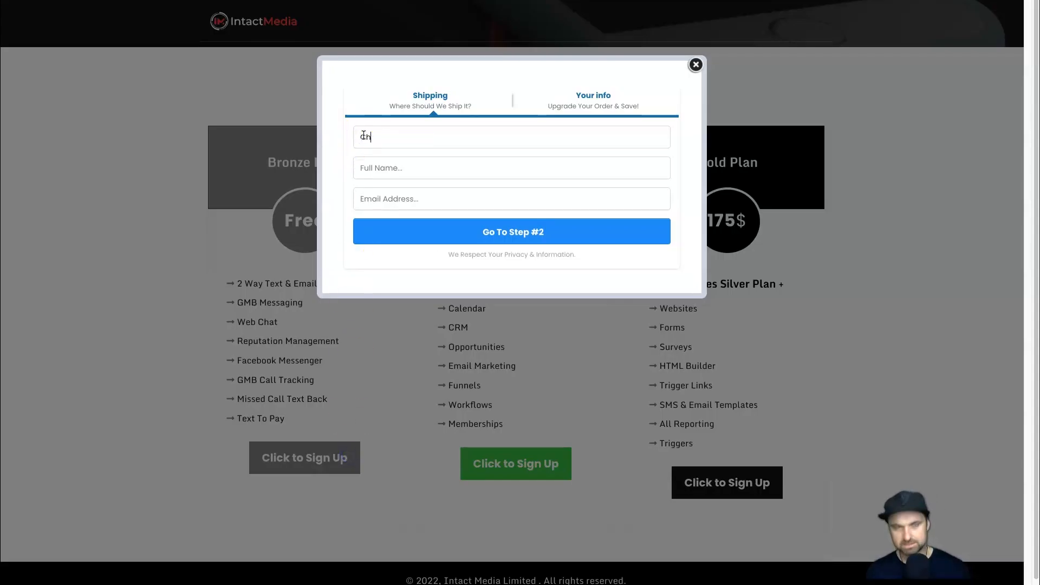
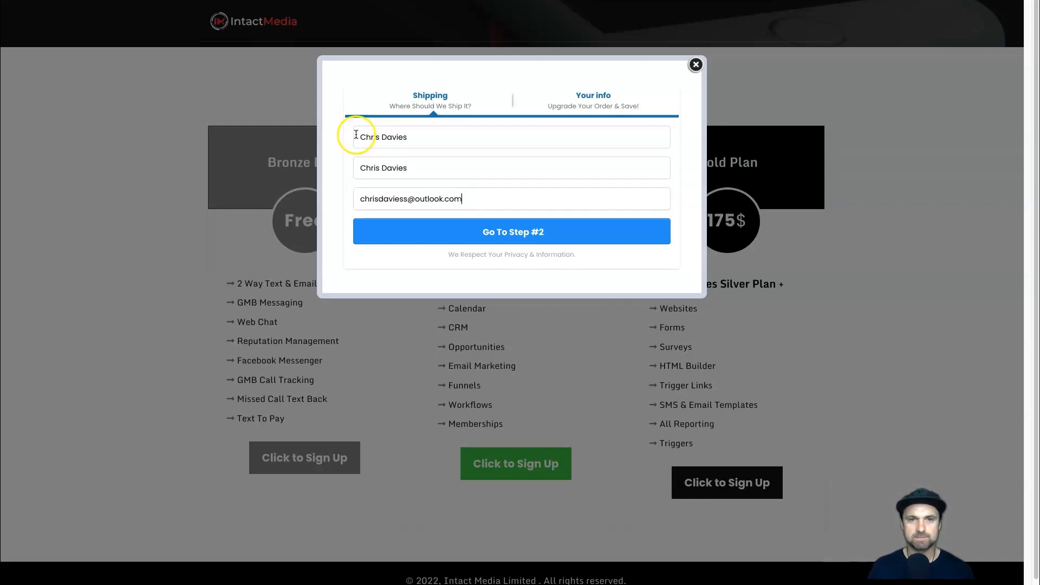
pyautogui.click(451, 229)
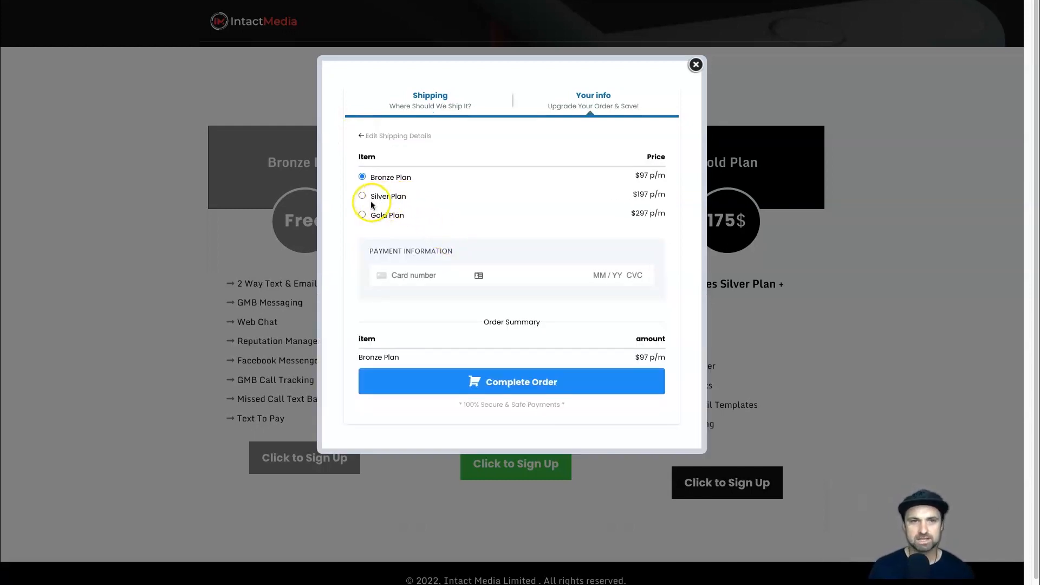
# Try the Silver Plan and Gold Plan options in the order form to compare the order summary.
pyautogui.click(363, 198)
pyautogui.click(362, 214)
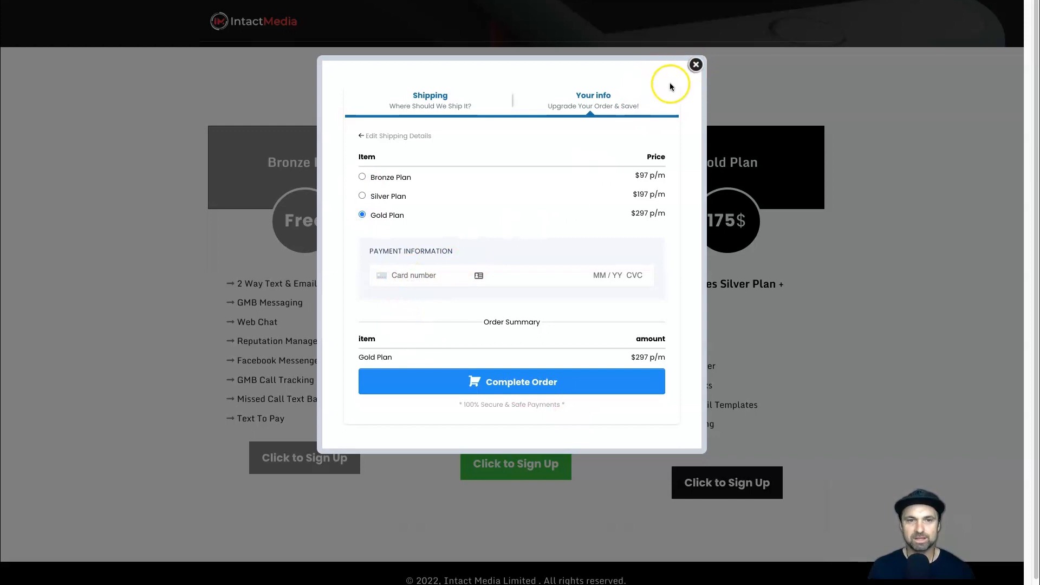
pyautogui.click(695, 65)
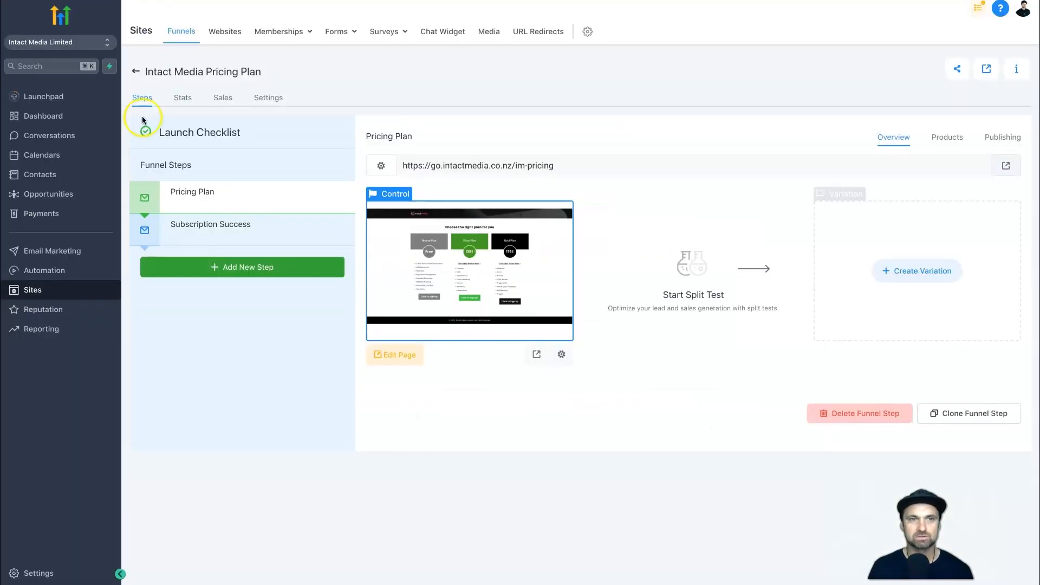
# Set the funnel's payment mode to Test in its settings and save.
pyautogui.click(267, 99)
pyautogui.click(190, 355)
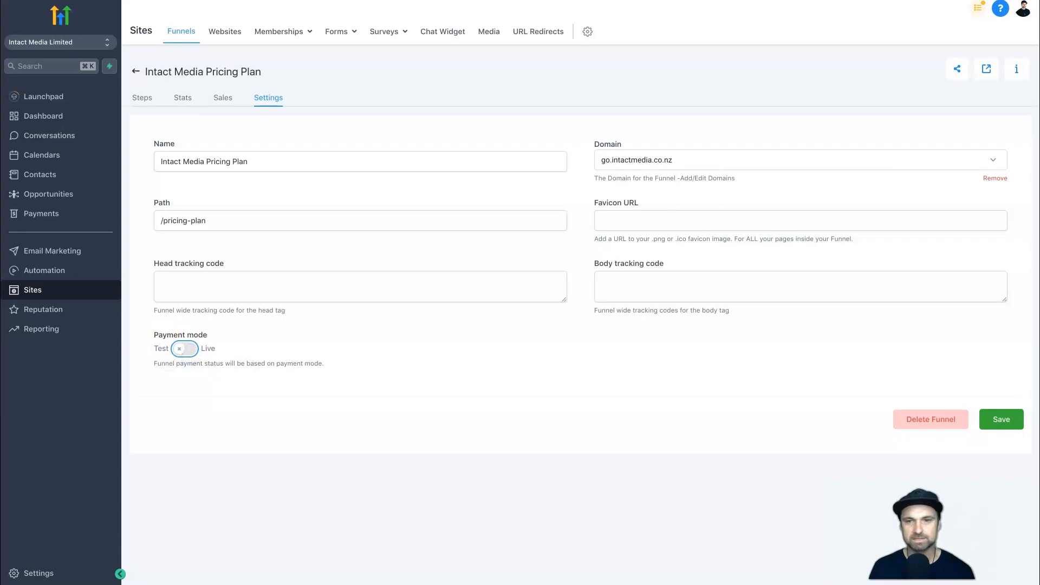
pyautogui.click(1012, 422)
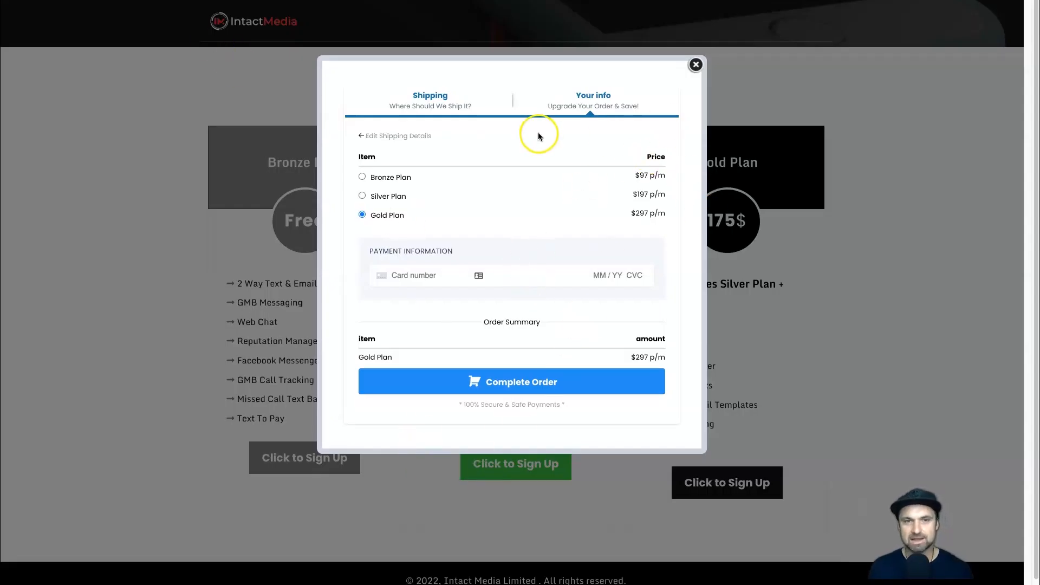
# Close the order popup and check the Subscription Success and Pricing Plan steps of the funnel.
pyautogui.click(696, 64)
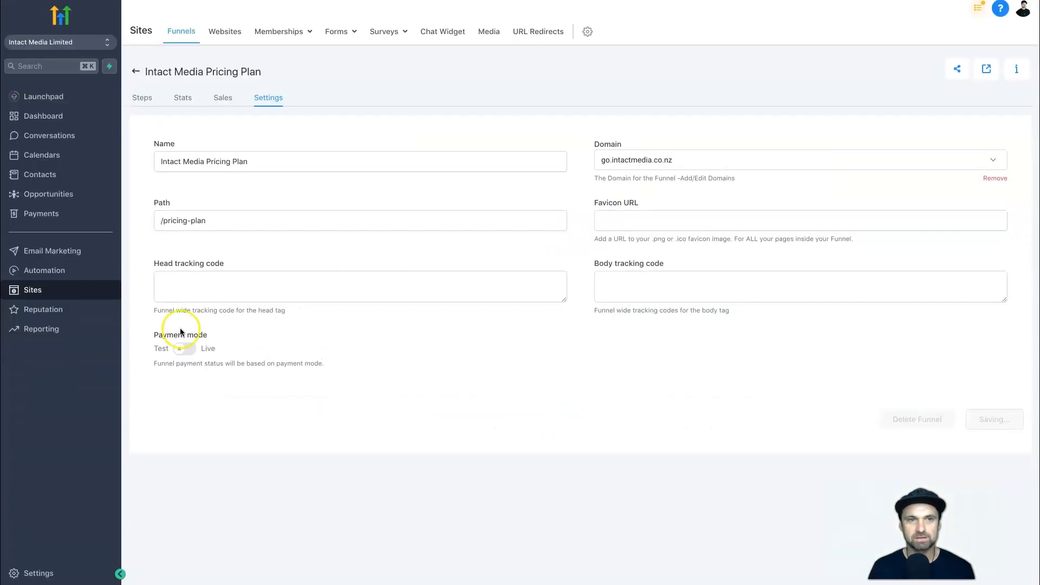
pyautogui.click(200, 226)
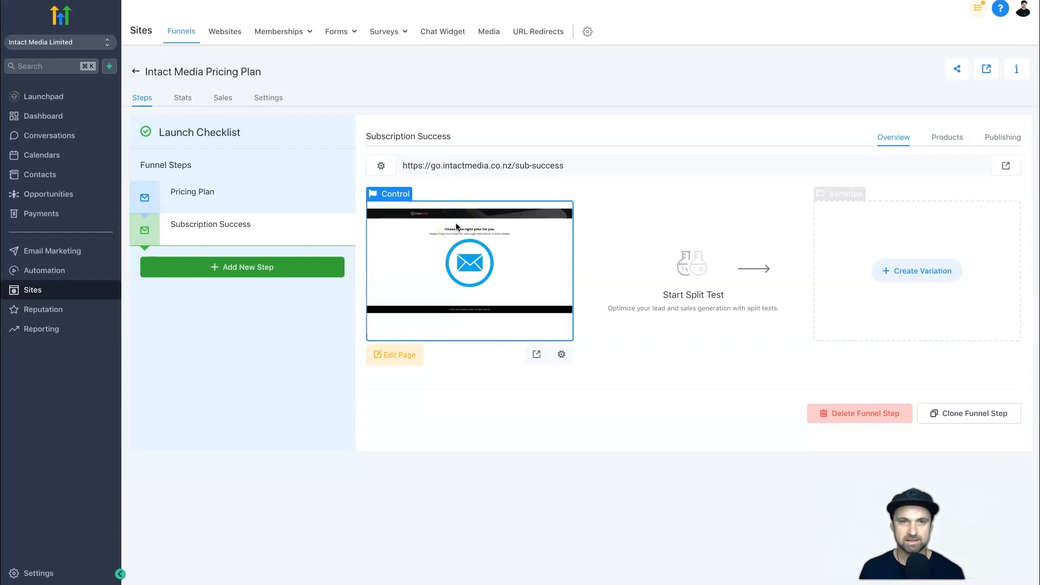
pyautogui.click(227, 185)
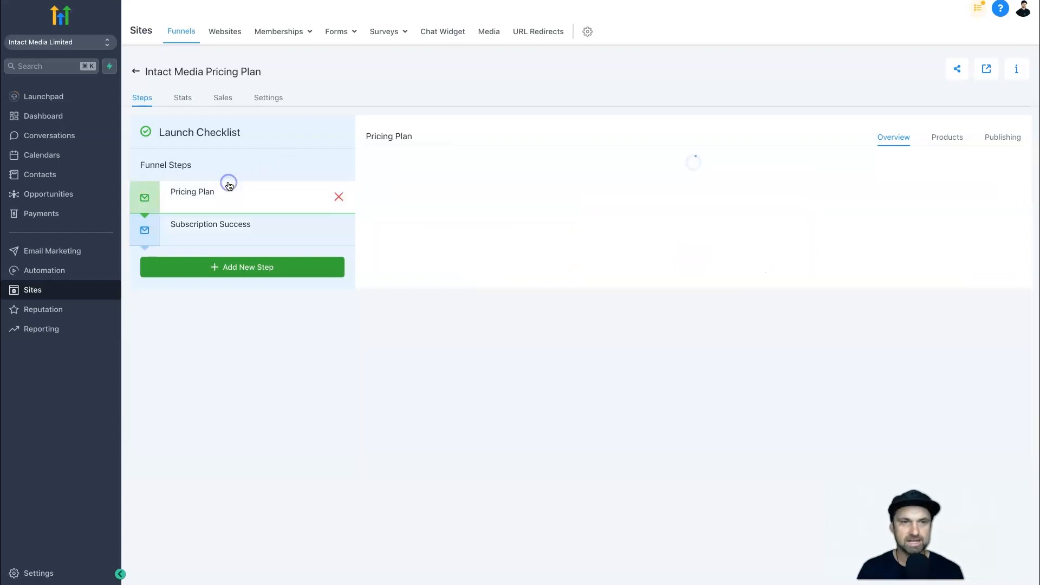